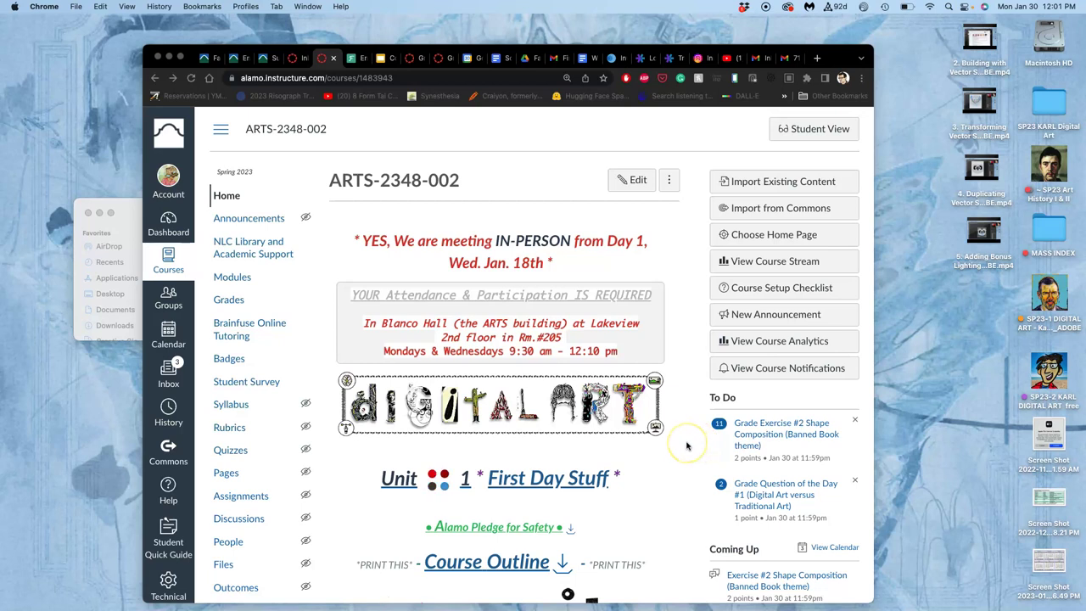
Open the UNIT Modules page from the course home page.
{"action": "scroll", "coordinate": [687, 446], "scroll_direction": "down", "scroll_amount": 3}
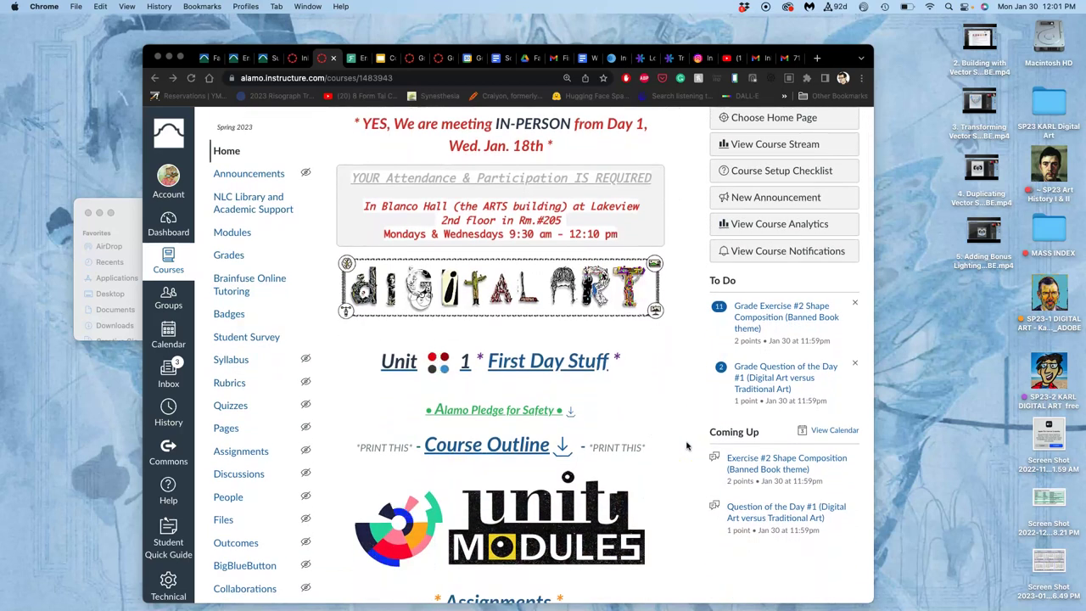
{"action": "scroll", "coordinate": [687, 447], "scroll_direction": "down", "scroll_amount": 1}
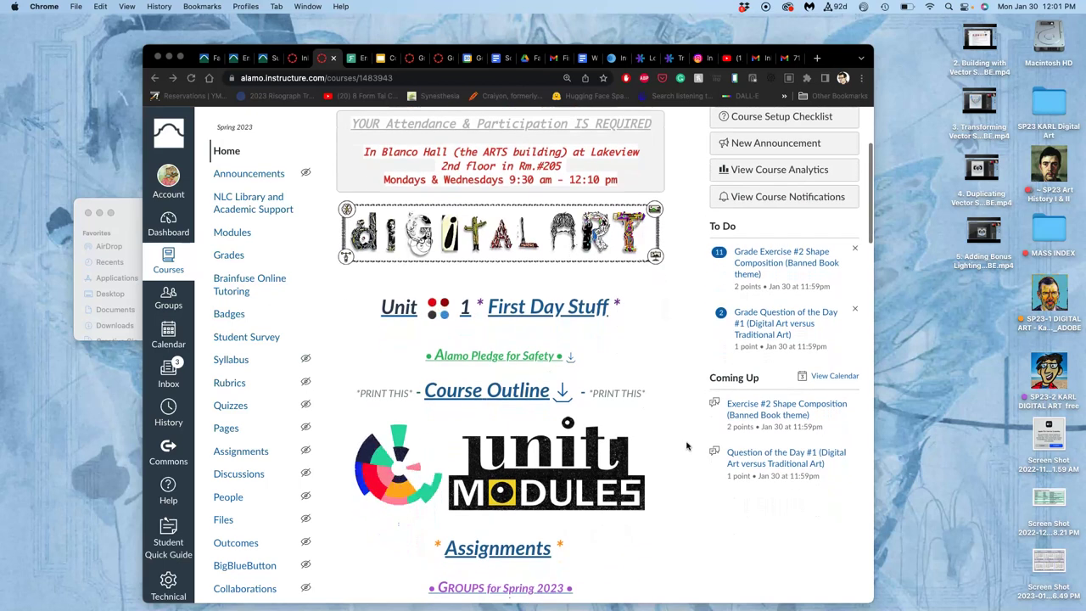
{"action": "scroll", "coordinate": [643, 444], "scroll_direction": "down", "scroll_amount": 1}
{"action": "left_click", "coordinate": [560, 453]}
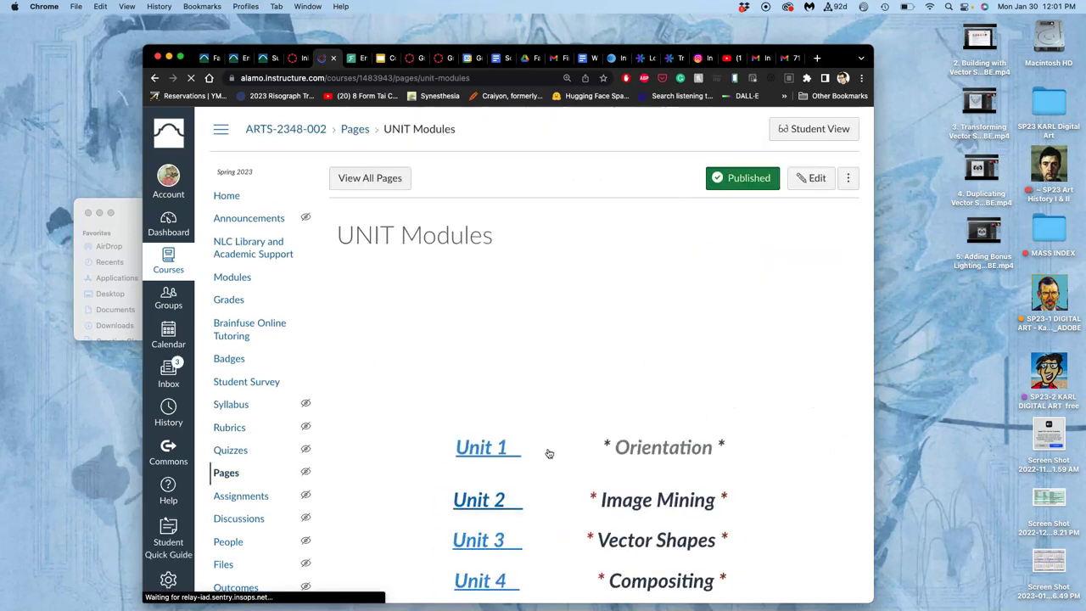
Open the 'Unit 4: Landscape and Setting Concept Design - Overview' page from the unit list.
{"action": "scroll", "coordinate": [549, 454], "scroll_direction": "down", "scroll_amount": 2}
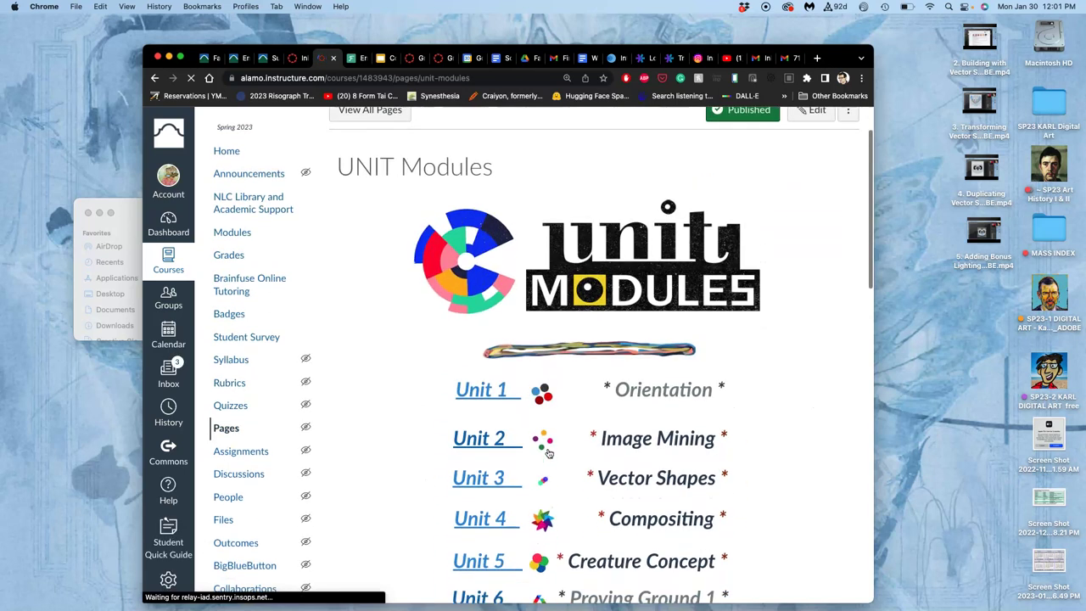
{"action": "scroll", "coordinate": [547, 454], "scroll_direction": "down", "scroll_amount": 2}
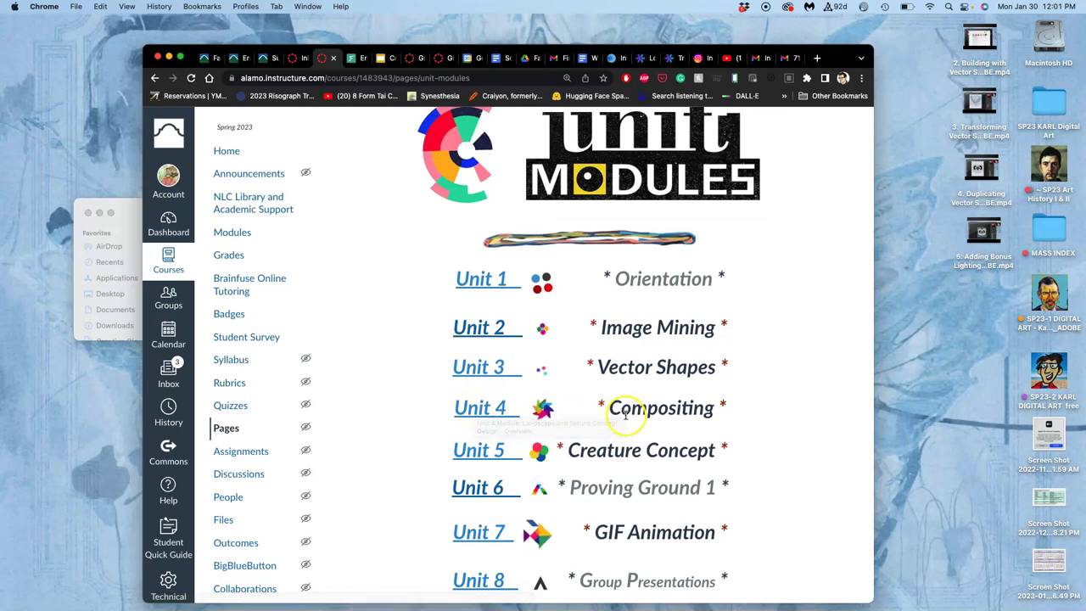
{"action": "scroll", "coordinate": [609, 485], "scroll_direction": "down", "scroll_amount": 2}
{"action": "scroll", "coordinate": [609, 484], "scroll_direction": "down", "scroll_amount": 2}
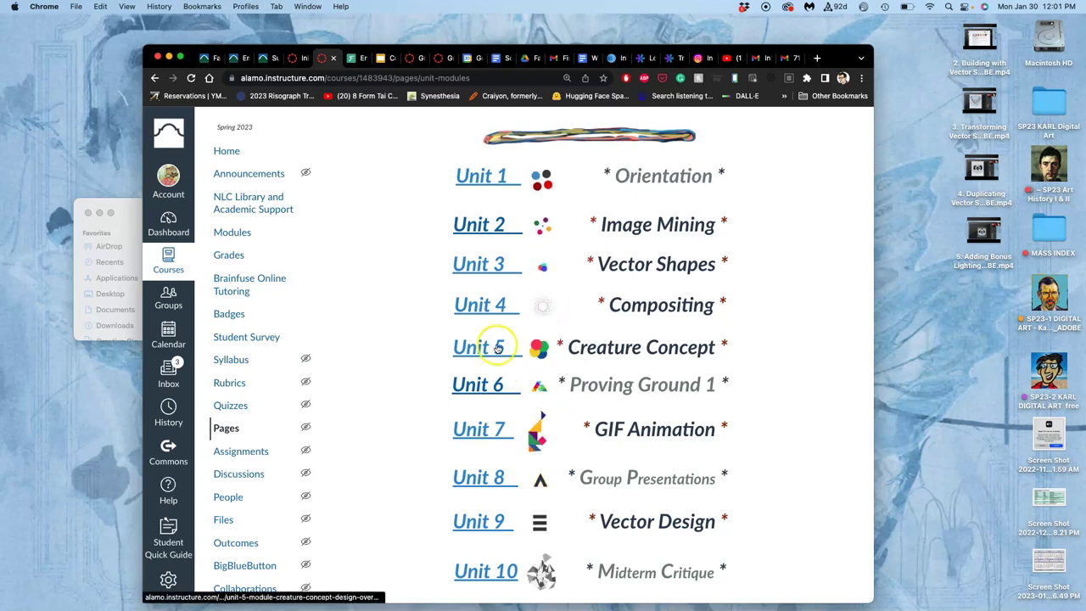
{"action": "left_click", "coordinate": [497, 311]}
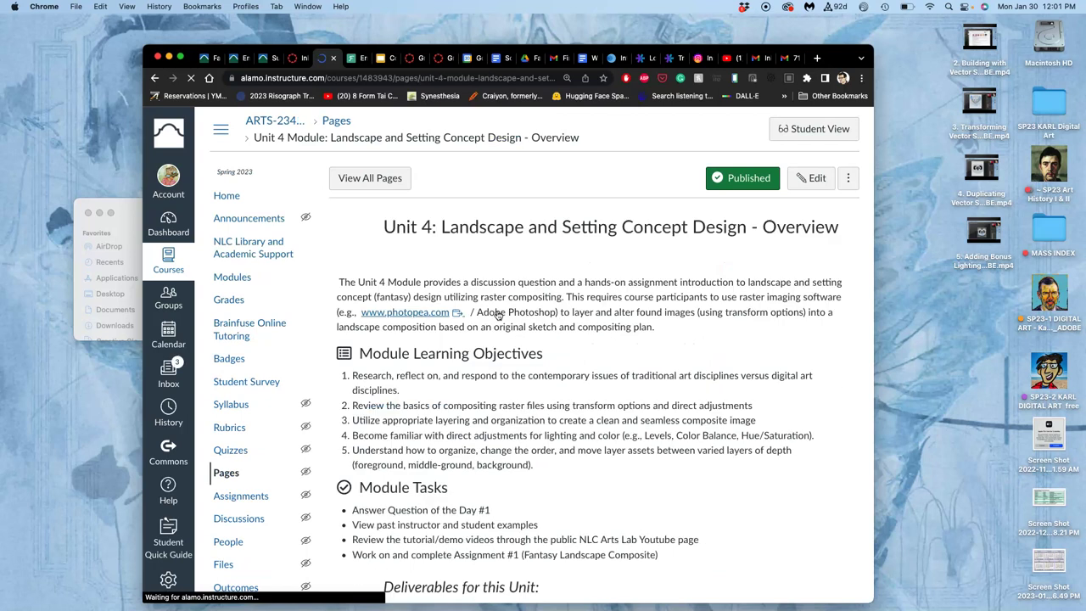
Widen the Chrome window by dragging its left and right edges outward.
{"action": "scroll", "coordinate": [498, 314], "scroll_direction": "down", "scroll_amount": 2}
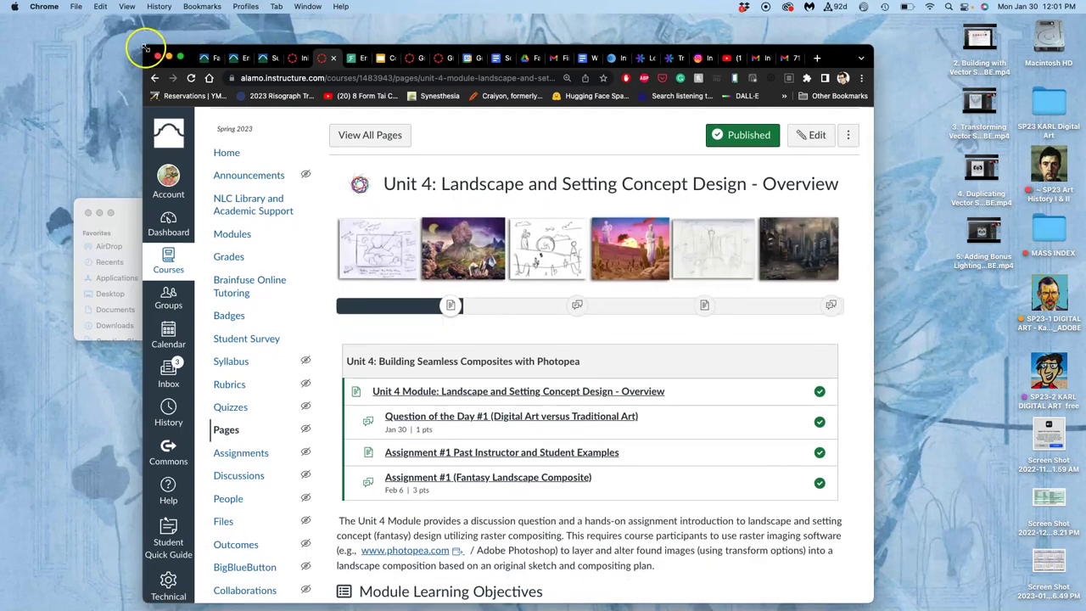
{"action": "left_click_drag", "start_coordinate": [141, 48], "coordinate": [20, 48]}
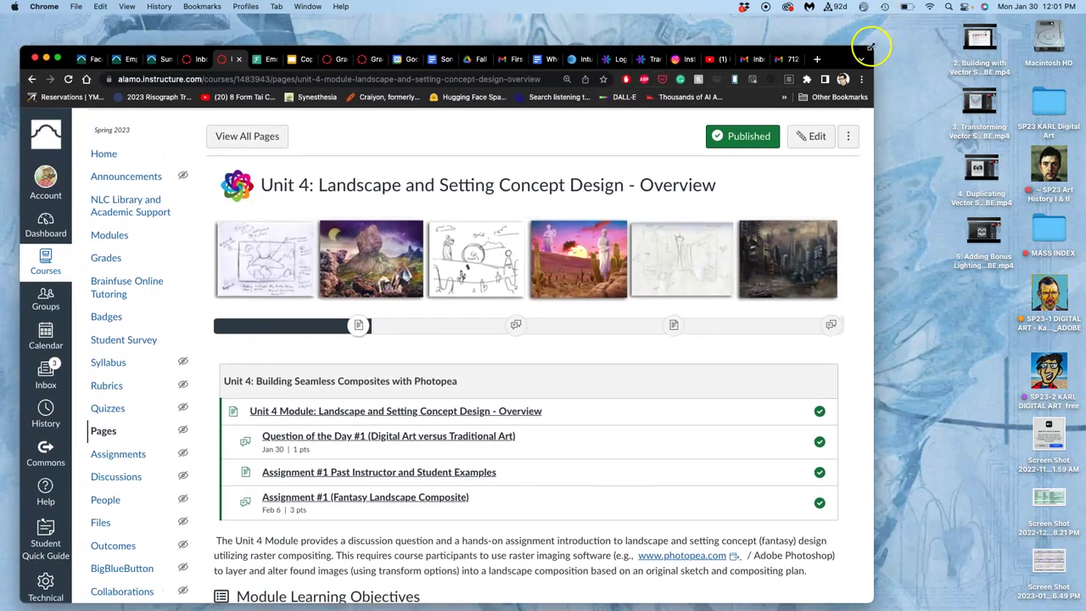
{"action": "left_click_drag", "start_coordinate": [878, 40], "coordinate": [1009, 50]}
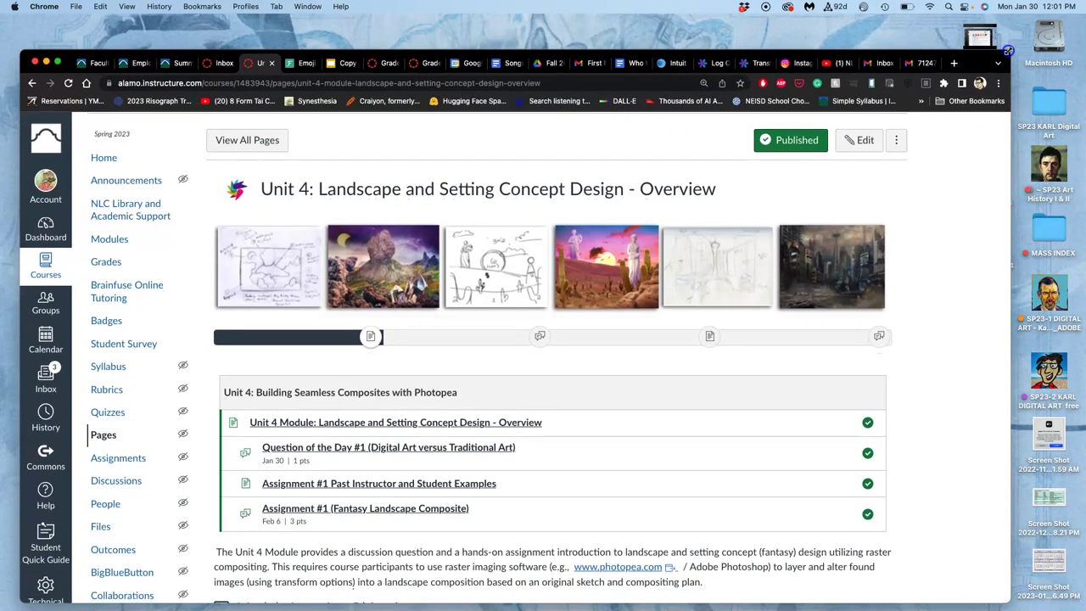
Zoom the page content in, then back down to 150%.
{"action": "key", "text": "super+equal"}
{"action": "key", "text": "super+equal"}
{"action": "key", "text": "super+equal"}
{"action": "key", "text": "super+equal"}
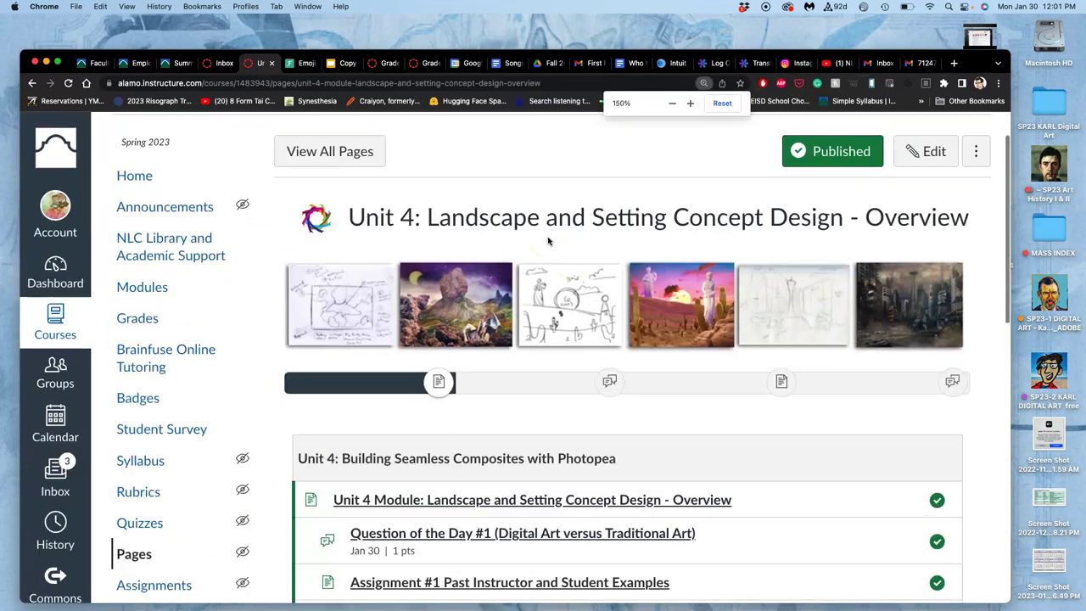
{"action": "scroll", "coordinate": [548, 243], "scroll_direction": "down", "scroll_amount": 2}
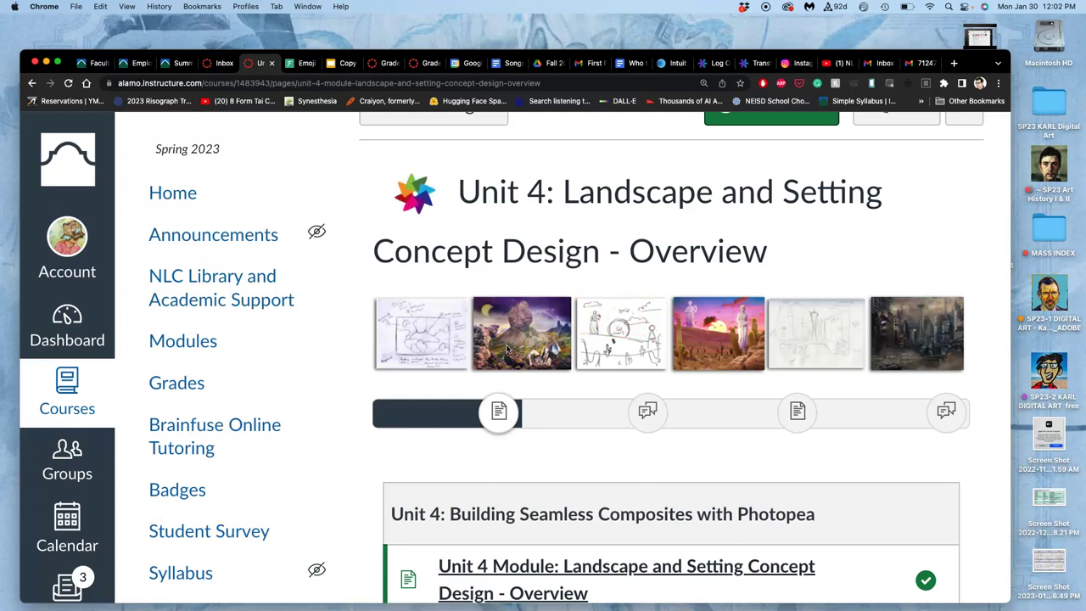
{"action": "key", "text": "super+minus"}
{"action": "key", "text": "super+minus"}
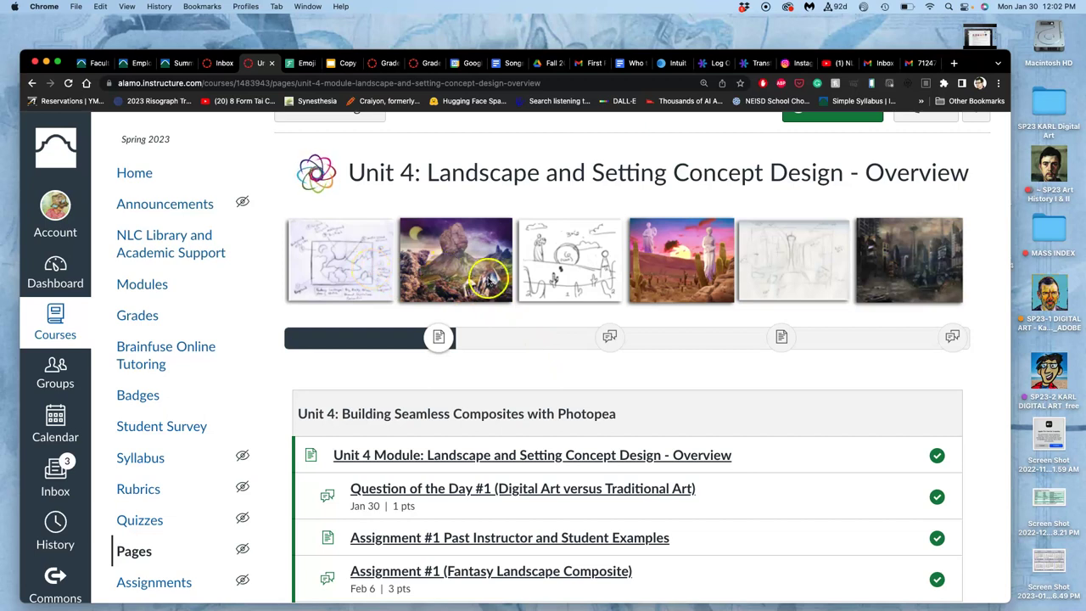
{"action": "scroll", "coordinate": [521, 295], "scroll_direction": "down", "scroll_amount": 2}
{"action": "scroll", "coordinate": [521, 297], "scroll_direction": "down", "scroll_amount": 5}
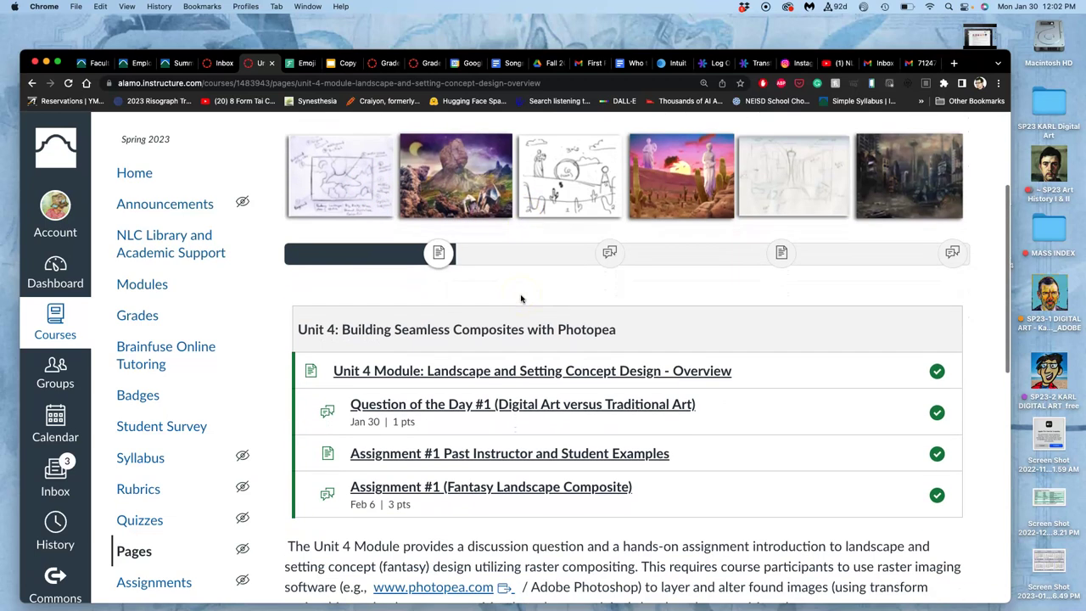
{"action": "scroll", "coordinate": [521, 297], "scroll_direction": "down", "scroll_amount": 1}
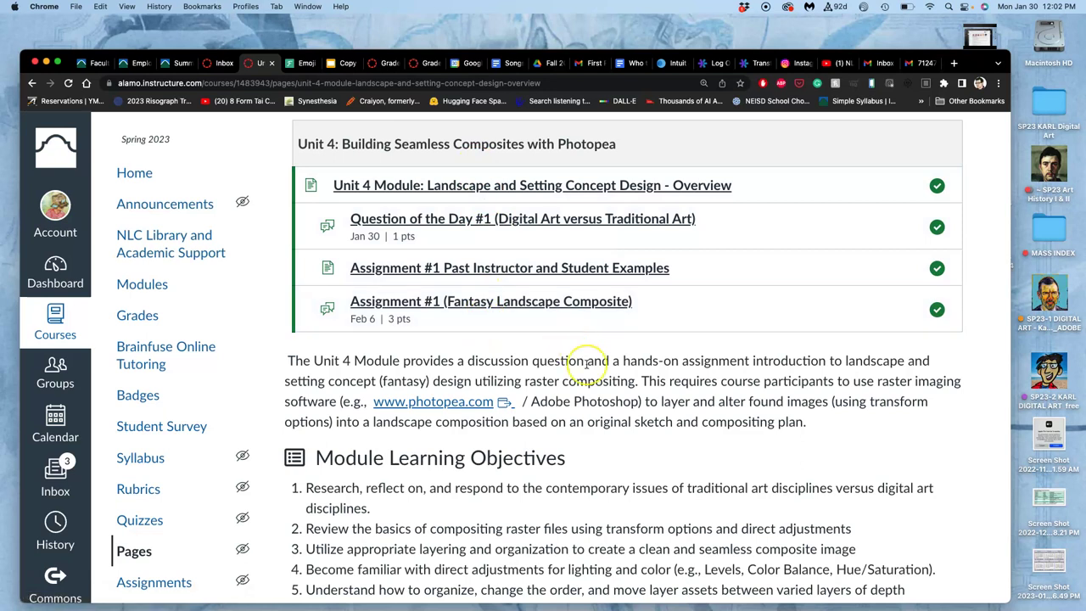
{"action": "scroll", "coordinate": [586, 364], "scroll_direction": "down", "scroll_amount": 3}
{"action": "scroll", "coordinate": [586, 364], "scroll_direction": "down", "scroll_amount": 10}
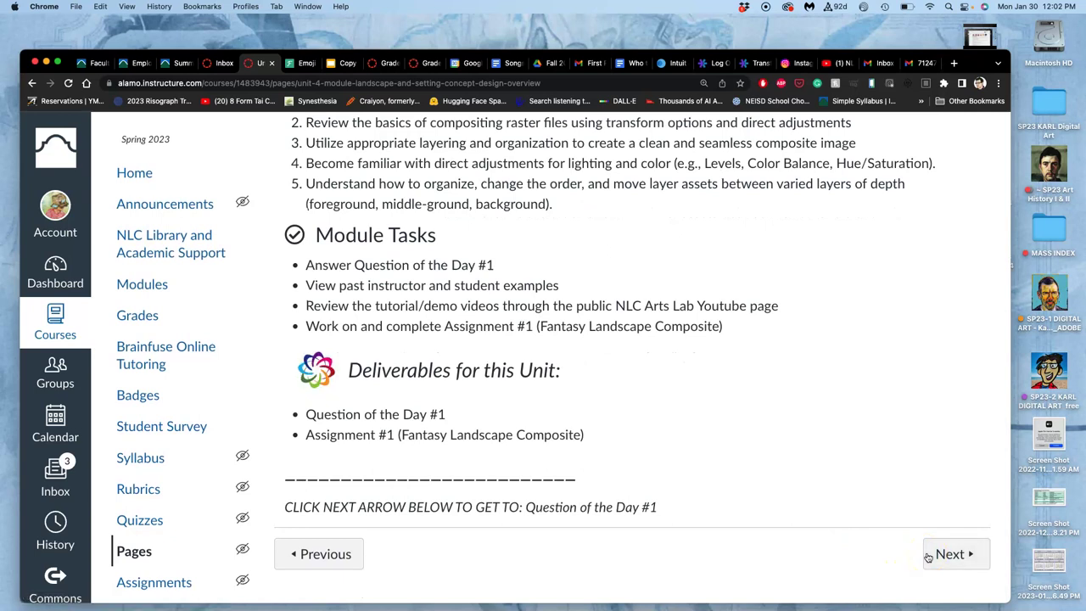
{"action": "left_click", "coordinate": [930, 555]}
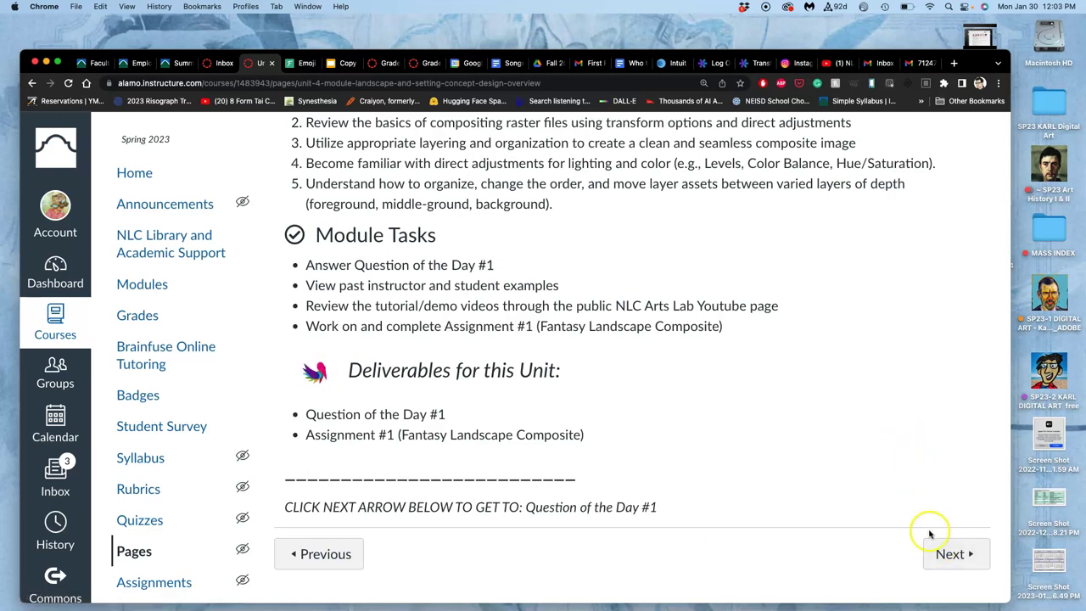
Open Question of the Day #1 and read the digital versus traditional art question and directions.
{"action": "left_click", "coordinate": [951, 553]}
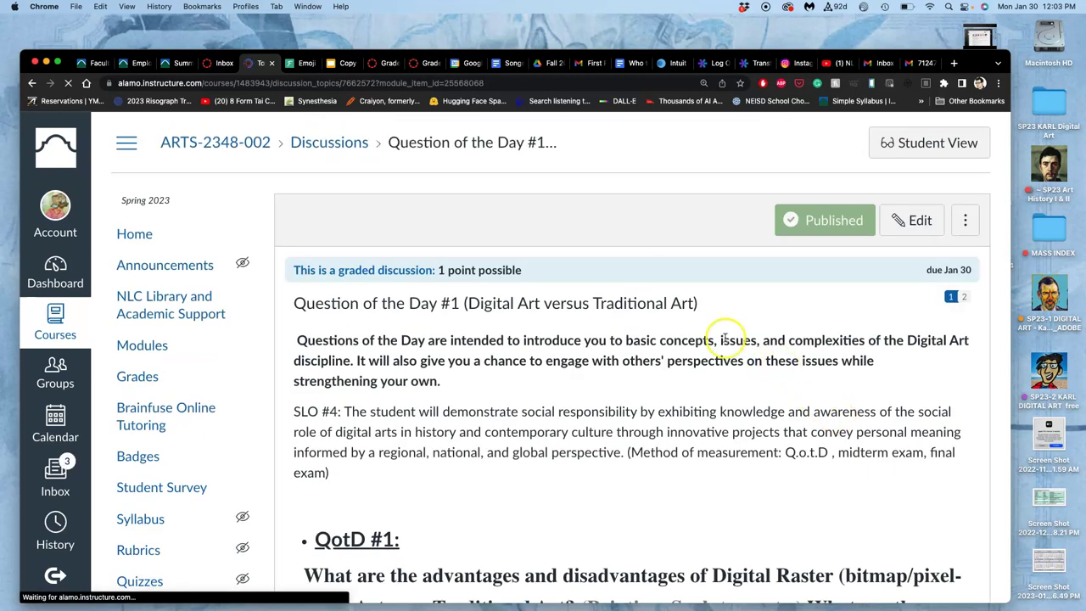
{"action": "scroll", "coordinate": [624, 383], "scroll_direction": "down", "scroll_amount": 5}
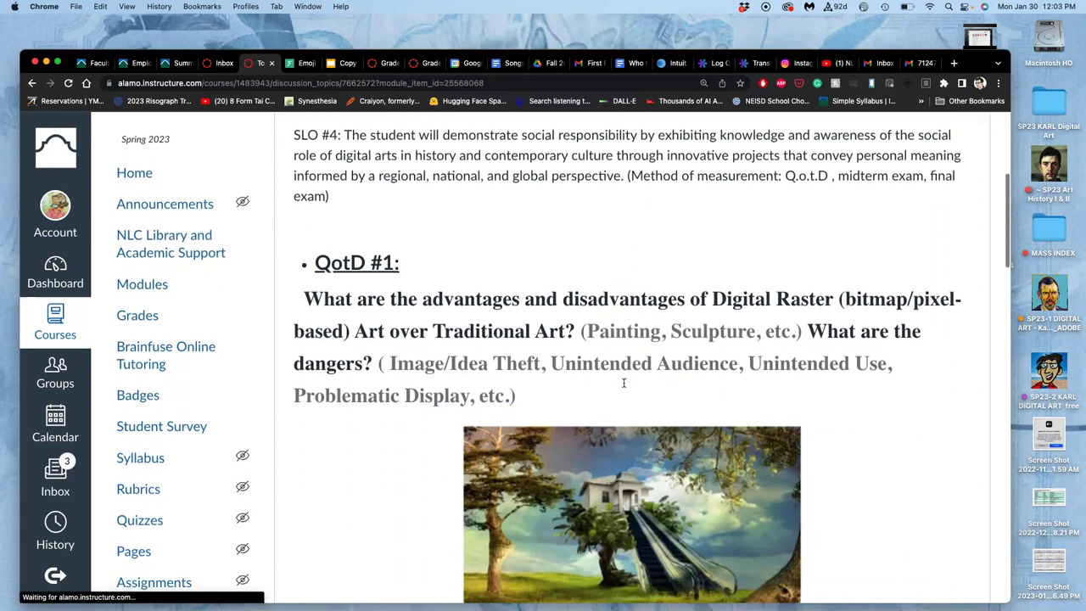
{"action": "scroll", "coordinate": [624, 382], "scroll_direction": "down", "scroll_amount": 3}
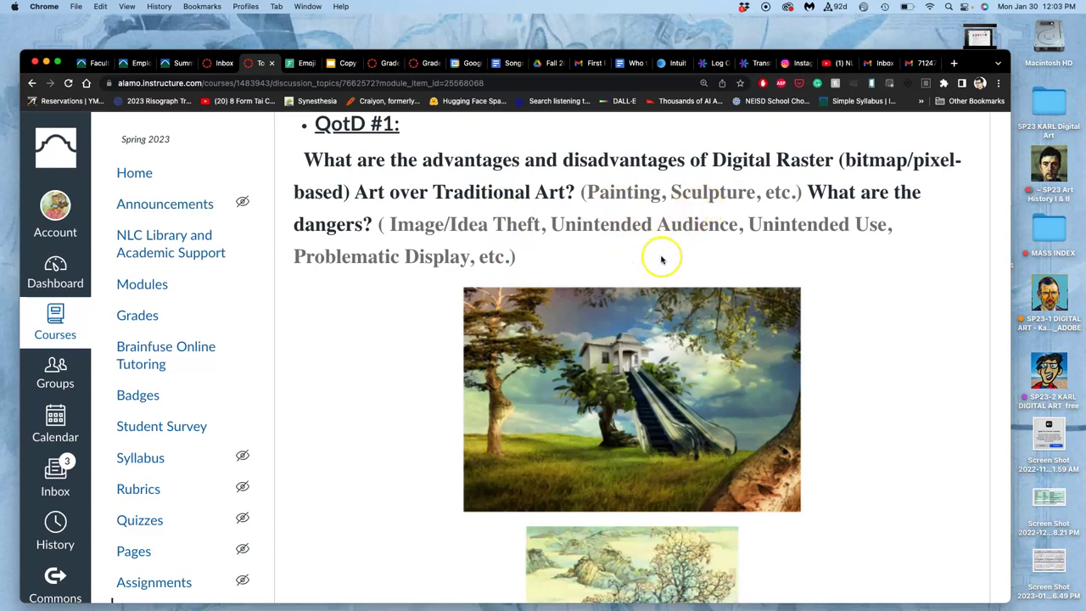
{"action": "scroll", "coordinate": [632, 373], "scroll_direction": "down", "scroll_amount": 10}
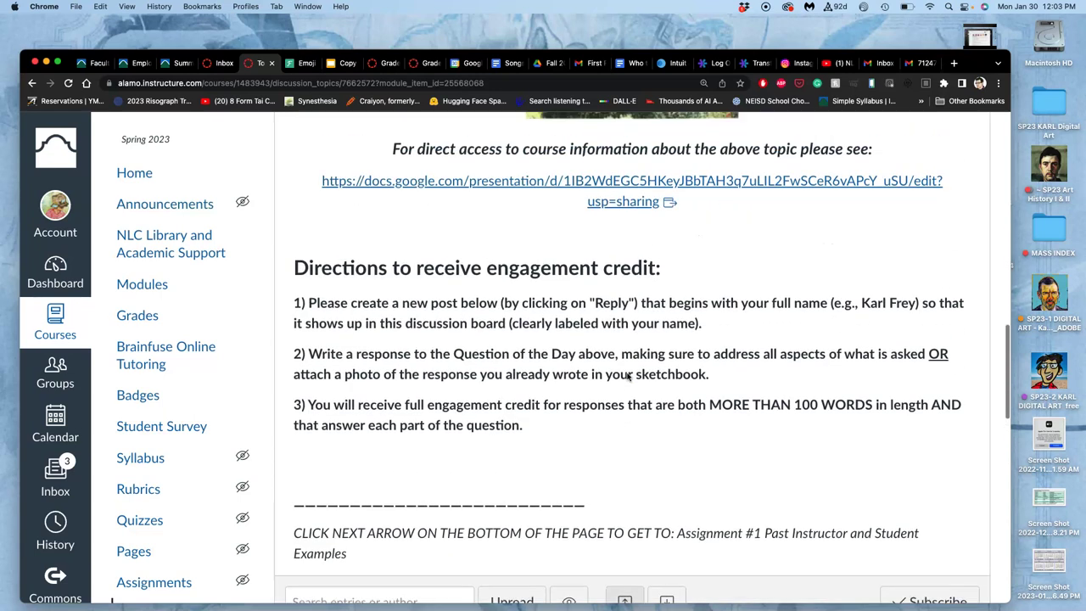
{"action": "scroll", "coordinate": [628, 376], "scroll_direction": "up", "scroll_amount": 2}
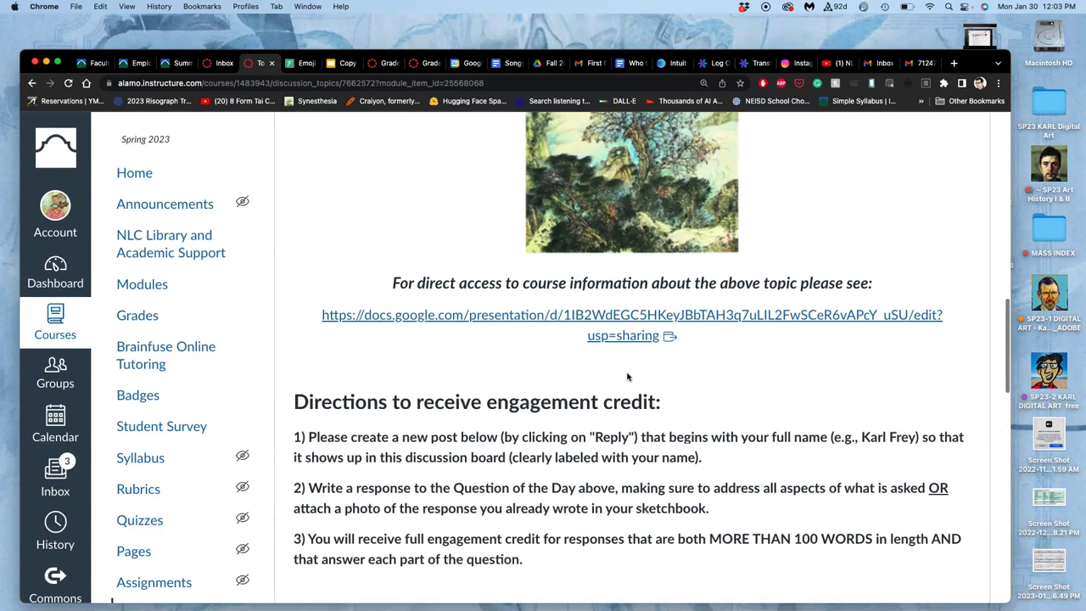
Open the linked Intro to the Digital Art Discipline slides and view the COMPOSITING slide.
{"action": "left_click", "coordinate": [639, 326]}
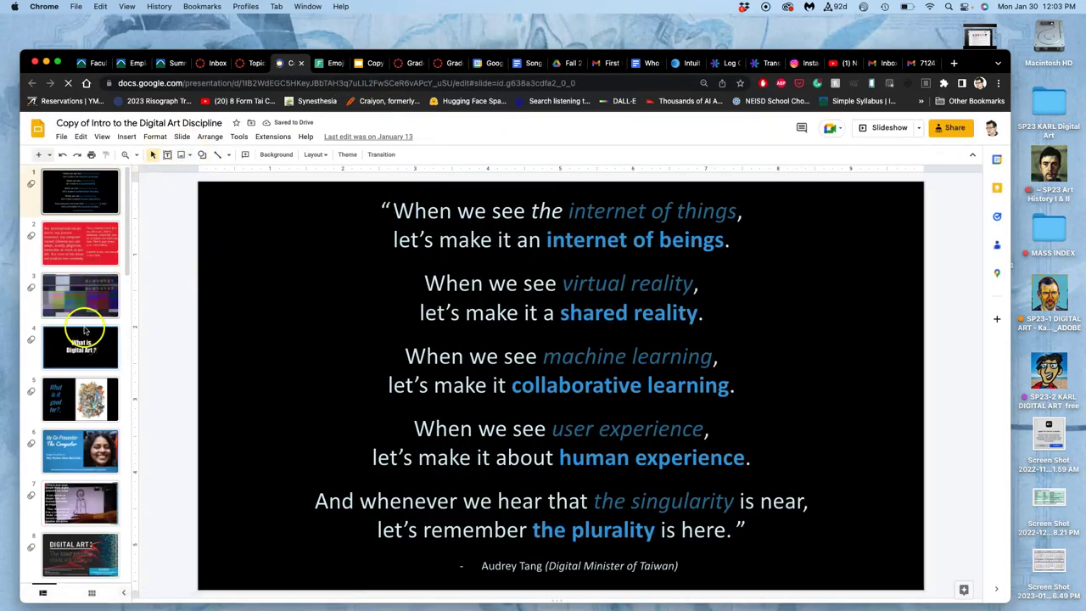
{"action": "scroll", "coordinate": [84, 331], "scroll_direction": "down", "scroll_amount": 10}
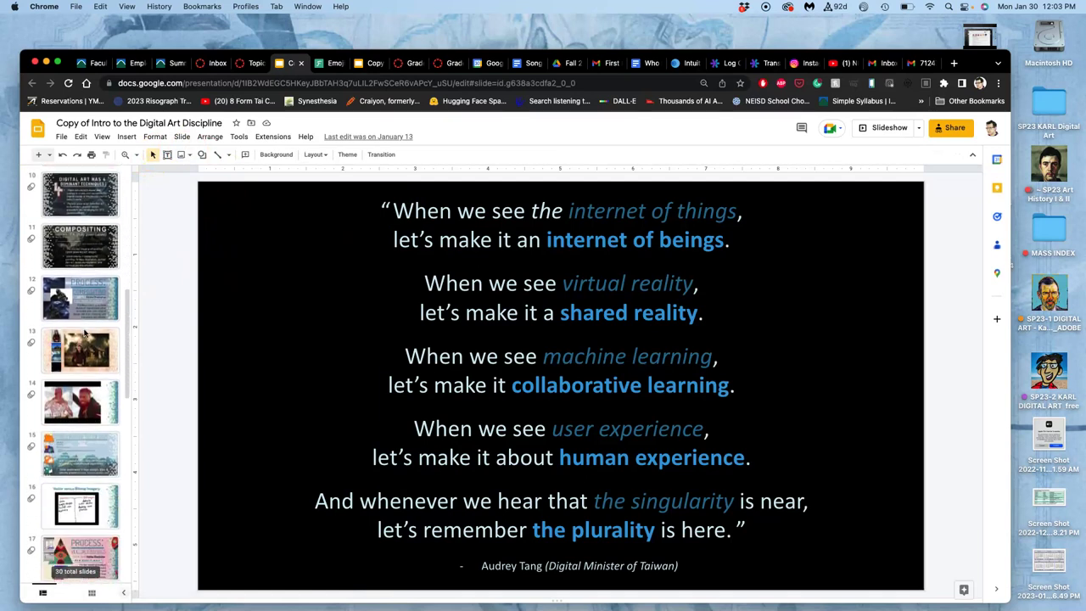
{"action": "scroll", "coordinate": [84, 333], "scroll_direction": "down", "scroll_amount": 12}
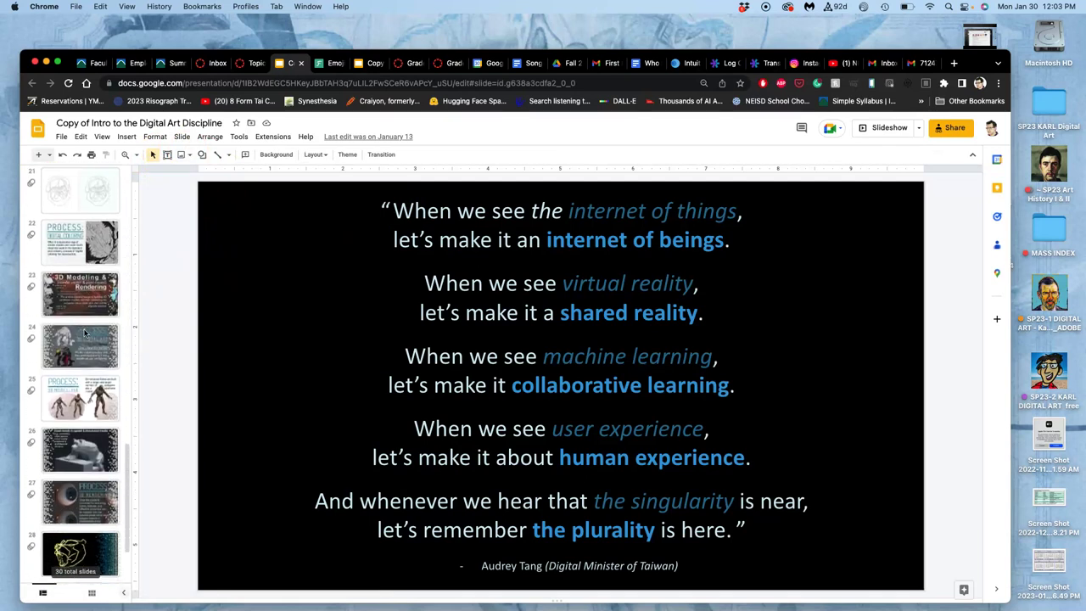
{"action": "scroll", "coordinate": [84, 333], "scroll_direction": "up", "scroll_amount": 14}
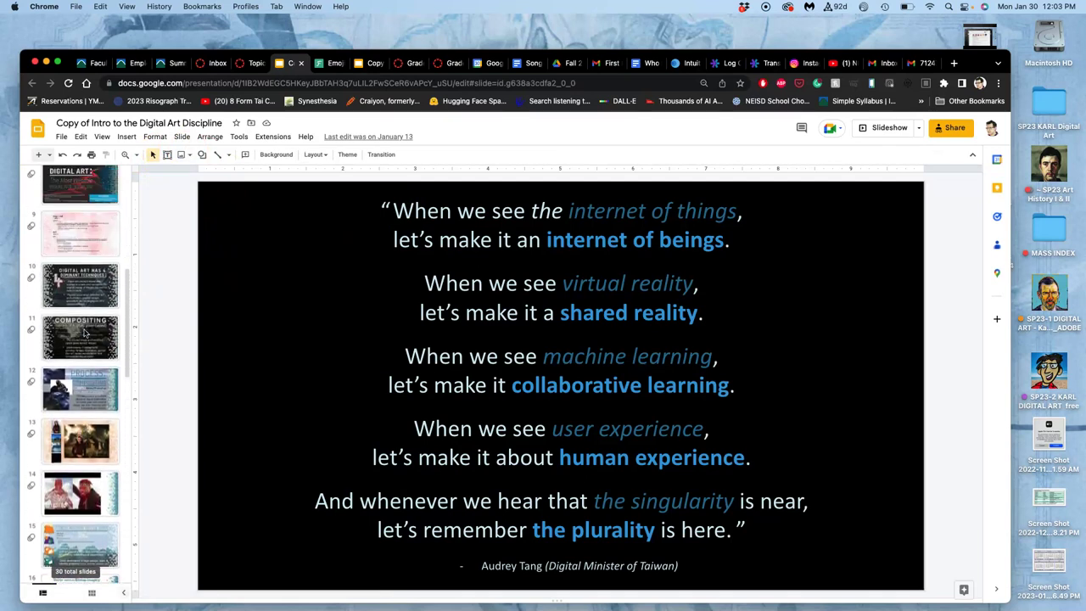
{"action": "scroll", "coordinate": [84, 333], "scroll_direction": "up", "scroll_amount": 3}
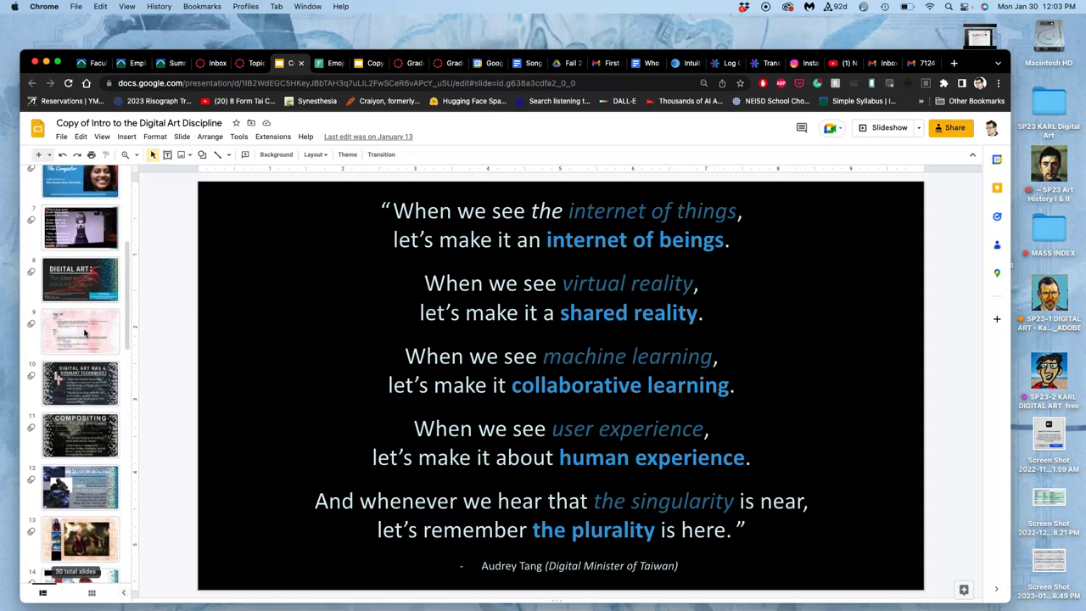
{"action": "left_click", "coordinate": [73, 445]}
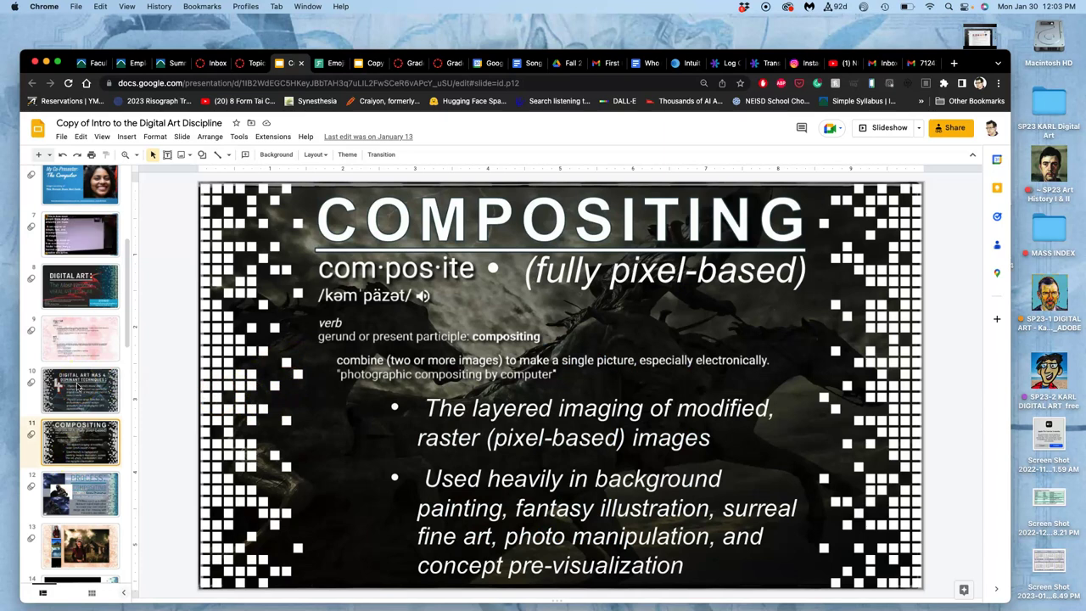
Return to the discussion and go on to the Assignment #1 Past Instructor and Student Examples page.
{"action": "left_click", "coordinate": [258, 64]}
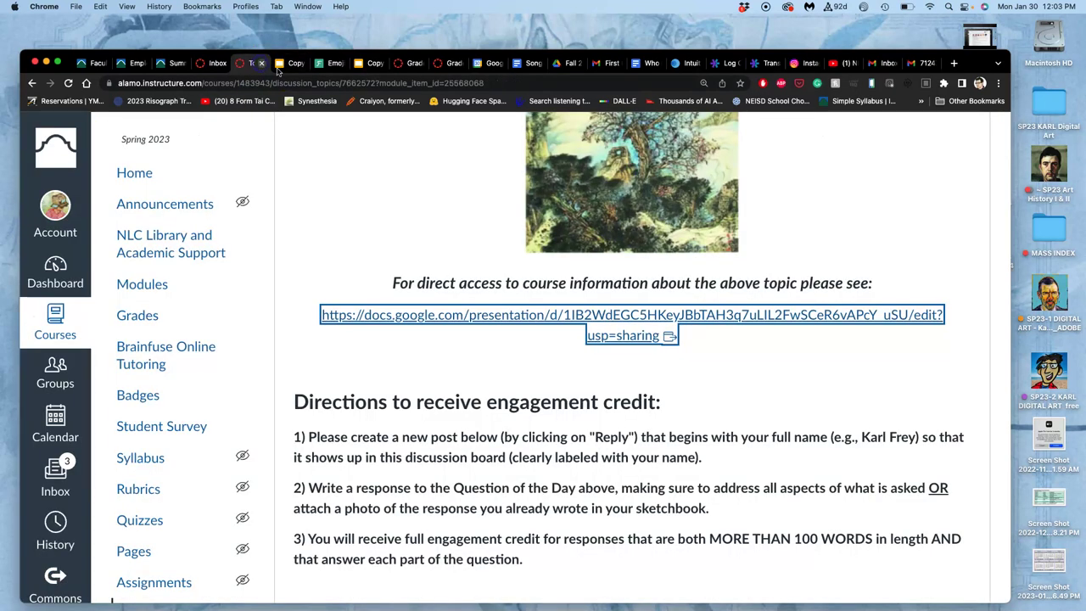
{"action": "scroll", "coordinate": [407, 308], "scroll_direction": "down", "scroll_amount": 5}
{"action": "scroll", "coordinate": [406, 308], "scroll_direction": "down", "scroll_amount": 3}
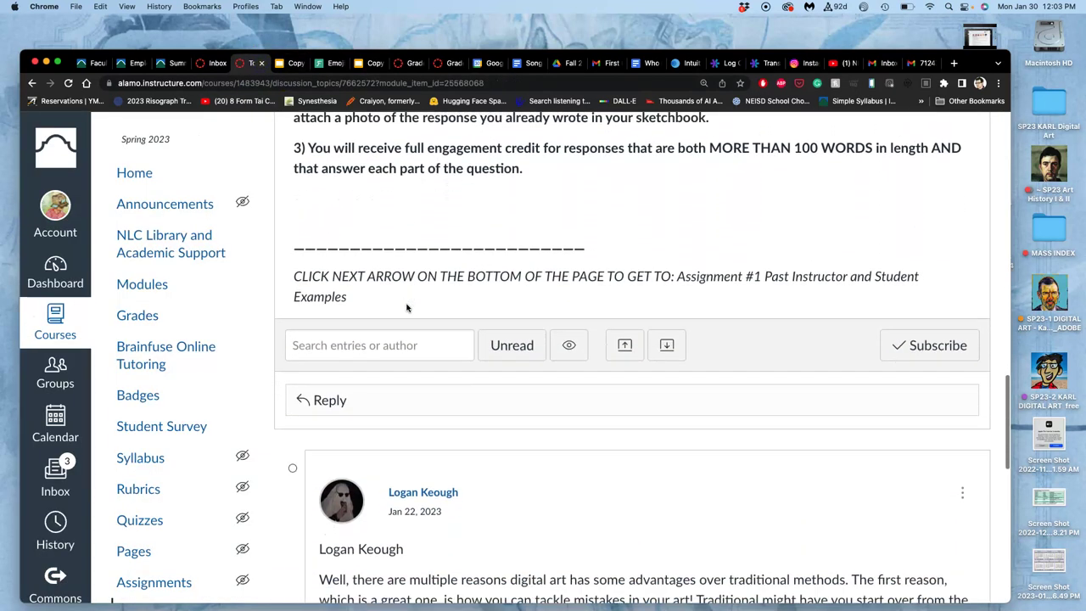
{"action": "scroll", "coordinate": [406, 308], "scroll_direction": "up", "scroll_amount": 3}
{"action": "scroll", "coordinate": [407, 309], "scroll_direction": "down", "scroll_amount": 10}
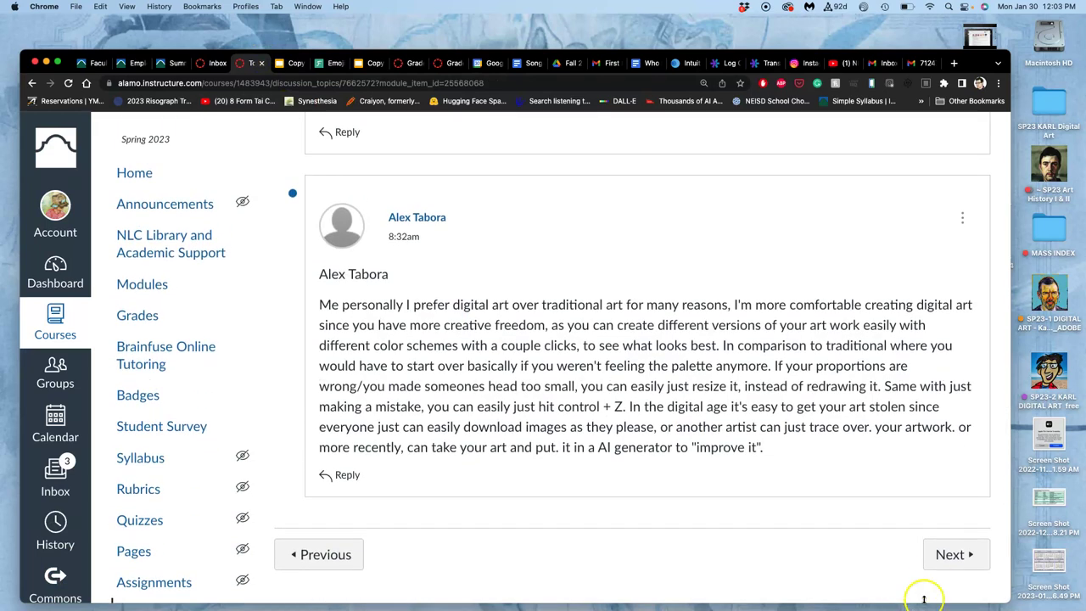
{"action": "left_click", "coordinate": [946, 556]}
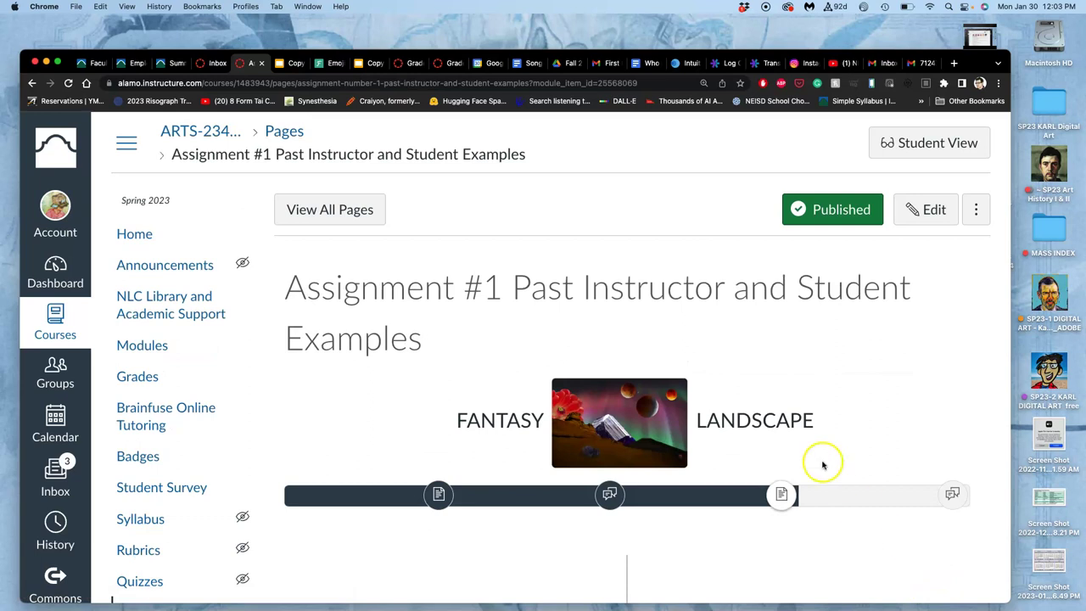
{"action": "scroll", "coordinate": [763, 406], "scroll_direction": "down", "scroll_amount": 5}
{"action": "scroll", "coordinate": [763, 408], "scroll_direction": "down", "scroll_amount": 5}
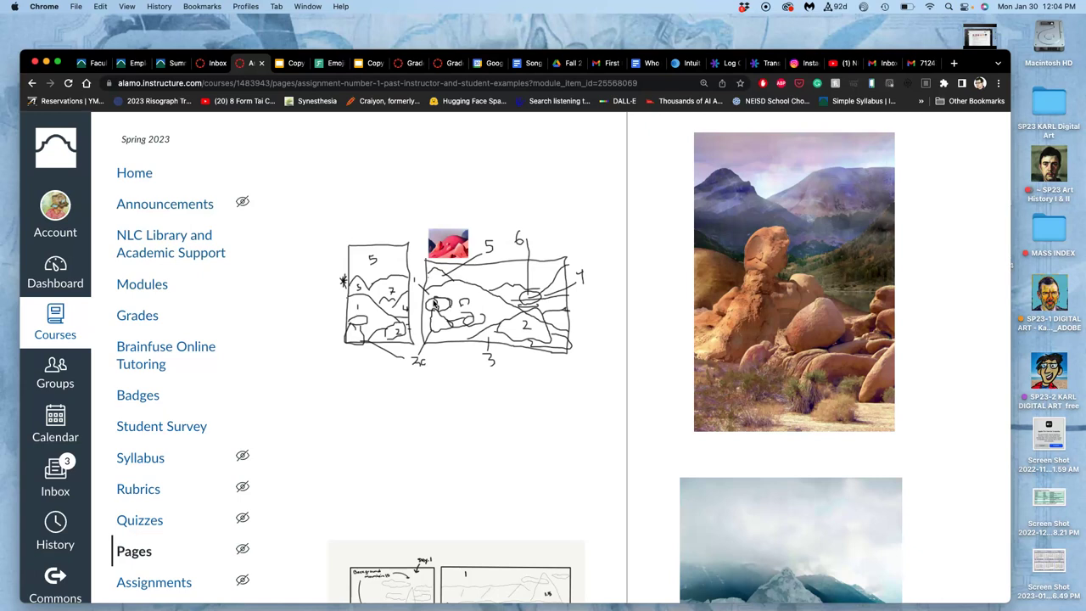
Magnify the examples page to study the student sketches and finished composites.
{"action": "scroll", "coordinate": [433, 304], "scroll_direction": "down", "scroll_amount": 5}
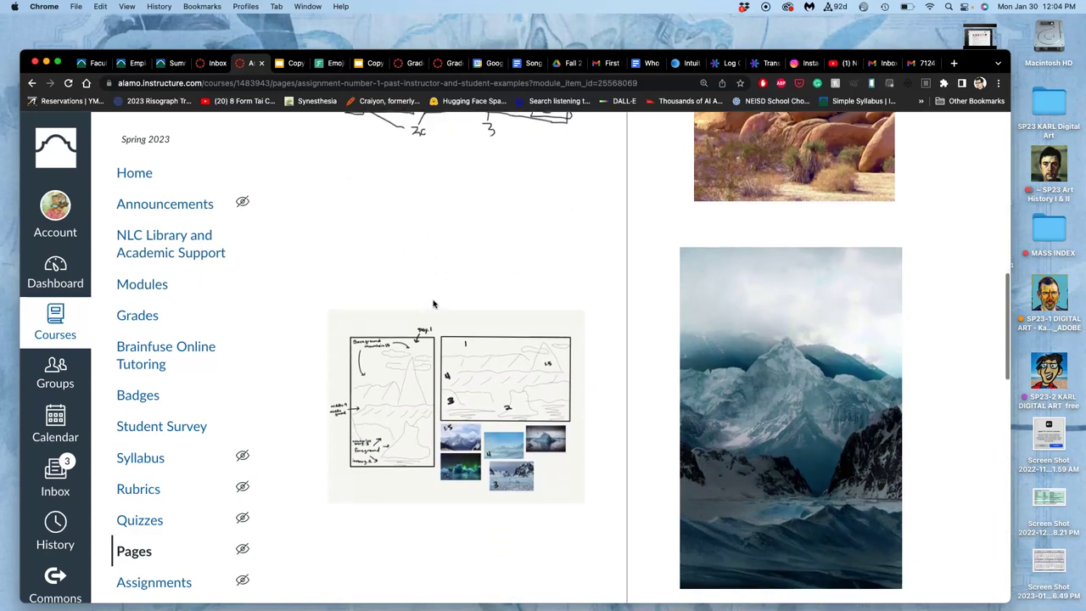
{"action": "scroll", "coordinate": [433, 304], "scroll_direction": "down", "scroll_amount": 2}
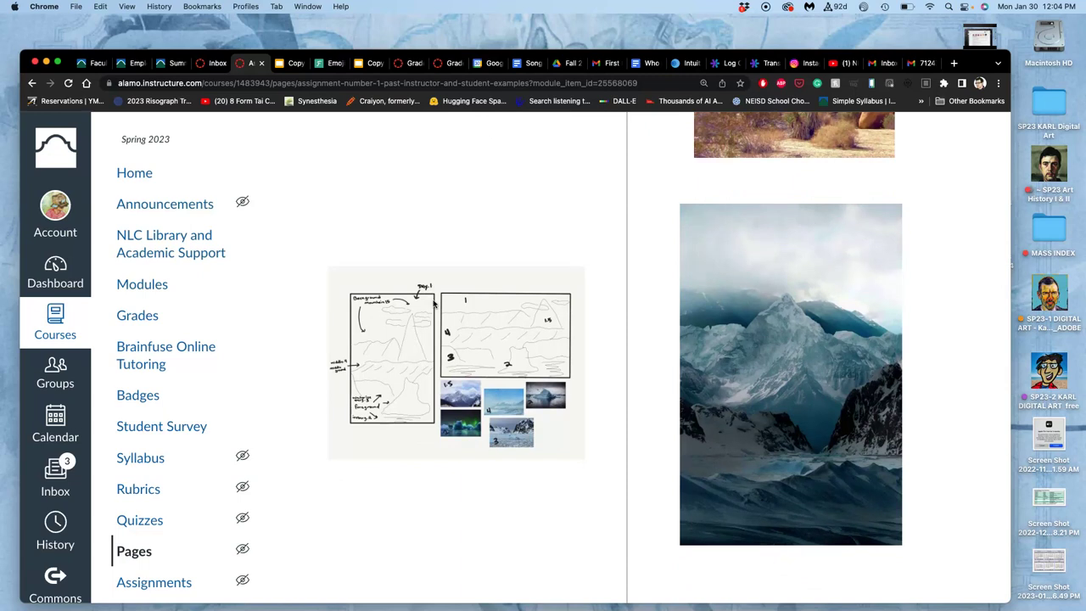
{"action": "scroll", "coordinate": [433, 304], "scroll_direction": "down", "scroll_amount": 1}
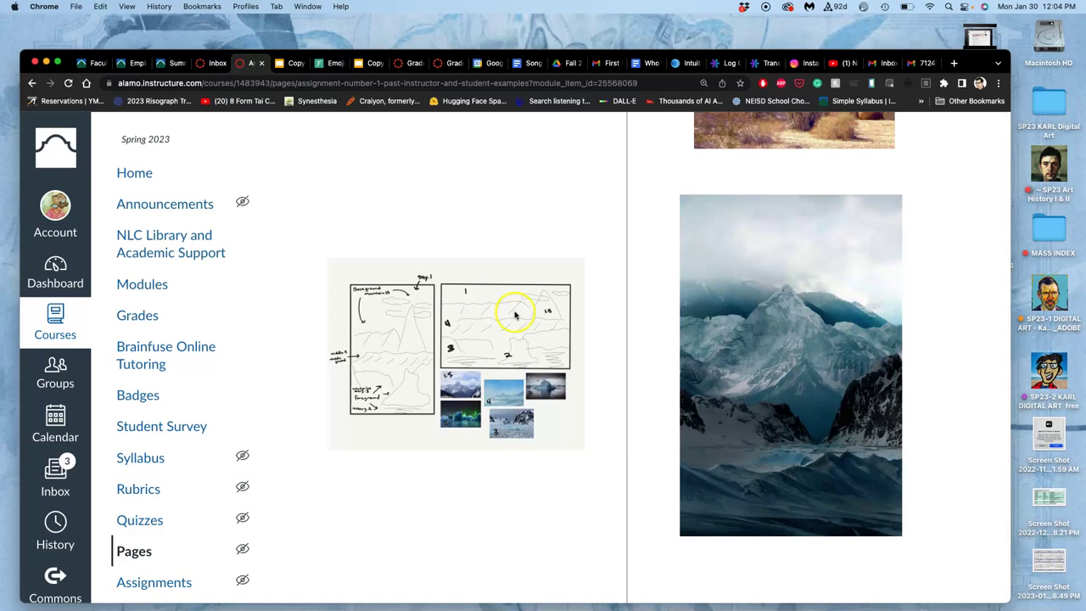
{"action": "key", "text": "super+equal"}
{"action": "key", "text": "super+equal"}
{"action": "key", "text": "super+equal"}
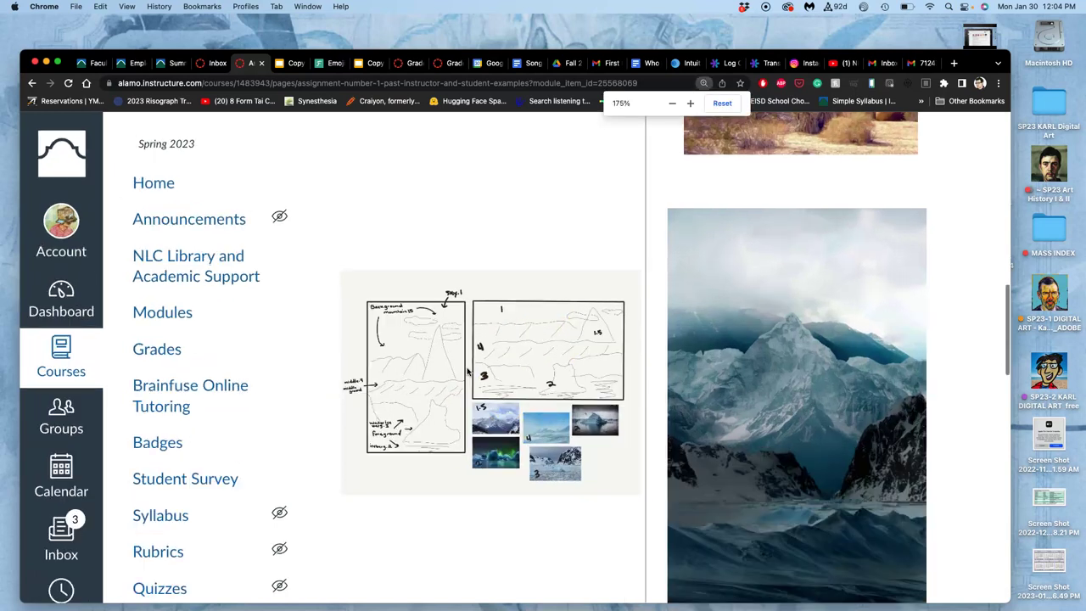
{"action": "scroll", "coordinate": [466, 372], "scroll_direction": "down", "scroll_amount": 4}
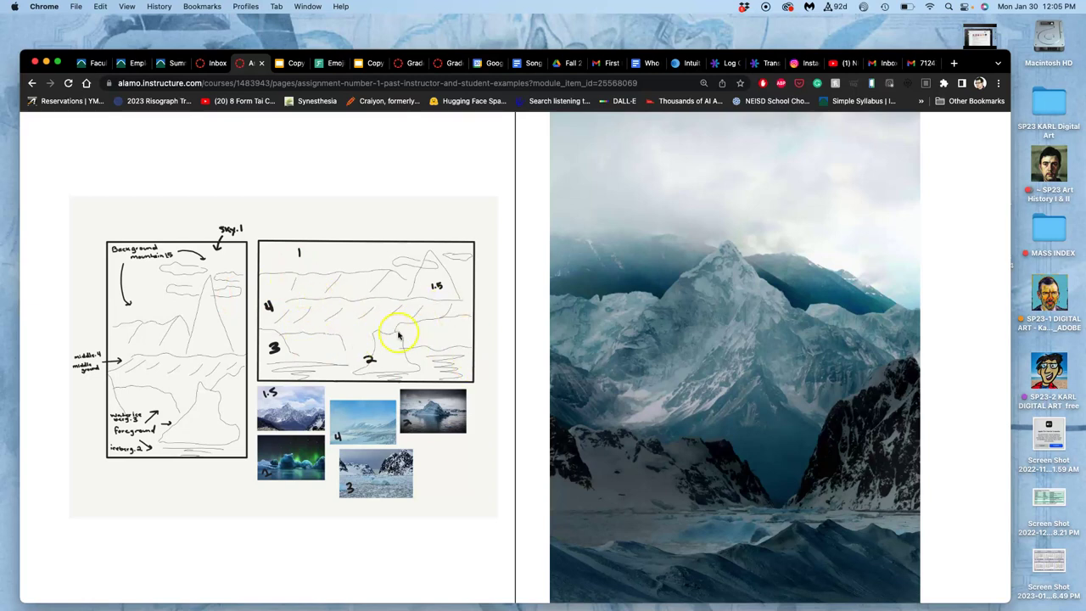
{"action": "scroll", "coordinate": [398, 335], "scroll_direction": "down", "scroll_amount": 1}
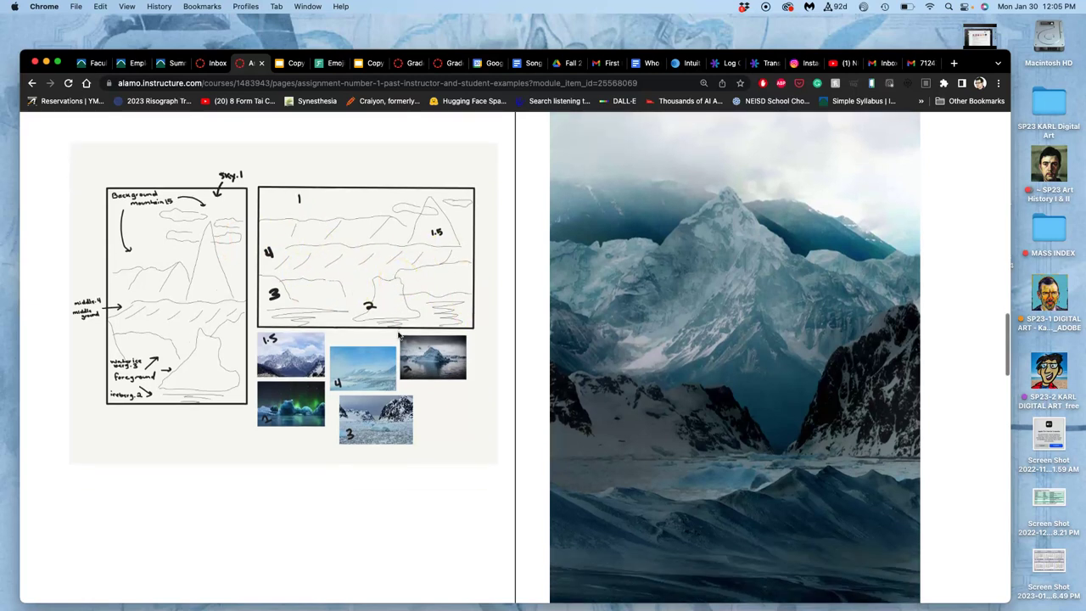
{"action": "scroll", "coordinate": [398, 335], "scroll_direction": "up", "scroll_amount": 3}
{"action": "scroll", "coordinate": [398, 336], "scroll_direction": "down", "scroll_amount": 5}
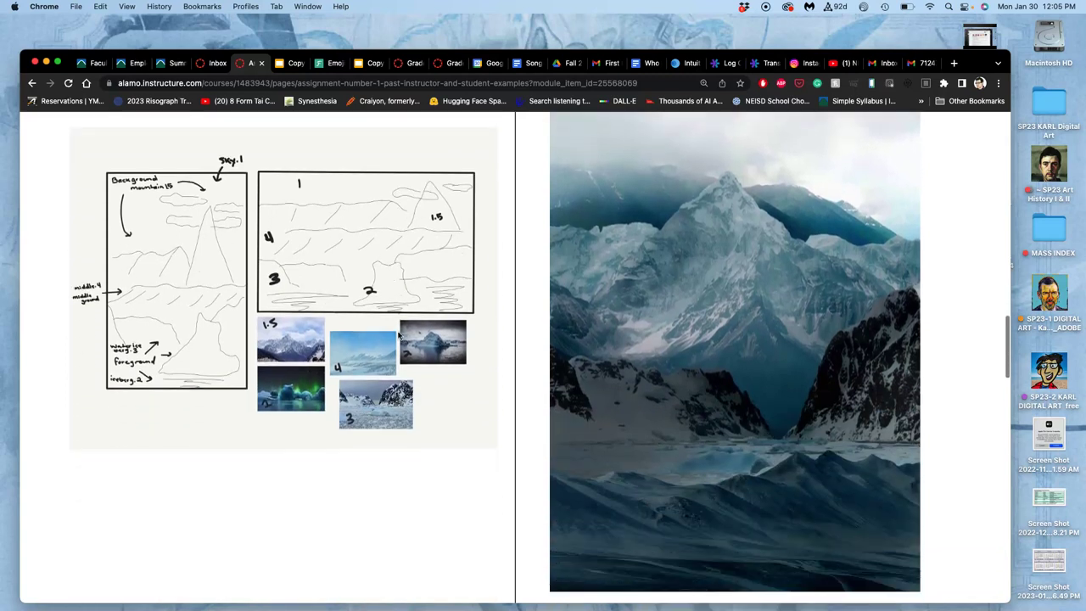
{"action": "scroll", "coordinate": [398, 336], "scroll_direction": "up", "scroll_amount": 1}
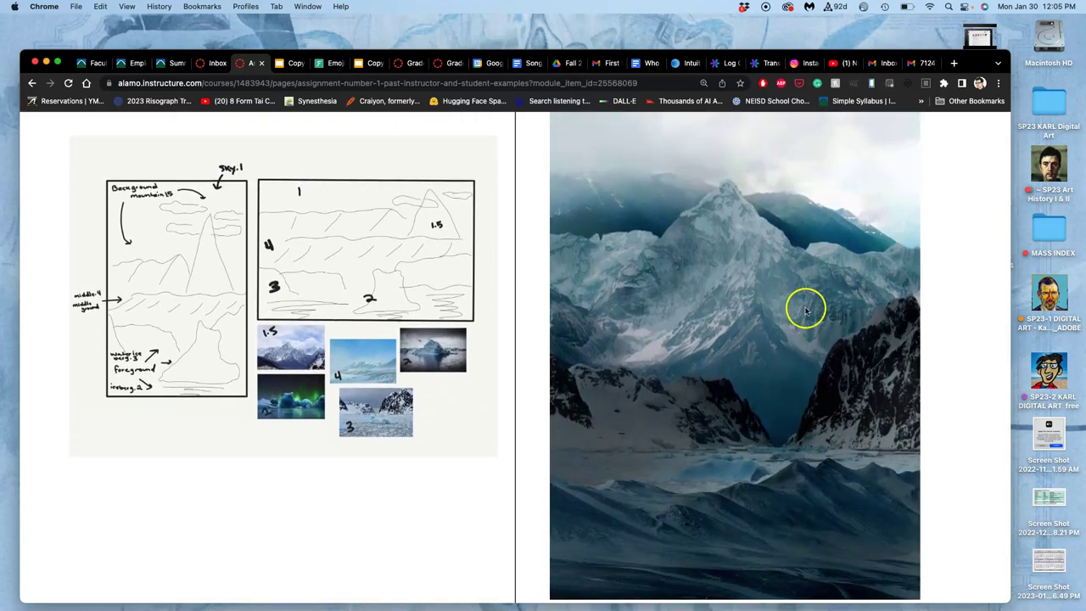
{"action": "scroll", "coordinate": [780, 294], "scroll_direction": "up", "scroll_amount": 1}
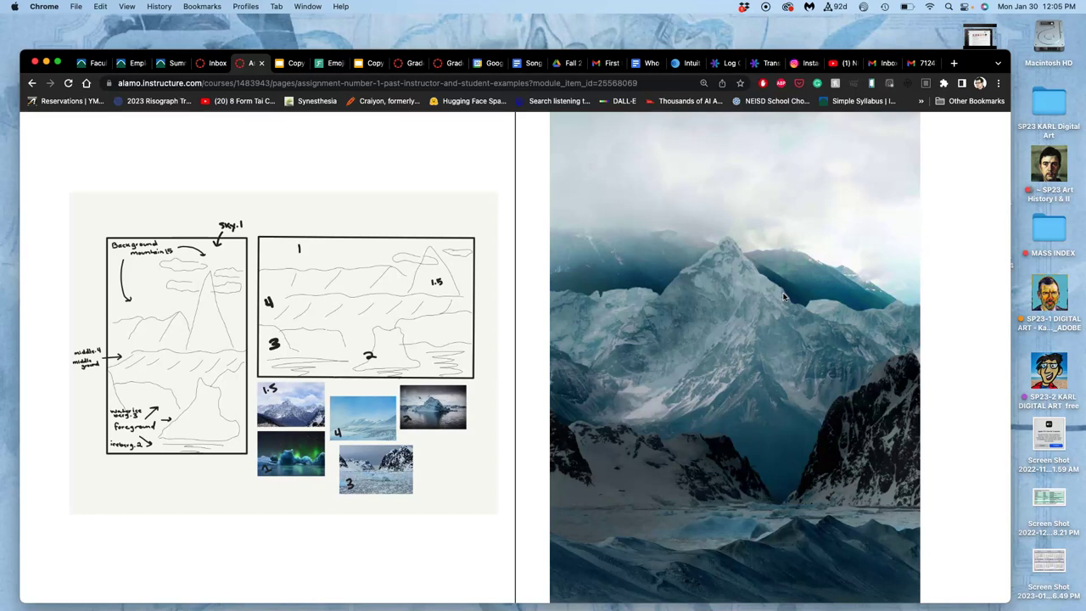
Open the 'For More Examples' Imgur link in a new tab.
{"action": "scroll", "coordinate": [684, 297], "scroll_direction": "up", "scroll_amount": 7}
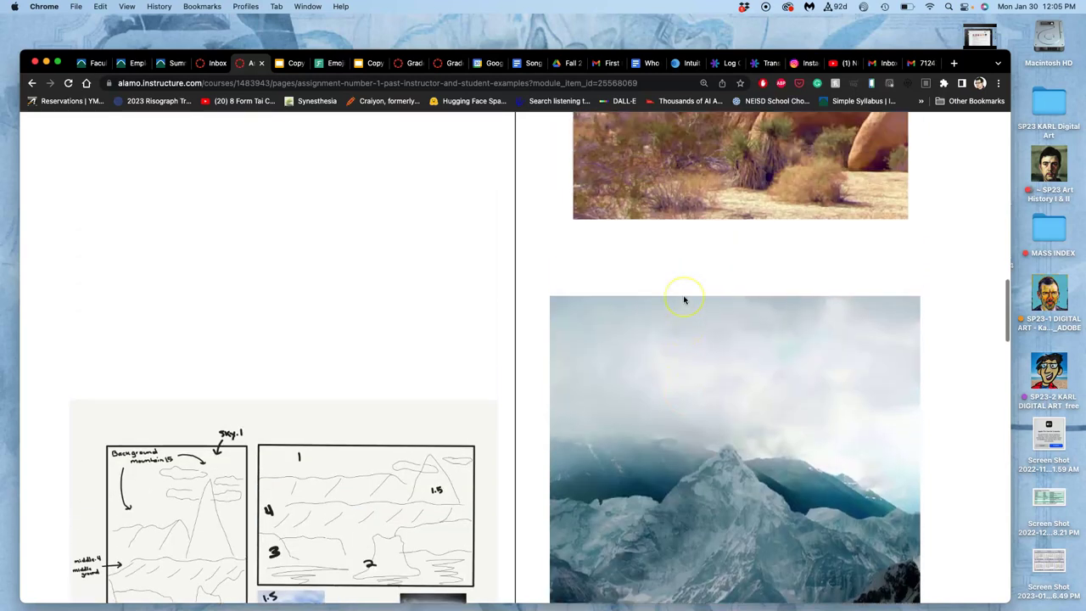
{"action": "scroll", "coordinate": [684, 297], "scroll_direction": "up", "scroll_amount": 2}
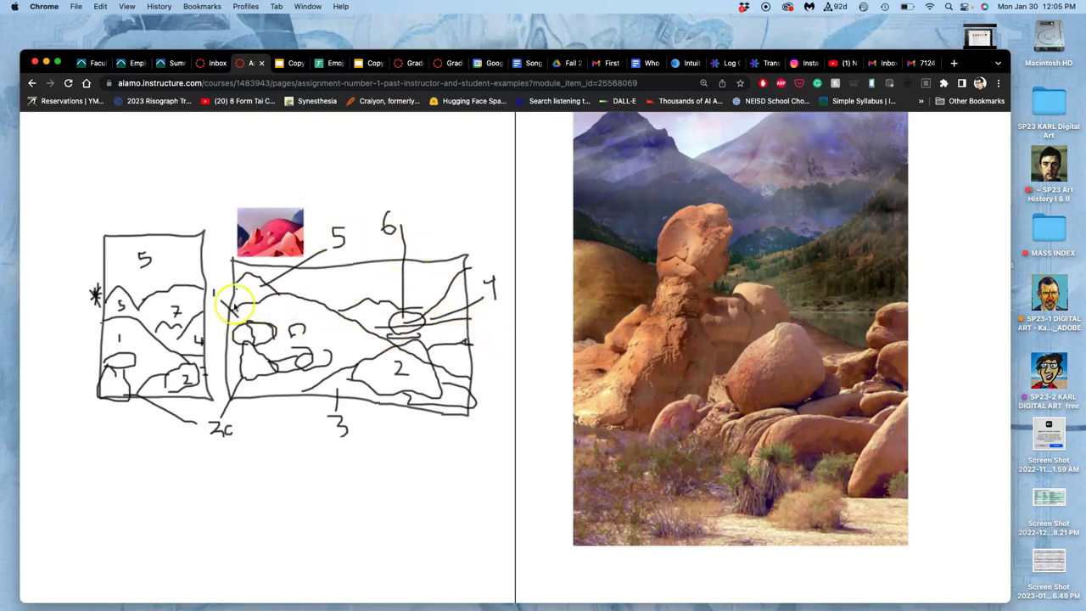
{"action": "scroll", "coordinate": [429, 307], "scroll_direction": "up", "scroll_amount": 2}
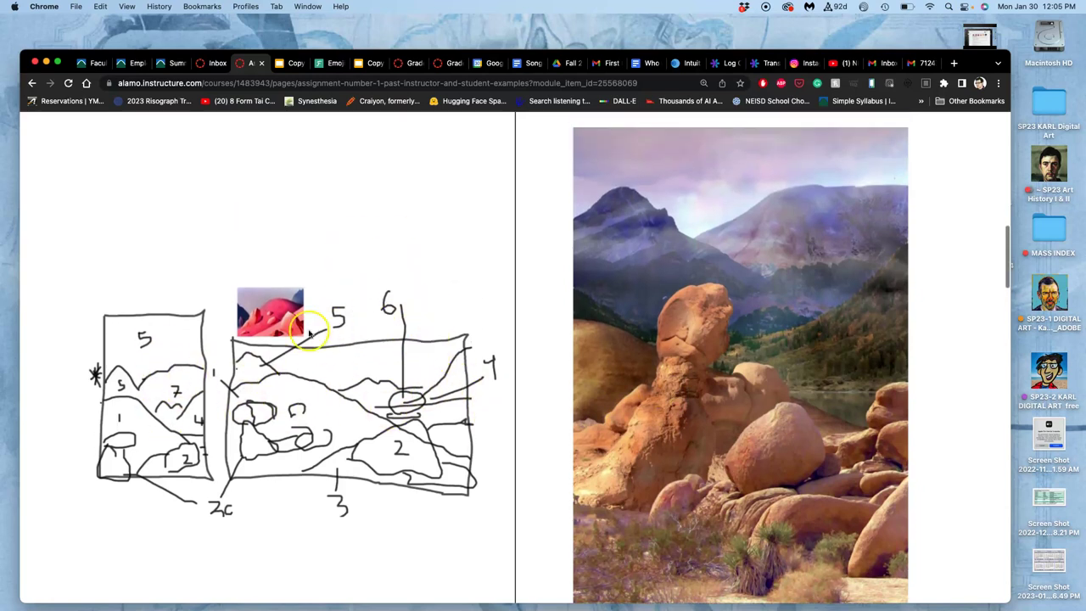
{"action": "scroll", "coordinate": [772, 293], "scroll_direction": "down", "scroll_amount": 1}
{"action": "scroll", "coordinate": [746, 432], "scroll_direction": "down", "scroll_amount": 8}
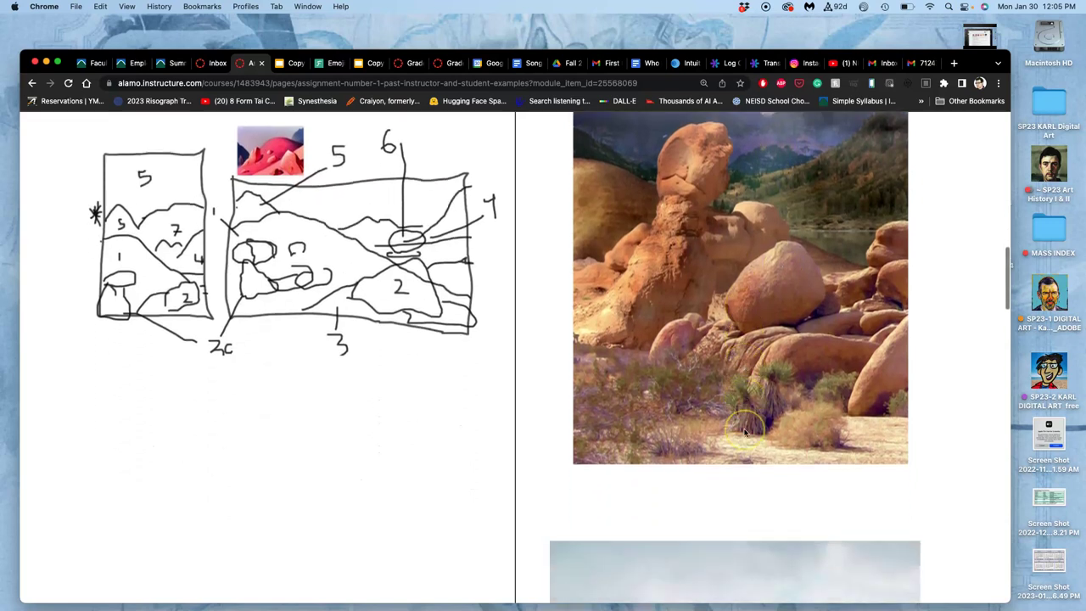
{"action": "scroll", "coordinate": [744, 432], "scroll_direction": "down", "scroll_amount": 20}
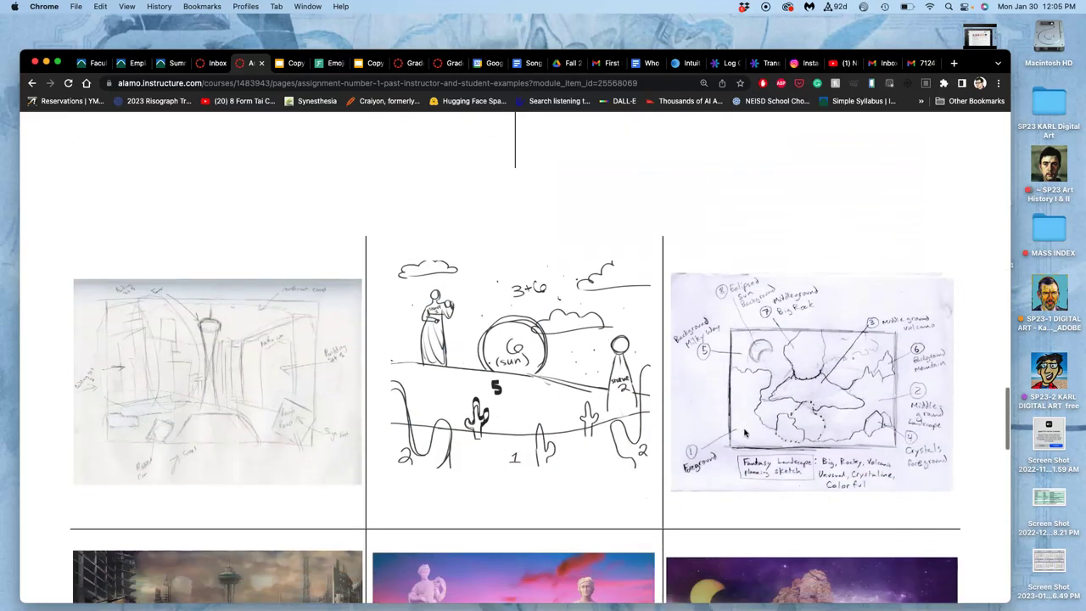
{"action": "scroll", "coordinate": [744, 433], "scroll_direction": "down", "scroll_amount": 3}
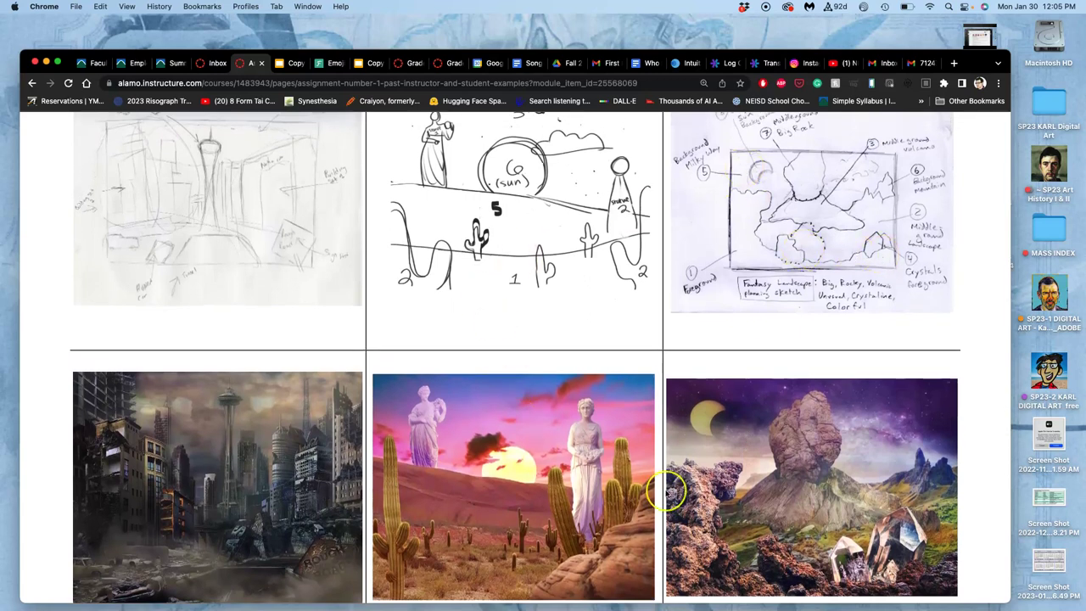
{"action": "scroll", "coordinate": [666, 492], "scroll_direction": "down", "scroll_amount": 10}
{"action": "scroll", "coordinate": [666, 492], "scroll_direction": "down", "scroll_amount": 10}
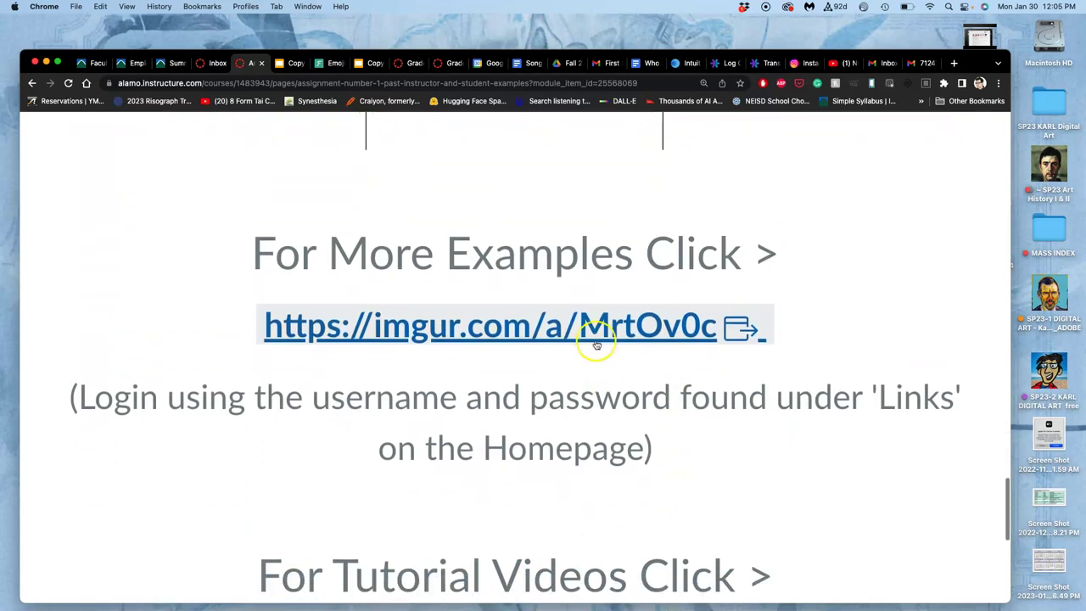
{"action": "right_click", "coordinate": [596, 346]}
{"action": "left_click", "coordinate": [637, 336]}
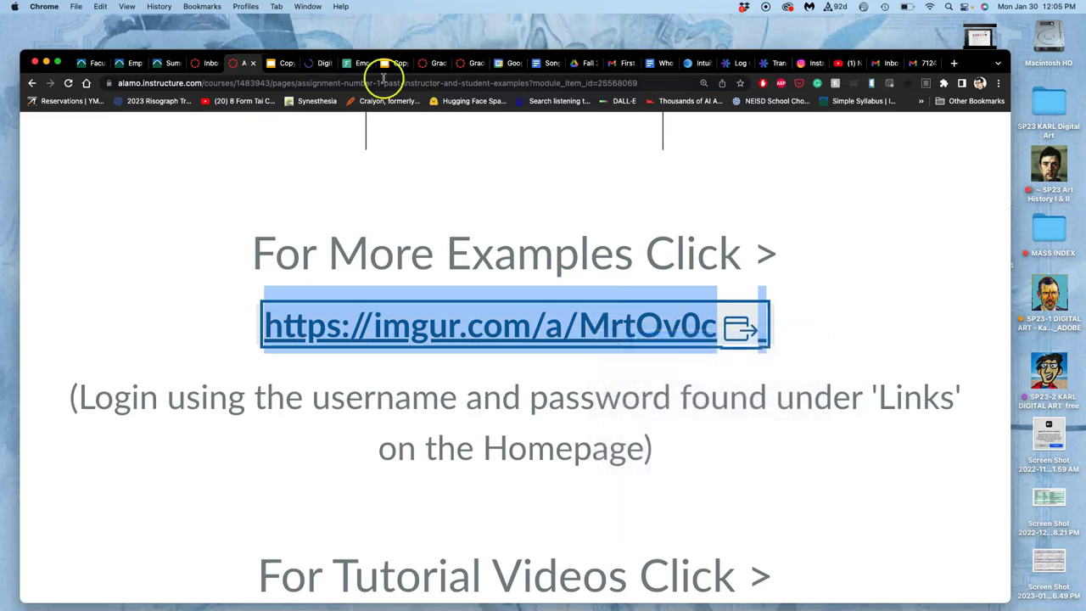
Switch to the Imgur 'Digital Art I • Assignment #1 • Past Student Examples' tab and skim its images.
{"action": "left_click", "coordinate": [313, 65]}
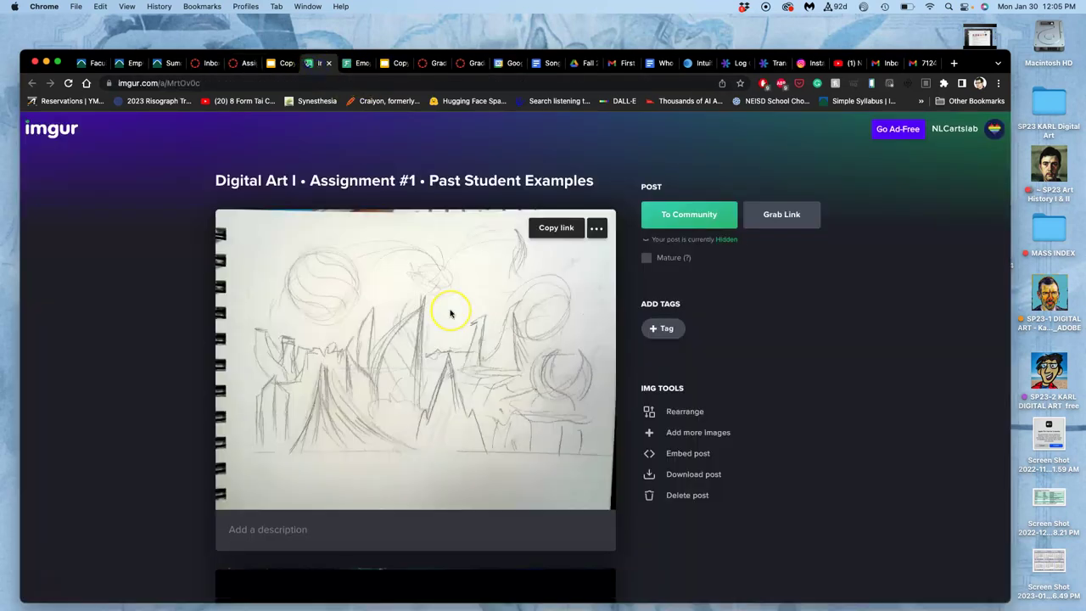
{"action": "scroll", "coordinate": [450, 314], "scroll_direction": "down", "scroll_amount": 10}
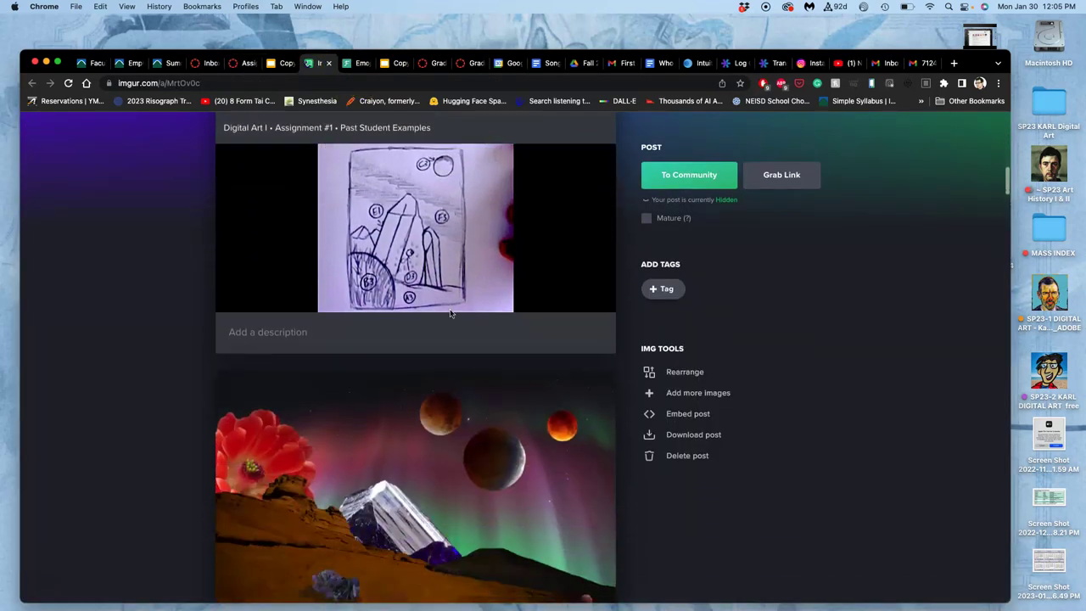
{"action": "scroll", "coordinate": [449, 313], "scroll_direction": "down", "scroll_amount": 15}
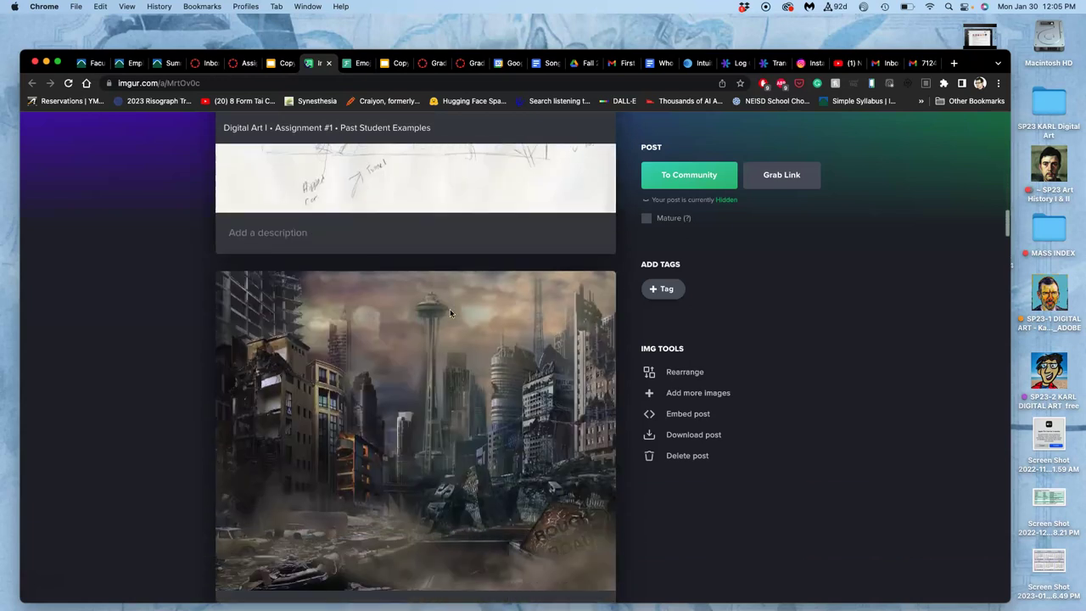
{"action": "scroll", "coordinate": [450, 313], "scroll_direction": "down", "scroll_amount": 15}
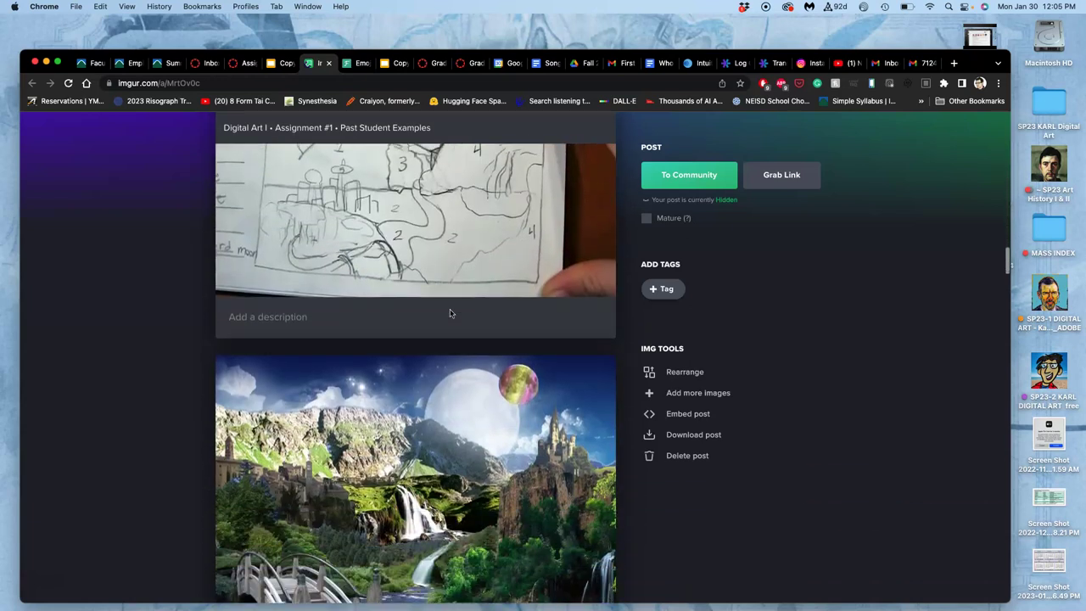
{"action": "scroll", "coordinate": [450, 313], "scroll_direction": "down", "scroll_amount": 15}
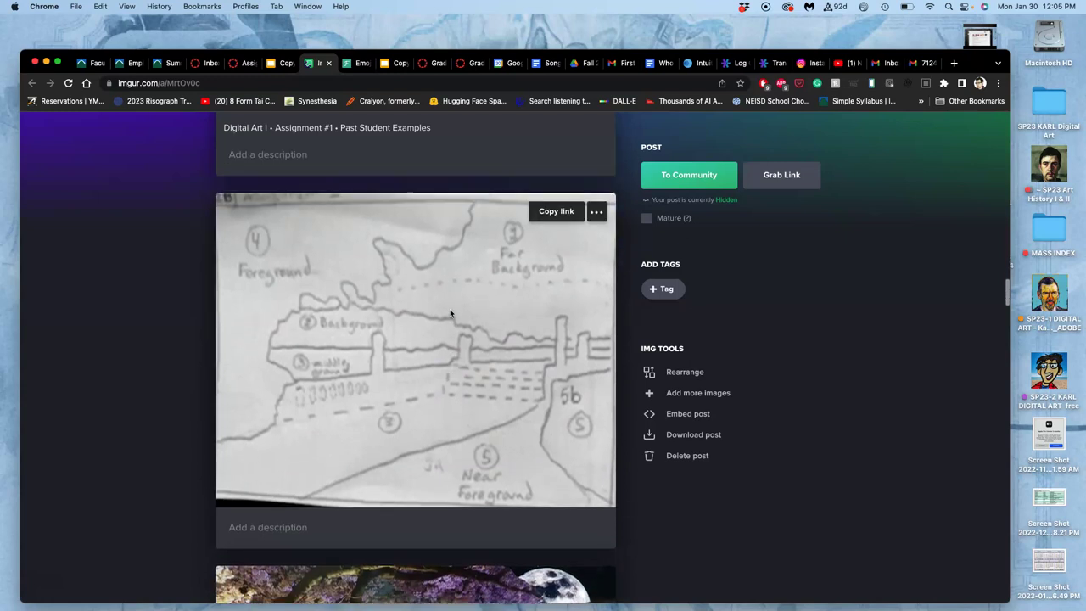
{"action": "scroll", "coordinate": [450, 313], "scroll_direction": "up", "scroll_amount": 15}
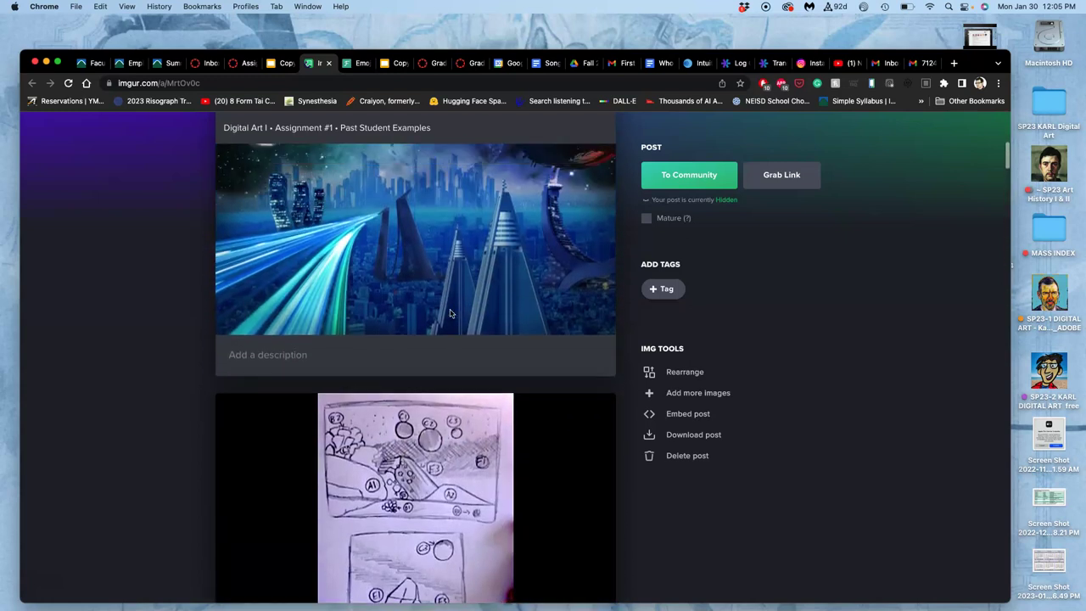
{"action": "scroll", "coordinate": [449, 313], "scroll_direction": "up", "scroll_amount": 10}
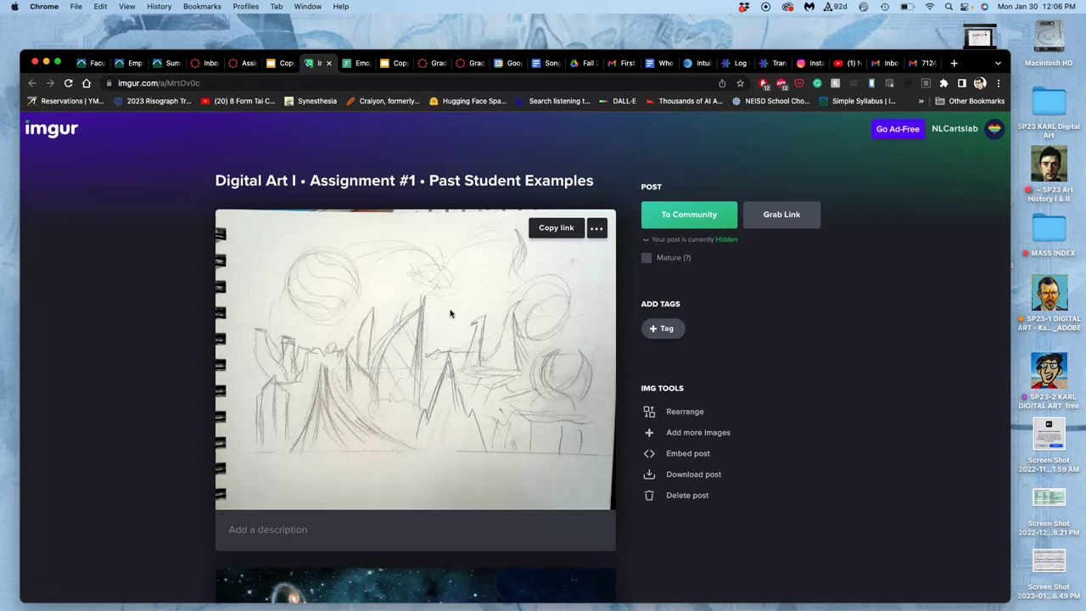
Browse the first student sketch-and-composite pairs in the Imgur album.
{"action": "scroll", "coordinate": [450, 313], "scroll_direction": "down", "scroll_amount": 5}
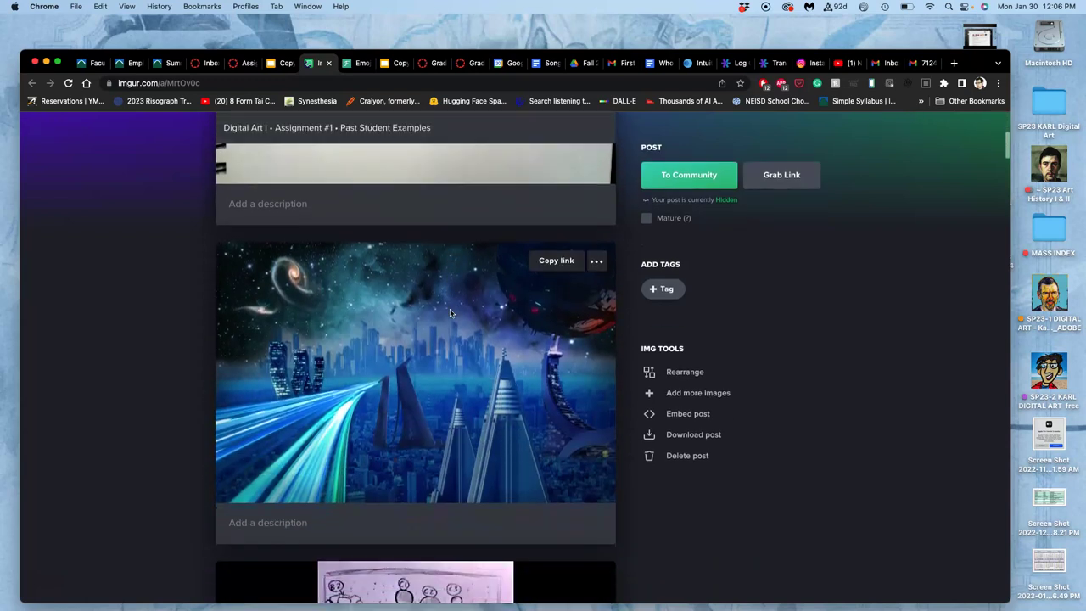
{"action": "left_click", "coordinate": [422, 328]}
{"action": "scroll", "coordinate": [371, 391], "scroll_direction": "down", "scroll_amount": 5}
{"action": "scroll", "coordinate": [370, 391], "scroll_direction": "down", "scroll_amount": 5}
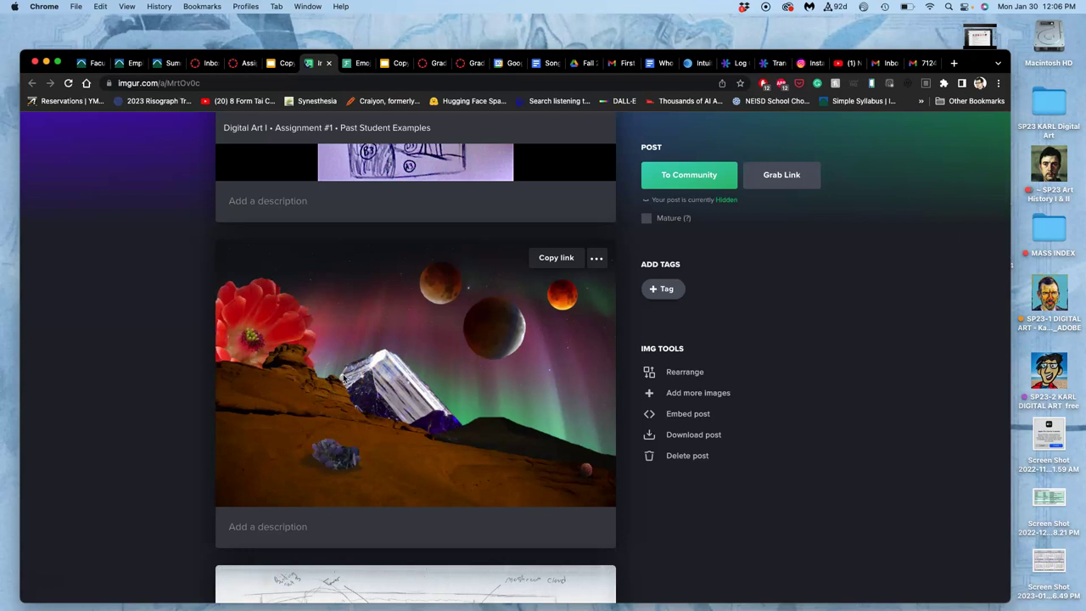
{"action": "scroll", "coordinate": [342, 378], "scroll_direction": "down", "scroll_amount": 10}
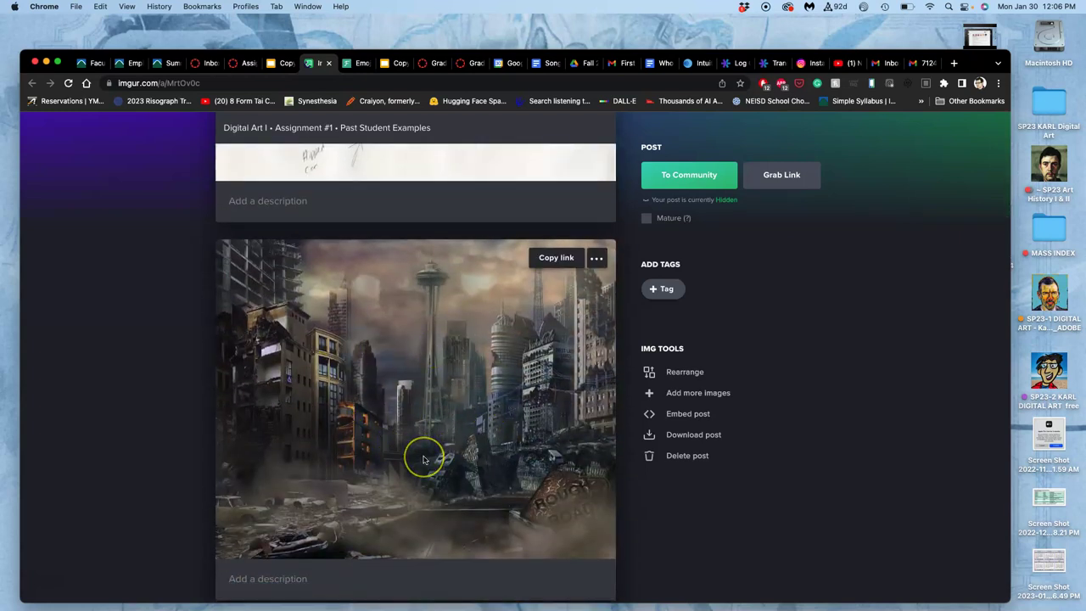
{"action": "scroll", "coordinate": [423, 460], "scroll_direction": "up", "scroll_amount": 10}
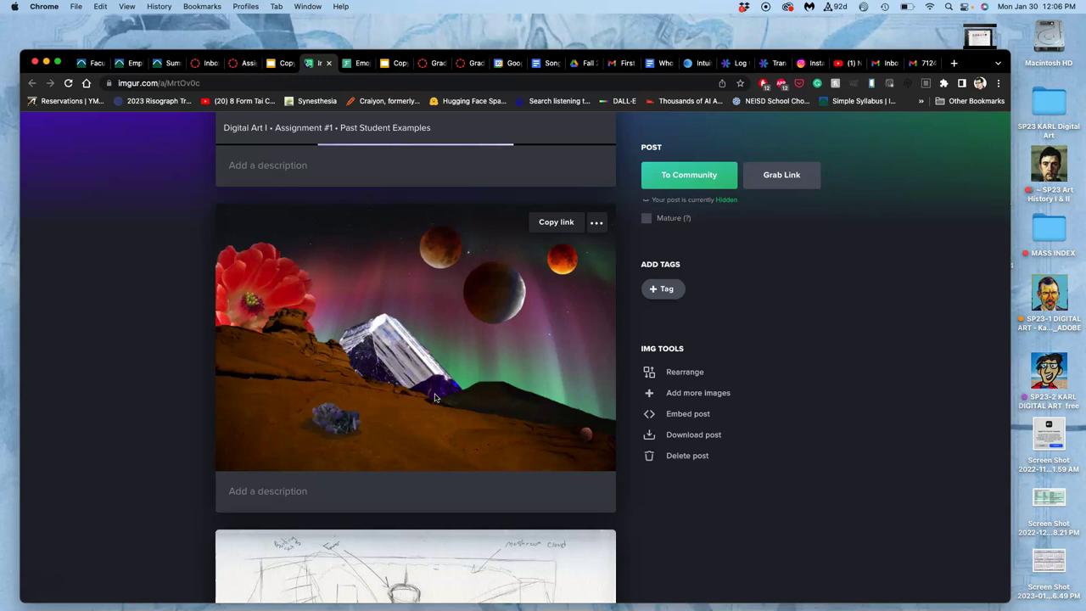
{"action": "scroll", "coordinate": [435, 397], "scroll_direction": "down", "scroll_amount": 10}
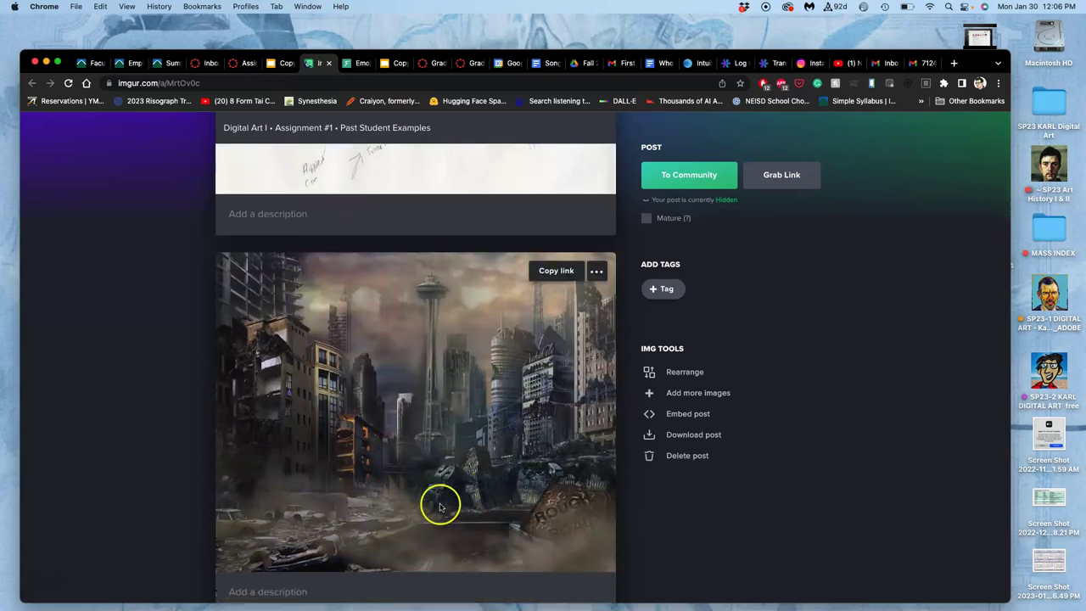
{"action": "scroll", "coordinate": [458, 491], "scroll_direction": "down", "scroll_amount": 1}
{"action": "scroll", "coordinate": [451, 493], "scroll_direction": "down", "scroll_amount": 15}
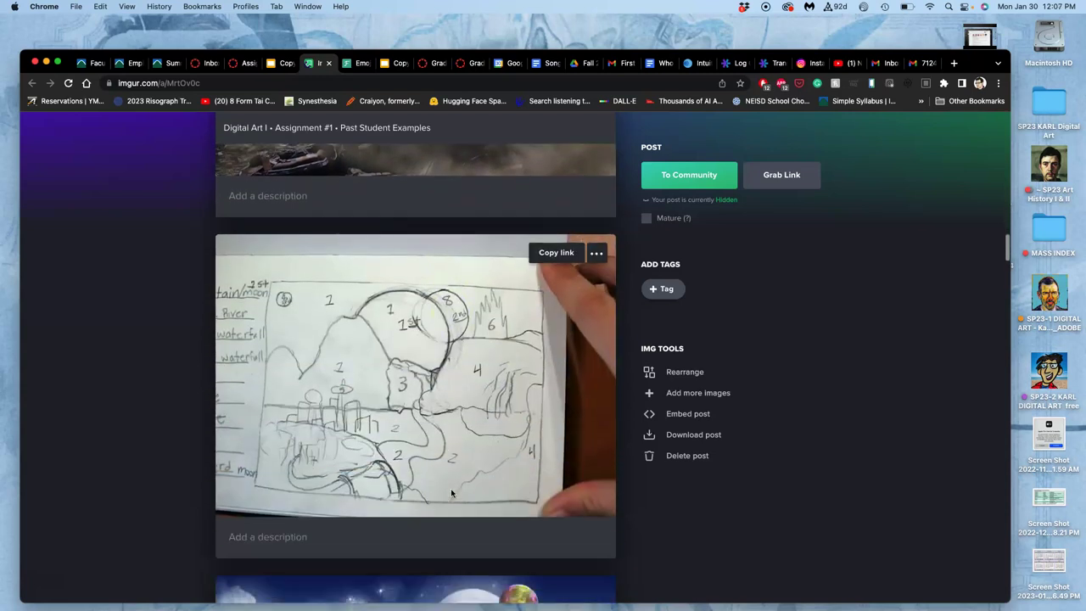
{"action": "scroll", "coordinate": [451, 493], "scroll_direction": "down", "scroll_amount": 2}
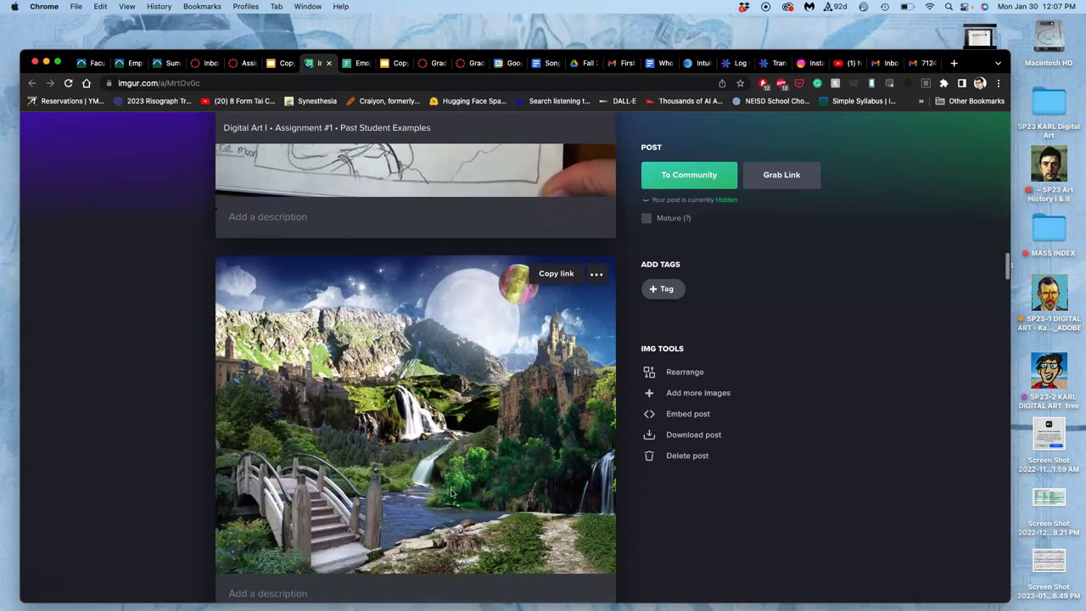
Continue through the remaining album examples, including the numbered layout sketch and purple cave scene.
{"action": "left_click", "coordinate": [440, 454]}
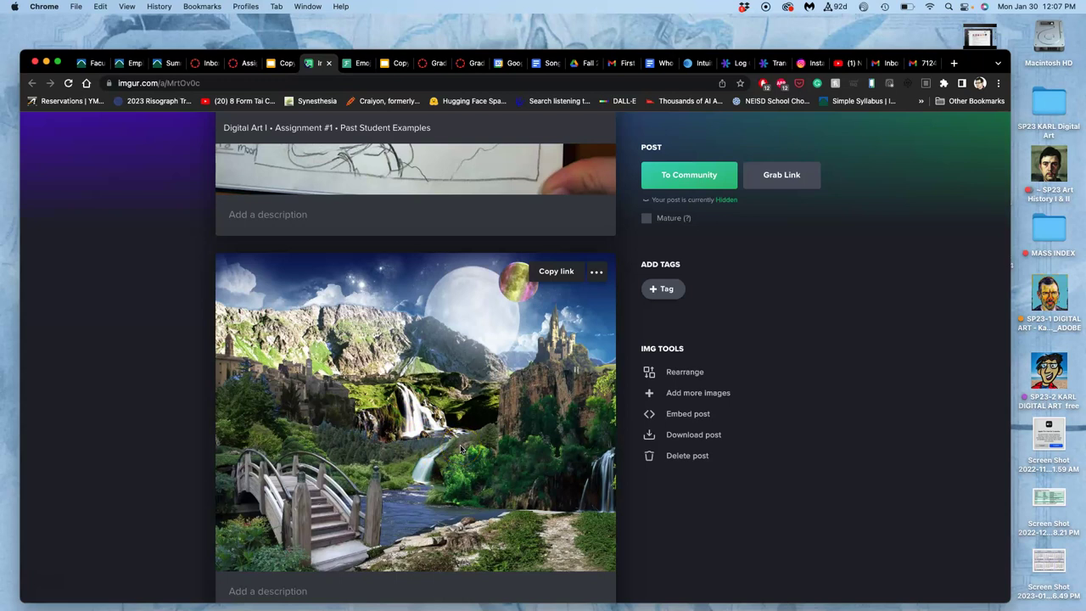
{"action": "scroll", "coordinate": [460, 448], "scroll_direction": "down", "scroll_amount": 10}
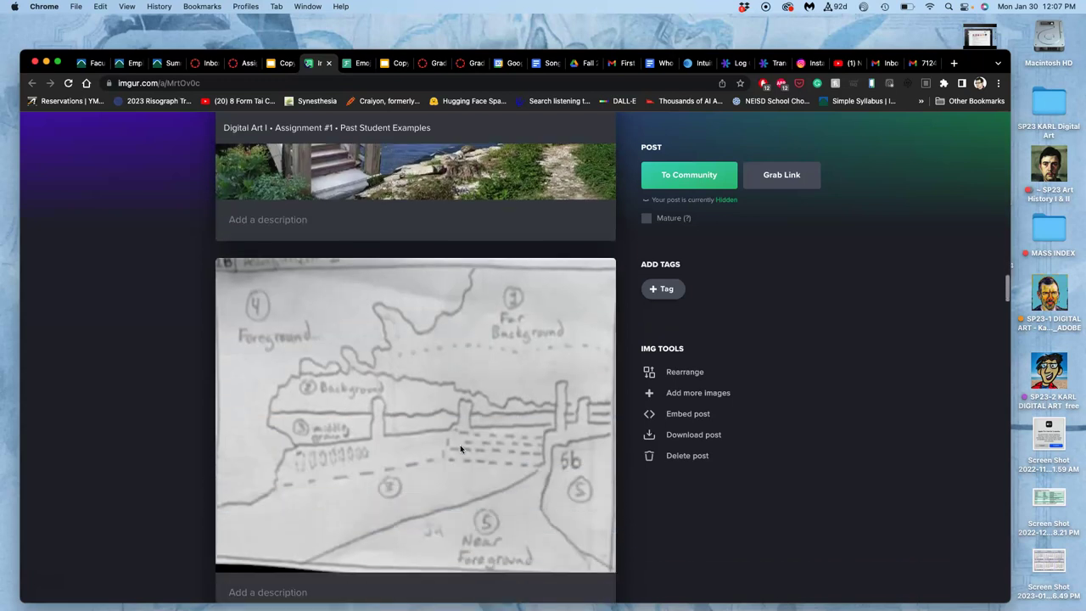
{"action": "scroll", "coordinate": [460, 448], "scroll_direction": "down", "scroll_amount": 5}
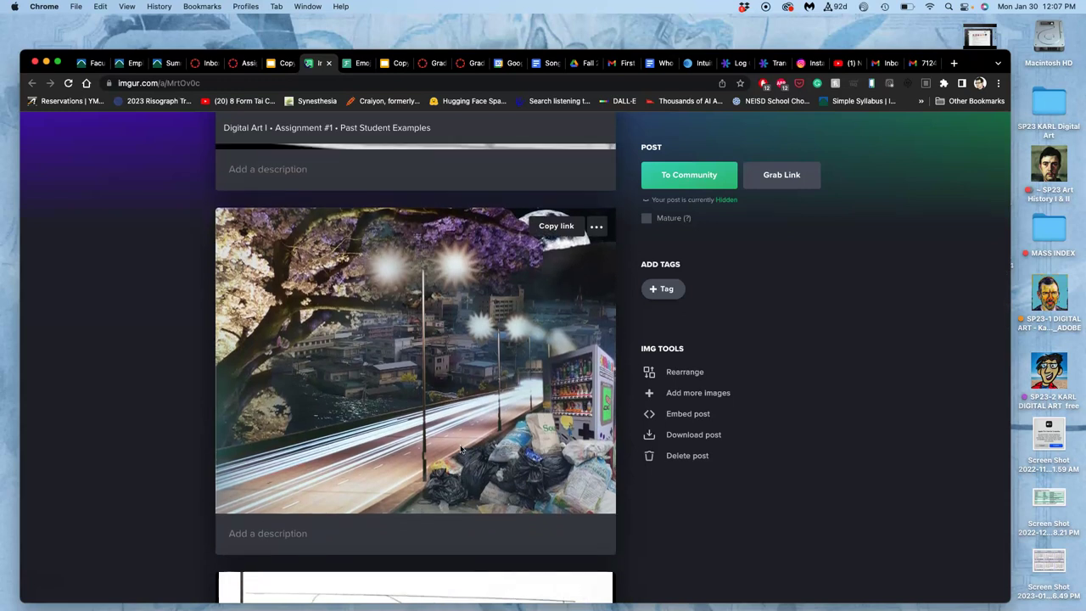
{"action": "scroll", "coordinate": [461, 448], "scroll_direction": "down", "scroll_amount": 10}
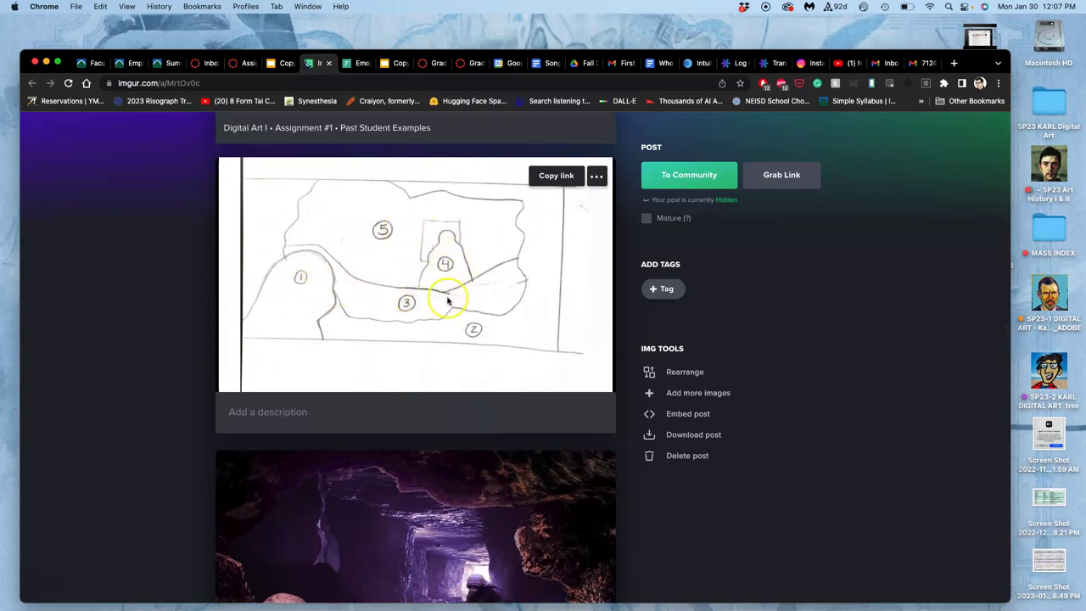
{"action": "scroll", "coordinate": [442, 296], "scroll_direction": "down", "scroll_amount": 3}
{"action": "scroll", "coordinate": [442, 296], "scroll_direction": "down", "scroll_amount": 1}
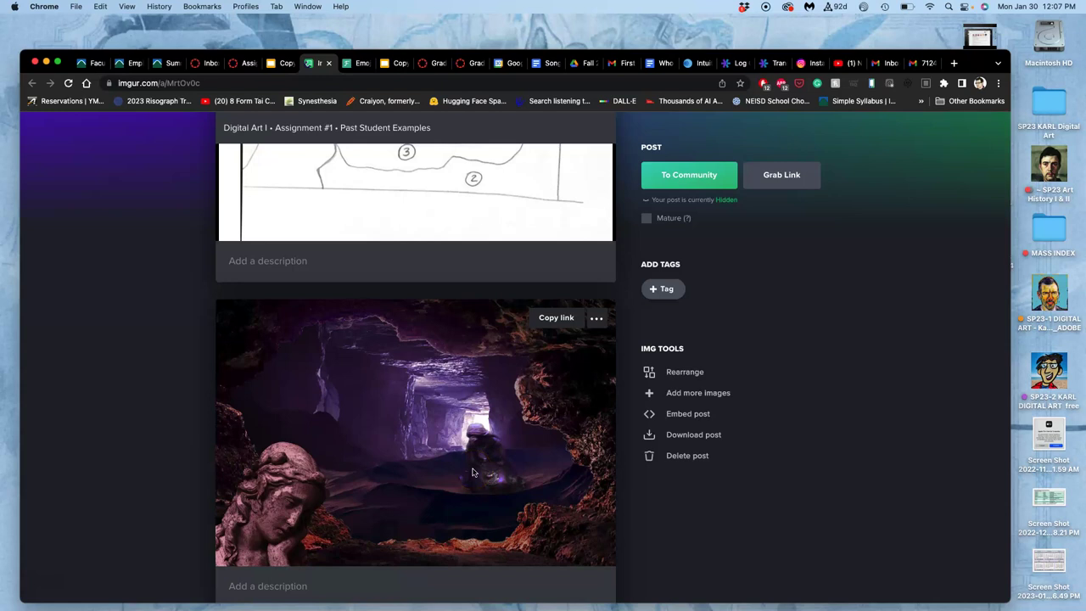
{"action": "scroll", "coordinate": [473, 472], "scroll_direction": "down", "scroll_amount": 15}
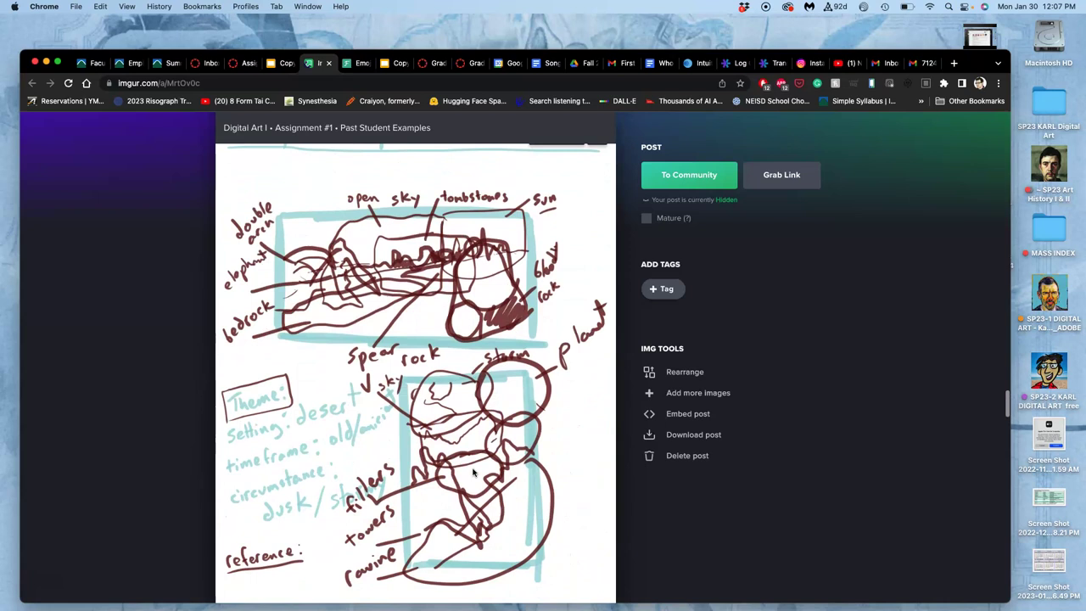
{"action": "scroll", "coordinate": [474, 473], "scroll_direction": "down", "scroll_amount": 20}
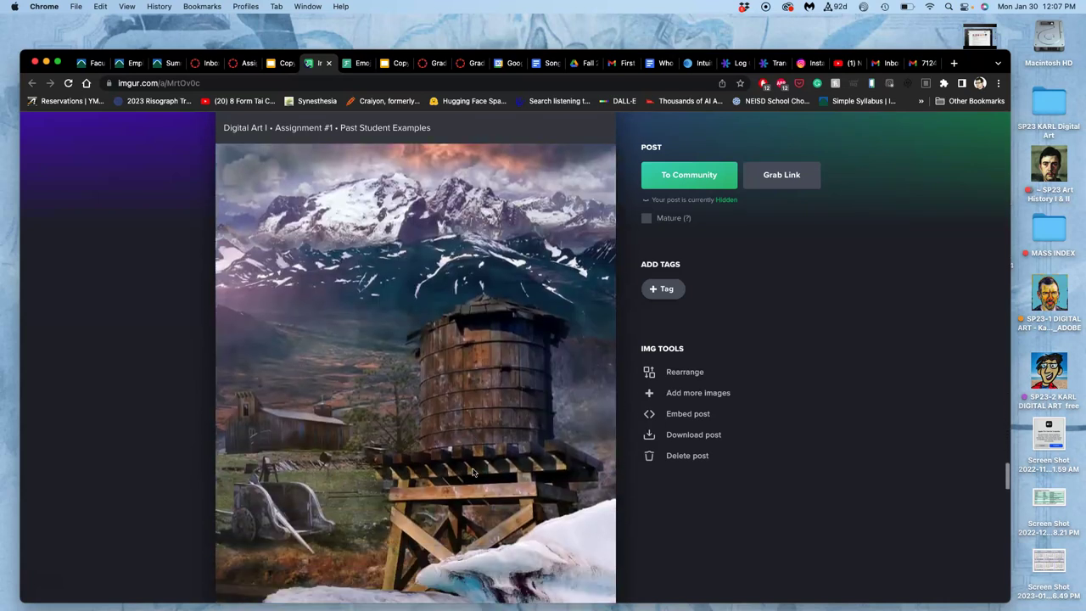
{"action": "scroll", "coordinate": [473, 473], "scroll_direction": "down", "scroll_amount": 10}
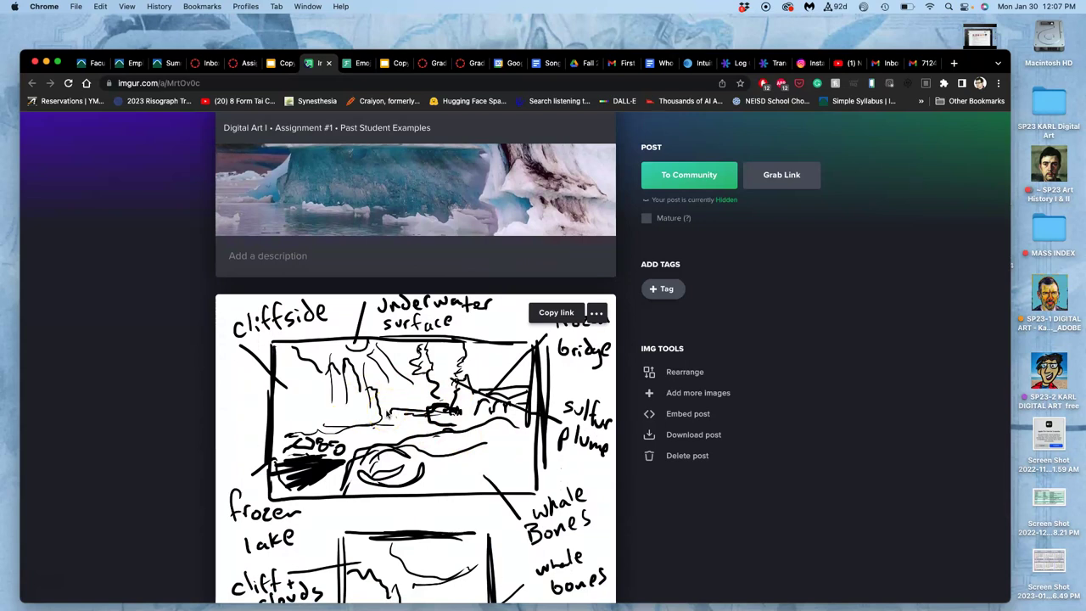
{"action": "scroll", "coordinate": [386, 413], "scroll_direction": "down", "scroll_amount": 5}
{"action": "scroll", "coordinate": [386, 413], "scroll_direction": "down", "scroll_amount": 3}
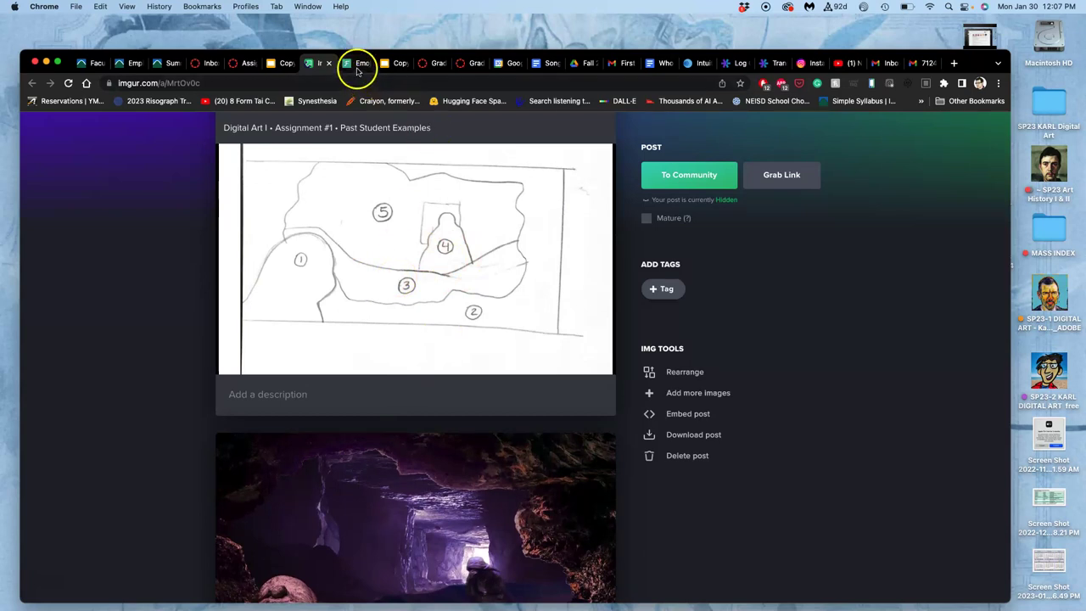
Return to the Canvas course tab and move on to the Assignment #1 page.
{"action": "left_click", "coordinate": [243, 63]}
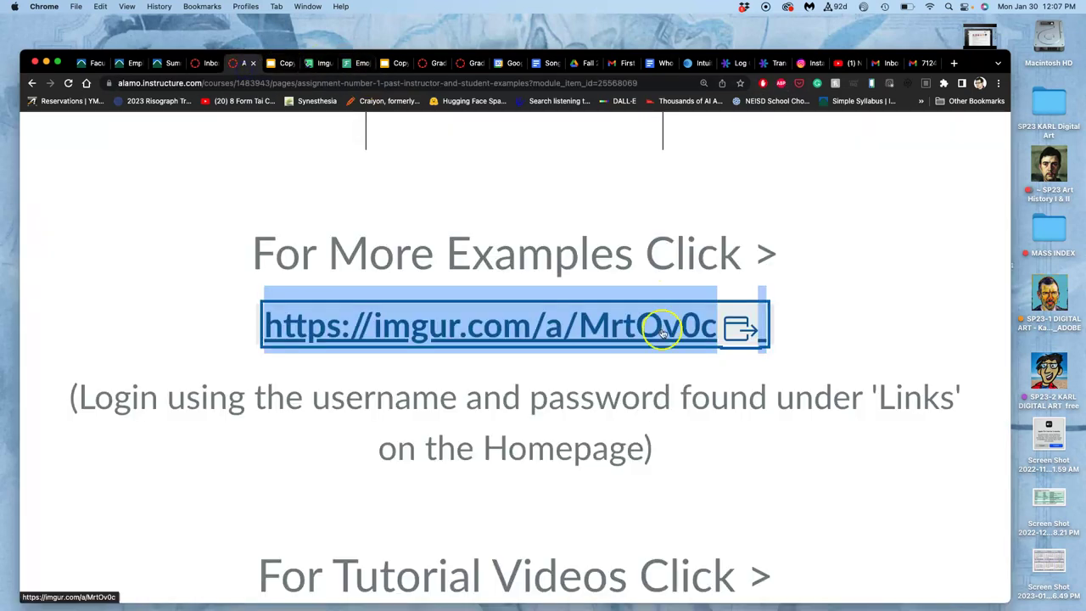
{"action": "scroll", "coordinate": [658, 332], "scroll_direction": "down", "scroll_amount": 5}
{"action": "scroll", "coordinate": [755, 433], "scroll_direction": "down", "scroll_amount": 3}
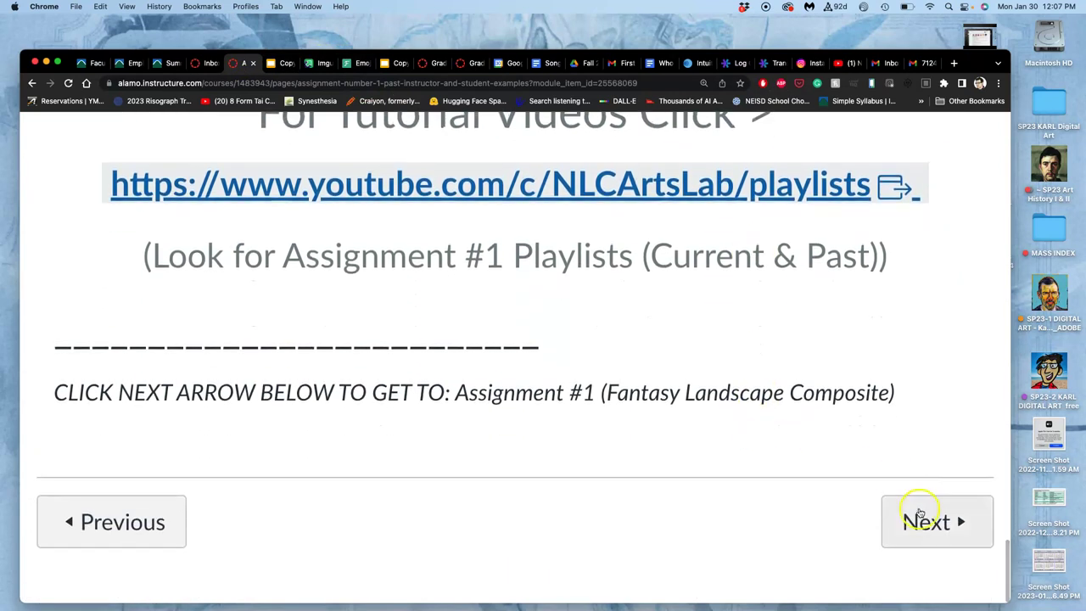
{"action": "left_click", "coordinate": [904, 520]}
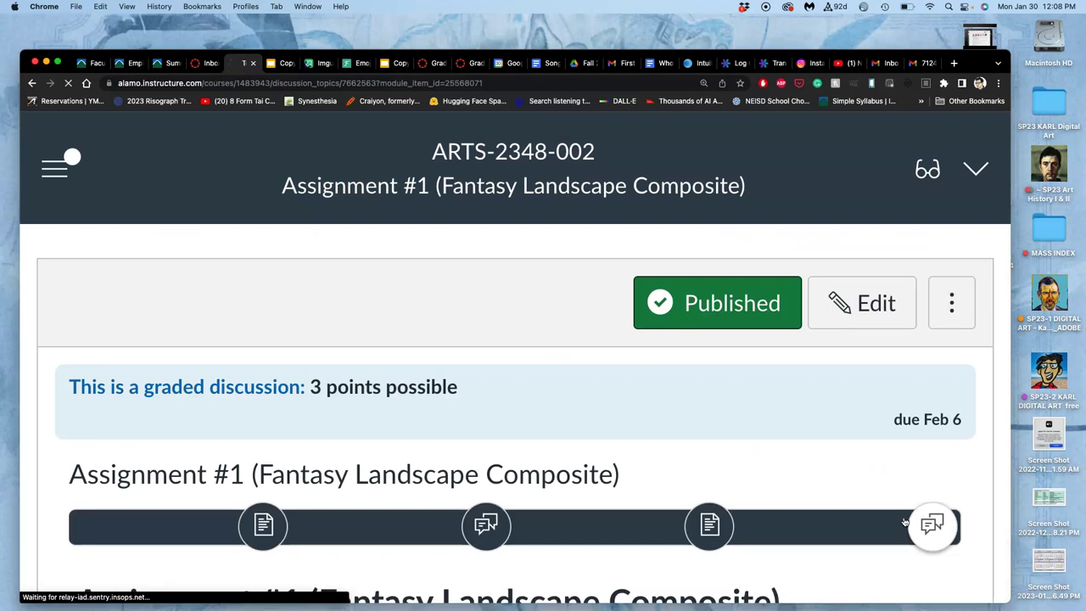
Read the Fantasy Landscape Composite description and open its Pixabay reference-image link.
{"action": "scroll", "coordinate": [776, 432], "scroll_direction": "down", "scroll_amount": 5}
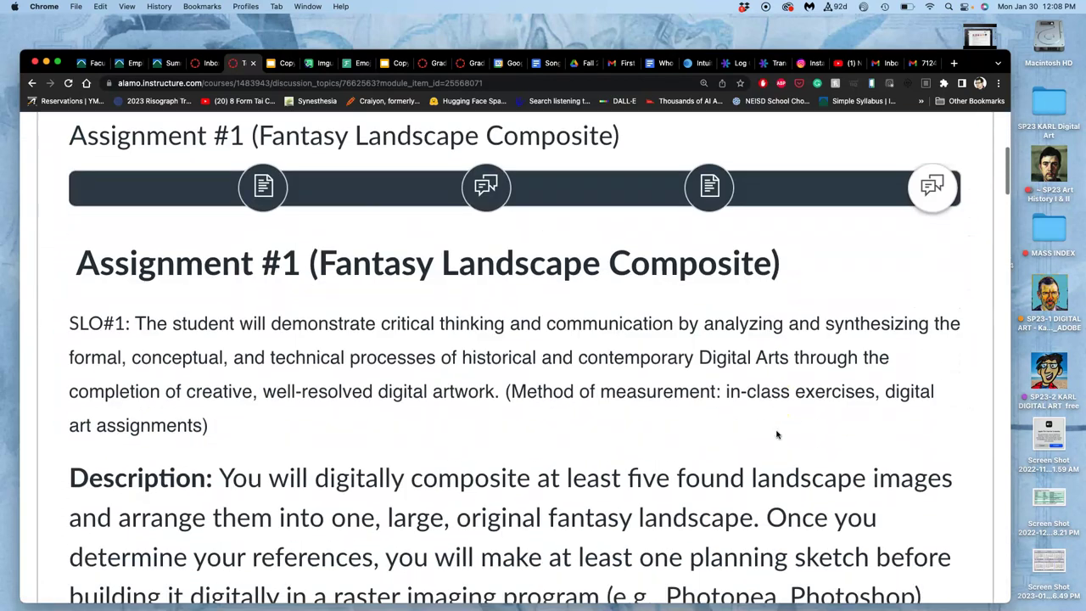
{"action": "scroll", "coordinate": [777, 432], "scroll_direction": "down", "scroll_amount": 2}
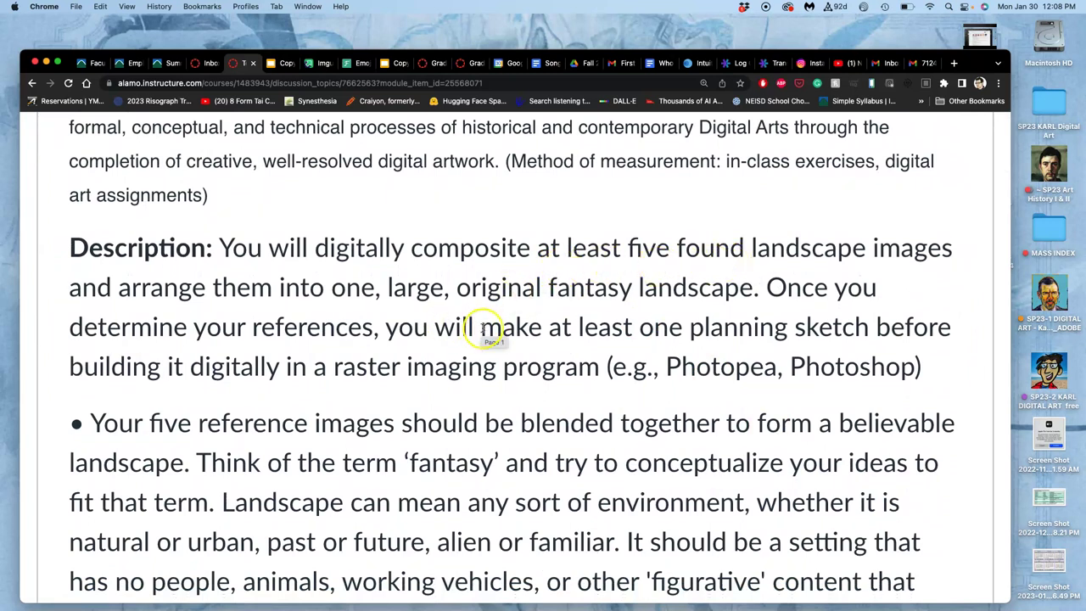
{"action": "scroll", "coordinate": [495, 329], "scroll_direction": "down", "scroll_amount": 15}
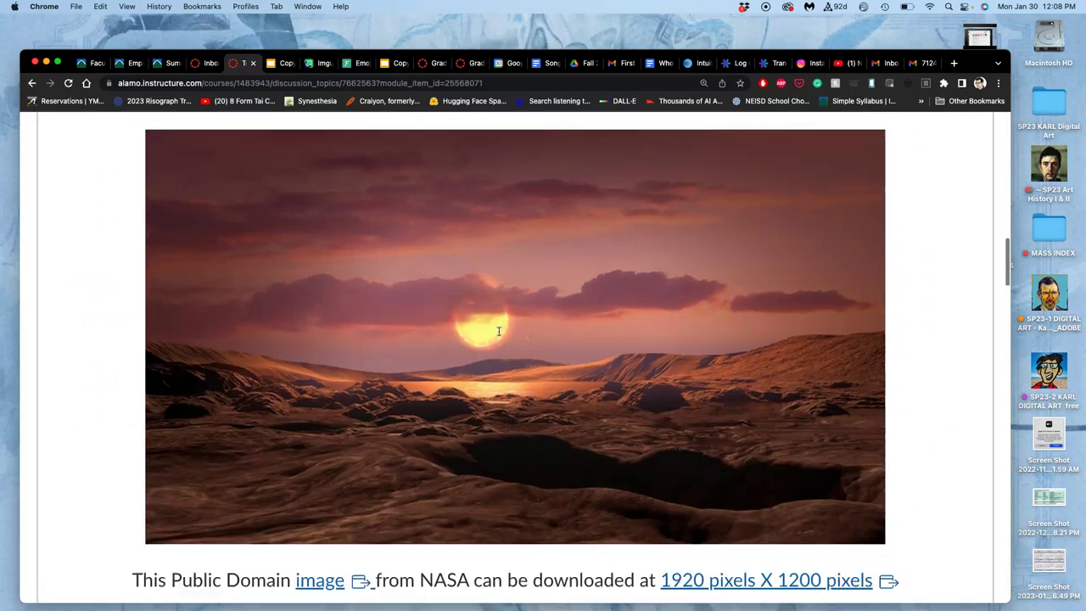
{"action": "scroll", "coordinate": [499, 331], "scroll_direction": "down", "scroll_amount": 5}
{"action": "scroll", "coordinate": [499, 331], "scroll_direction": "up", "scroll_amount": 7}
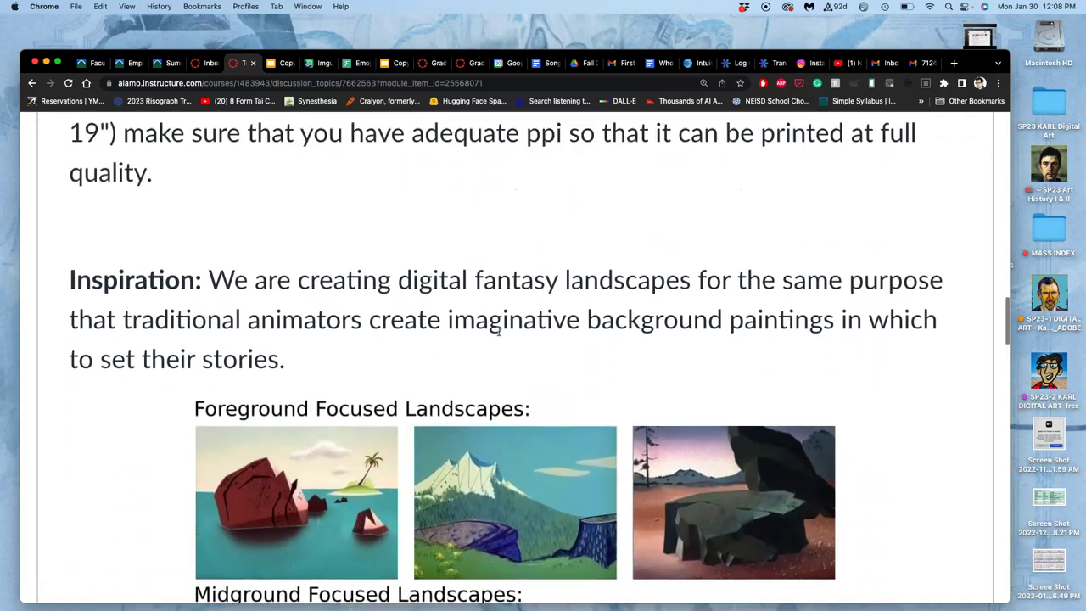
{"action": "scroll", "coordinate": [499, 331], "scroll_direction": "up", "scroll_amount": 6}
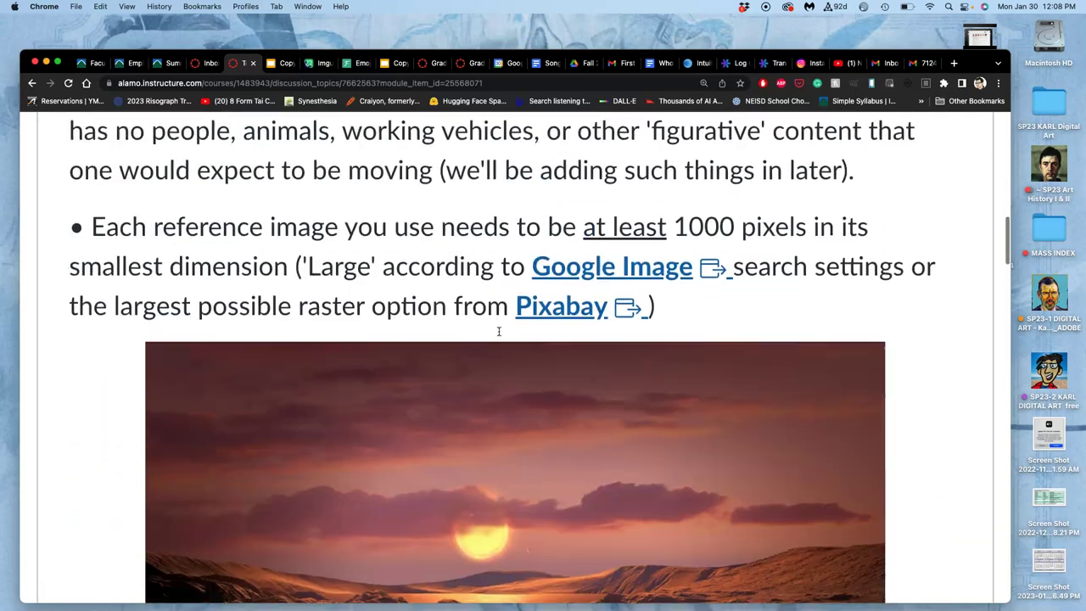
{"action": "scroll", "coordinate": [499, 331], "scroll_direction": "down", "scroll_amount": 1}
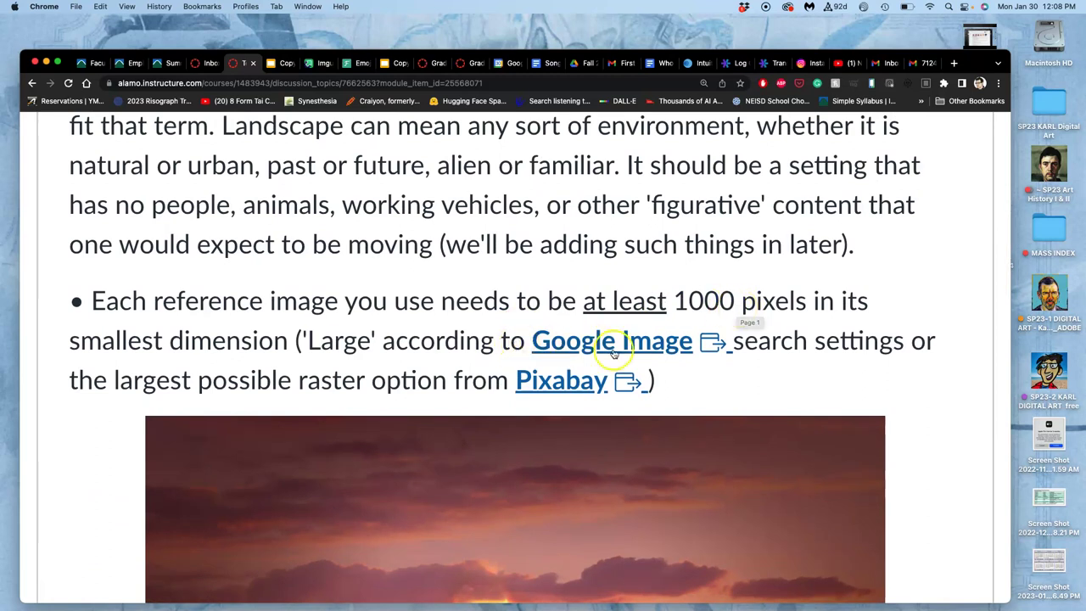
{"action": "left_click", "coordinate": [553, 386]}
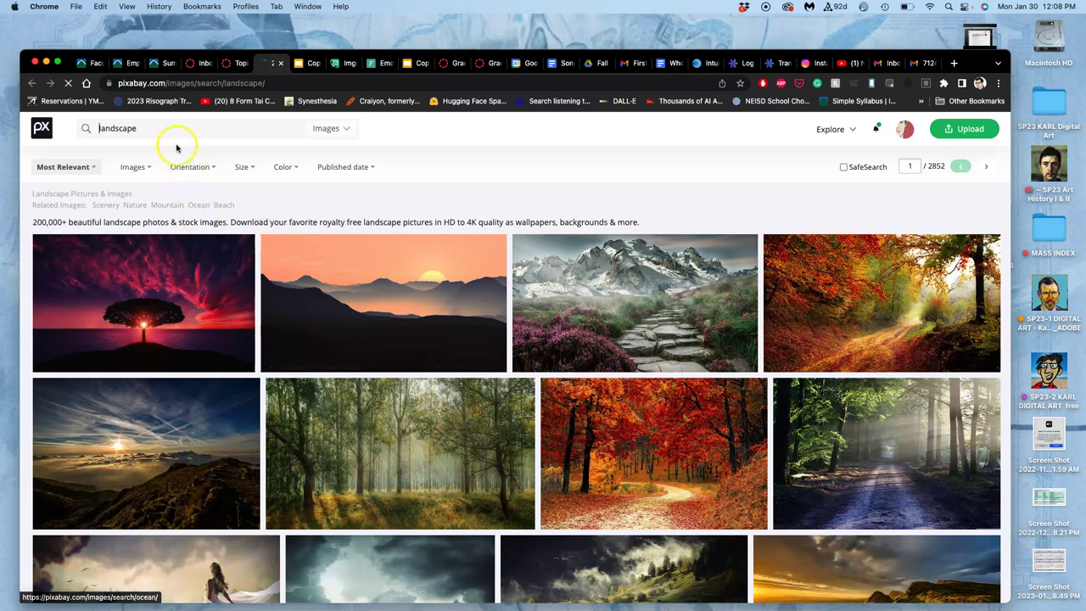
Select the search term 'landscape' in Pixabay's search box to replace it.
{"action": "left_click_drag", "start_coordinate": [148, 125], "coordinate": [102, 126]}
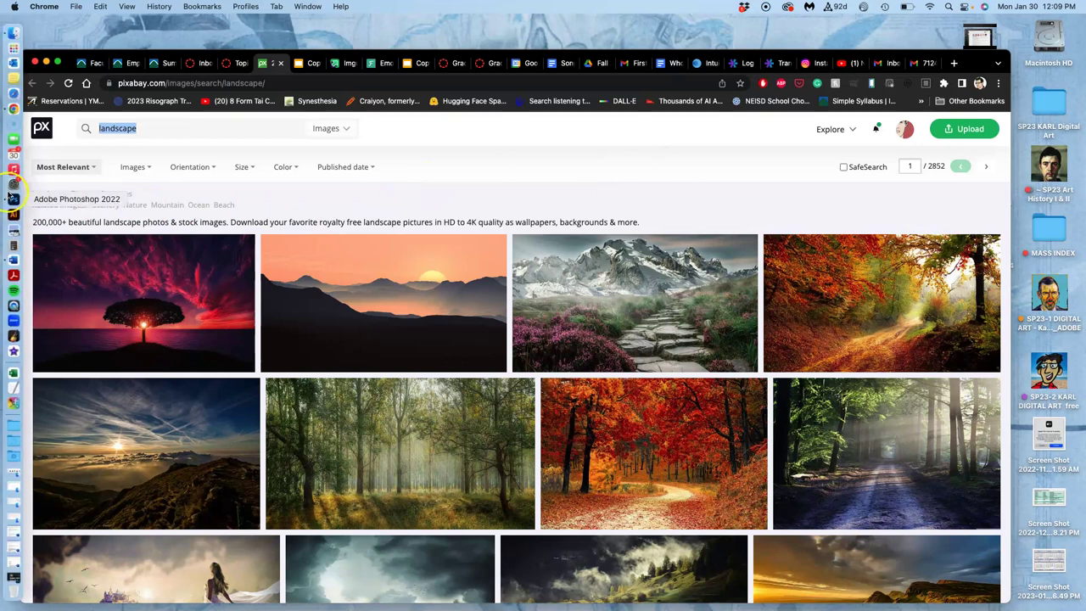
Create a new 8 x 10 in, 350 ppi document, choose the Brush tool, and add Group 1.
{"action": "left_click", "coordinate": [13, 199]}
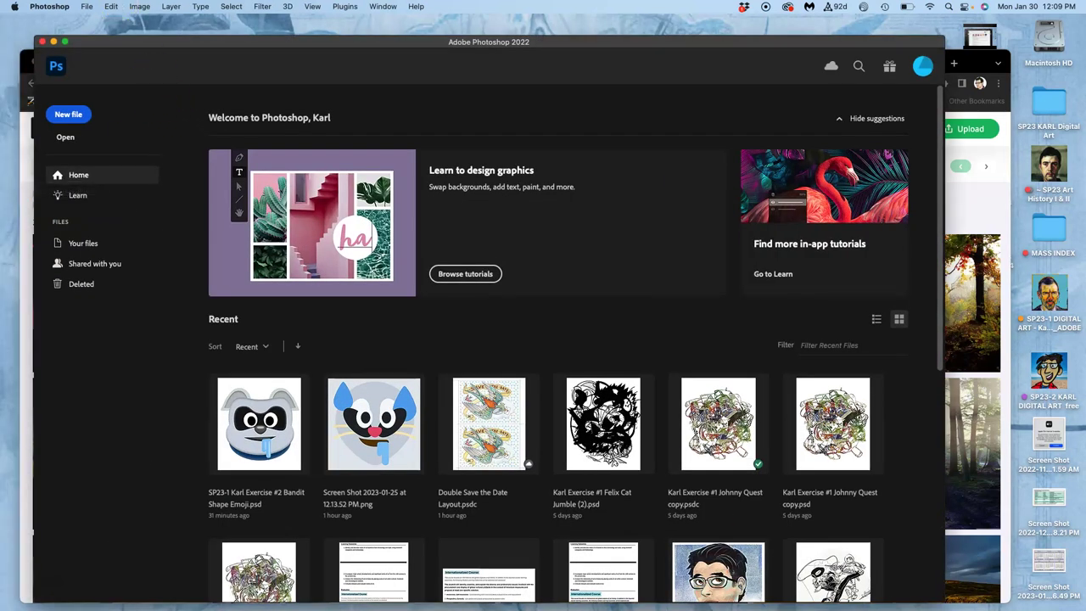
{"action": "left_click", "coordinate": [87, 6]}
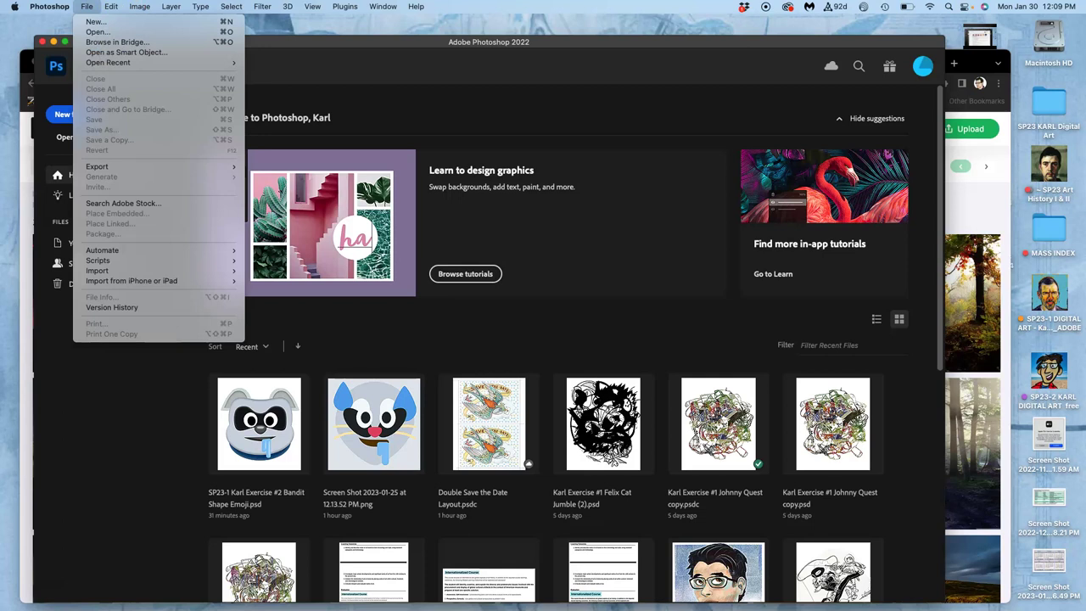
{"action": "left_click", "coordinate": [96, 25]}
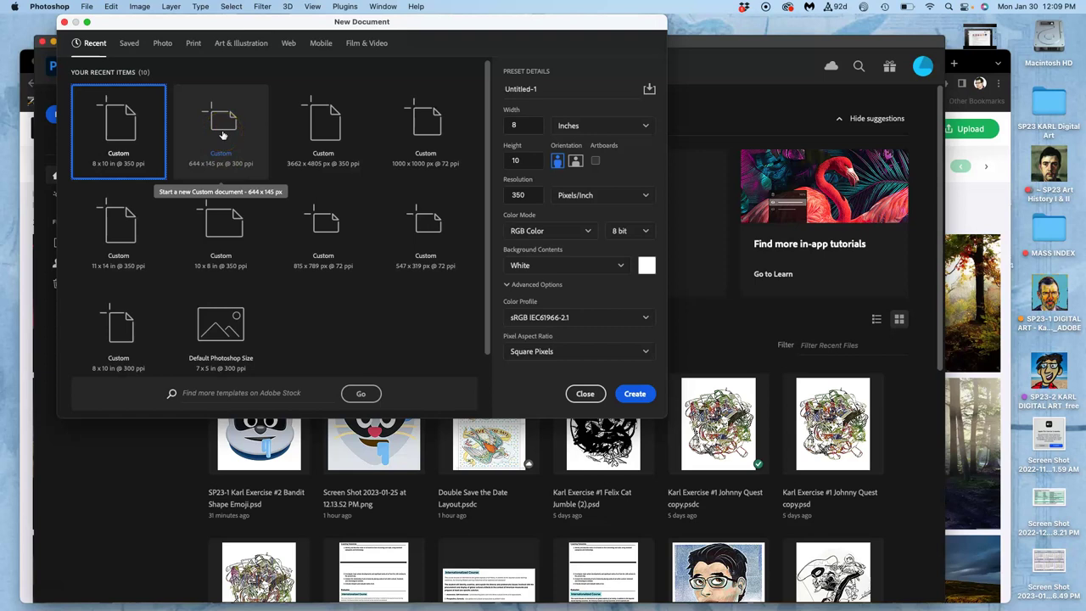
{"action": "left_click", "coordinate": [636, 395]}
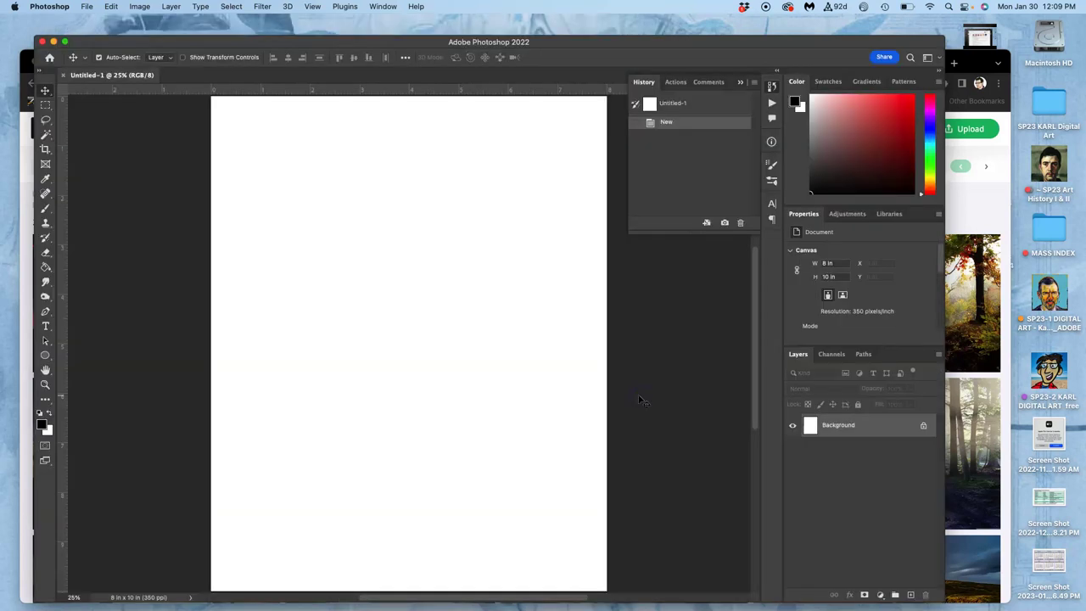
{"action": "left_click", "coordinate": [46, 207]}
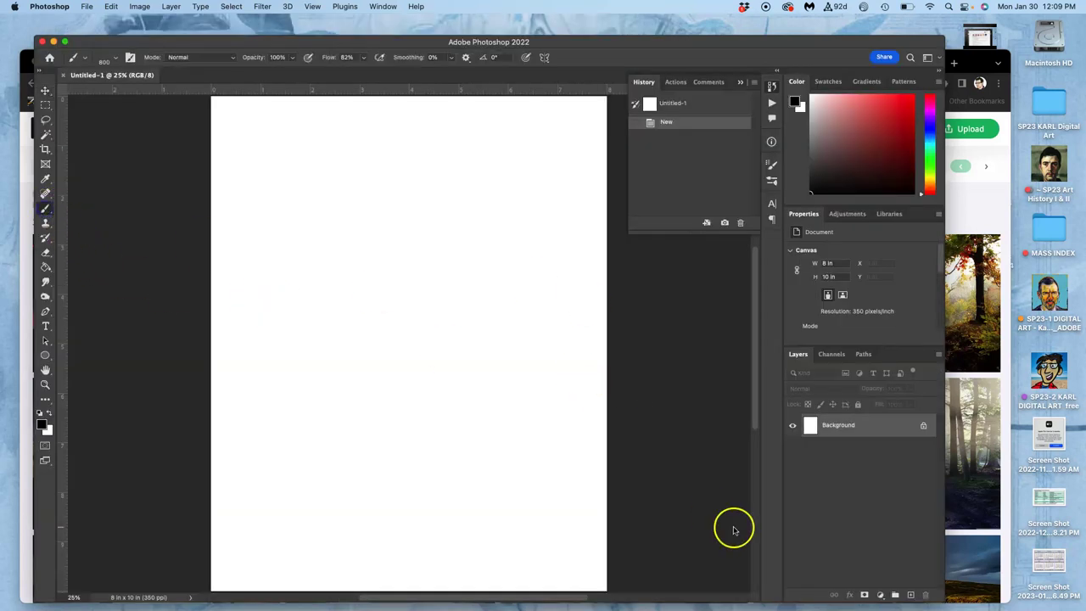
{"action": "left_click", "coordinate": [896, 595]}
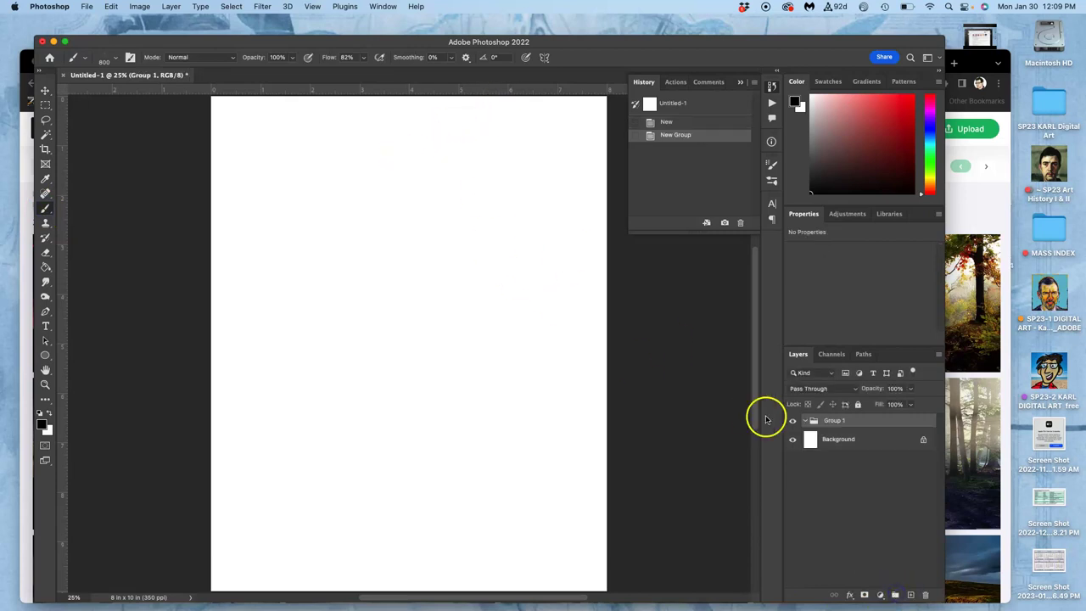
Add an empty Layer 1 inside Group 1 and undo a test brush stroke.
{"action": "left_click", "coordinate": [911, 595]}
{"action": "left_click_drag", "start_coordinate": [819, 433], "coordinate": [572, 354]}
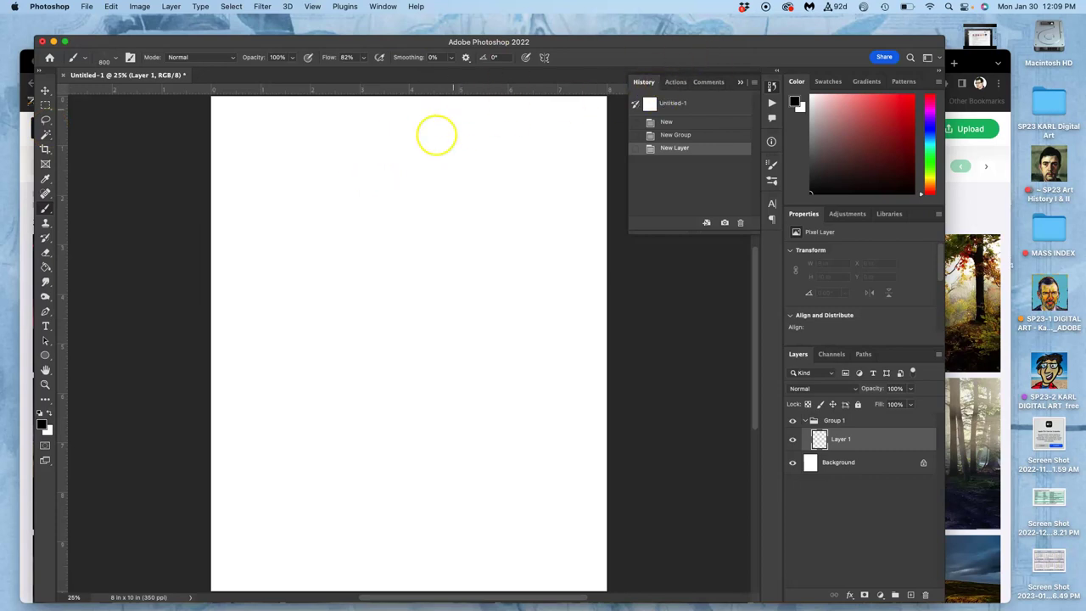
{"action": "left_click_drag", "start_coordinate": [313, 210], "coordinate": [347, 228]}
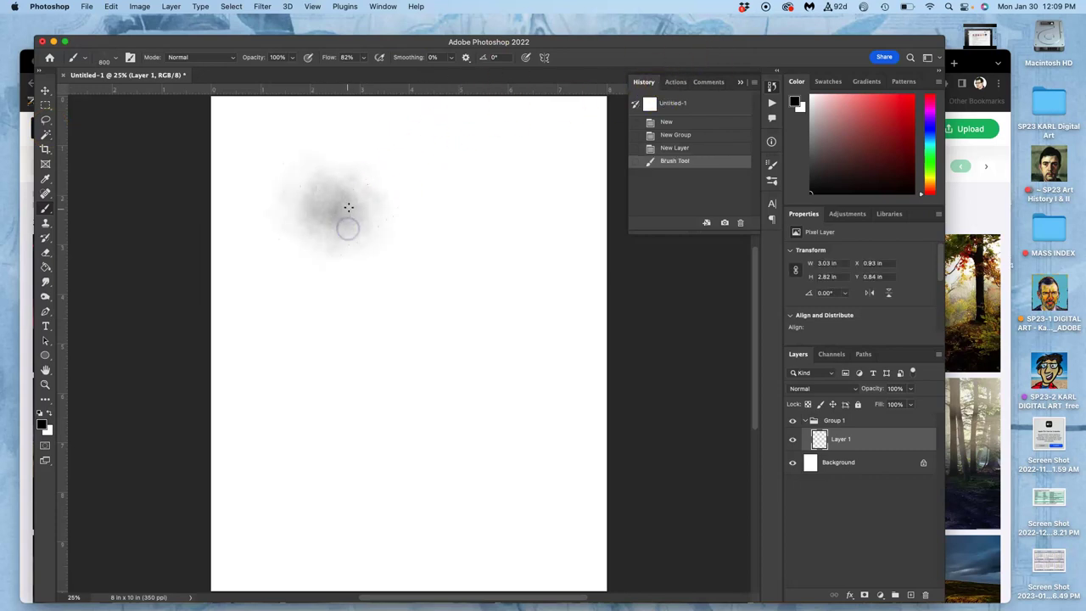
{"action": "key", "text": "super+z"}
Set the brush size to 23 px in the Brush Preset picker.
{"action": "left_click", "coordinate": [115, 57]}
{"action": "left_click", "coordinate": [109, 87]}
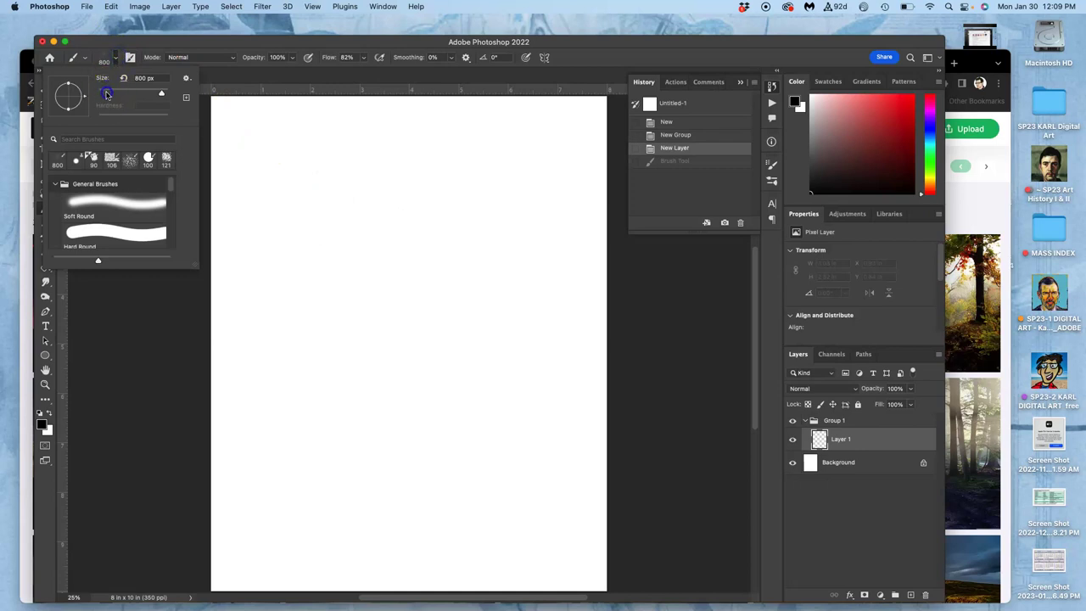
{"action": "left_click", "coordinate": [174, 179]}
{"action": "left_click_drag", "start_coordinate": [170, 182], "coordinate": [173, 206]}
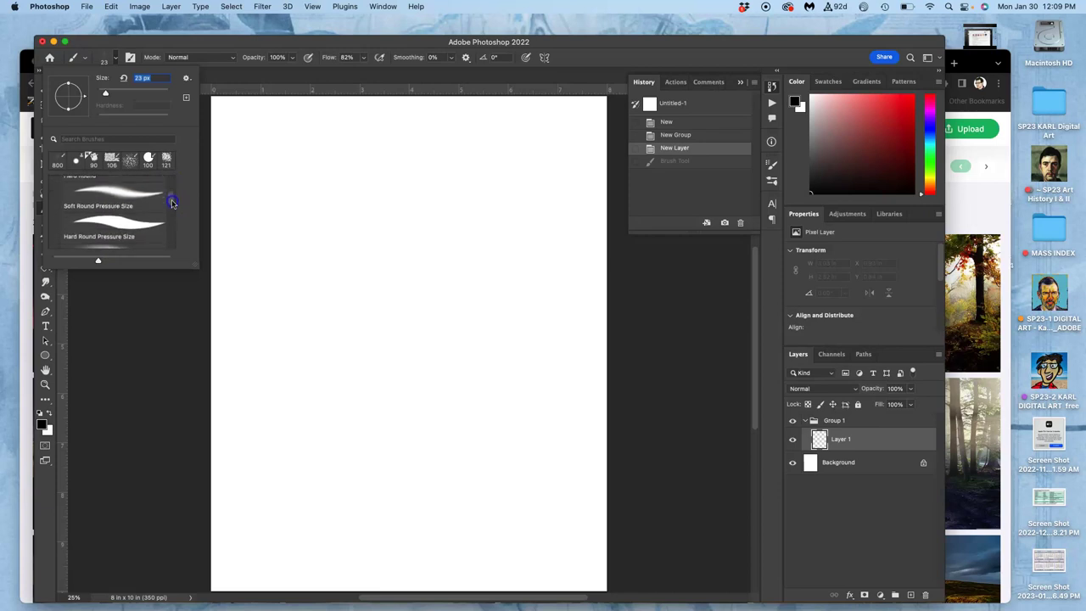
Pick the Hard Round Pressure Size brush and draw a tall rectangle frame.
{"action": "left_click", "coordinate": [136, 225]}
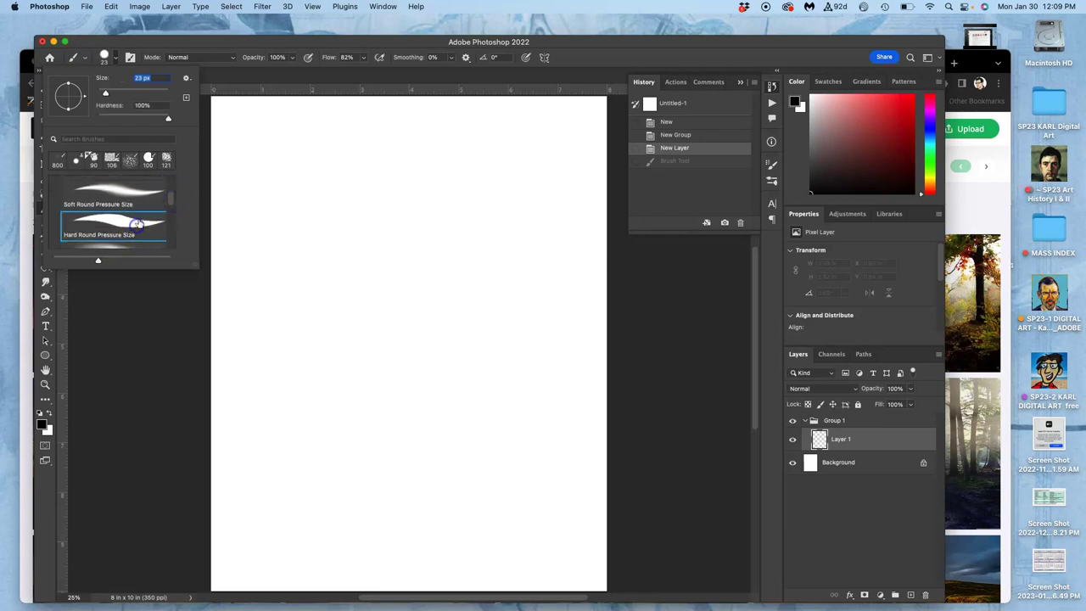
{"action": "left_click", "coordinate": [247, 138]}
{"action": "left_click_drag", "start_coordinate": [247, 135], "coordinate": [236, 356]}
{"action": "mouse_move", "coordinate": [248, 132]}
{"action": "left_mouse_down"}
{"action": "mouse_move", "coordinate": [383, 134]}
{"action": "mouse_move", "coordinate": [377, 350]}
{"action": "left_mouse_up"}
{"action": "mouse_move", "coordinate": [237, 354]}
{"action": "left_mouse_down"}
{"action": "mouse_move", "coordinate": [371, 364]}
{"action": "mouse_move", "coordinate": [374, 349]}
{"action": "left_mouse_up"}
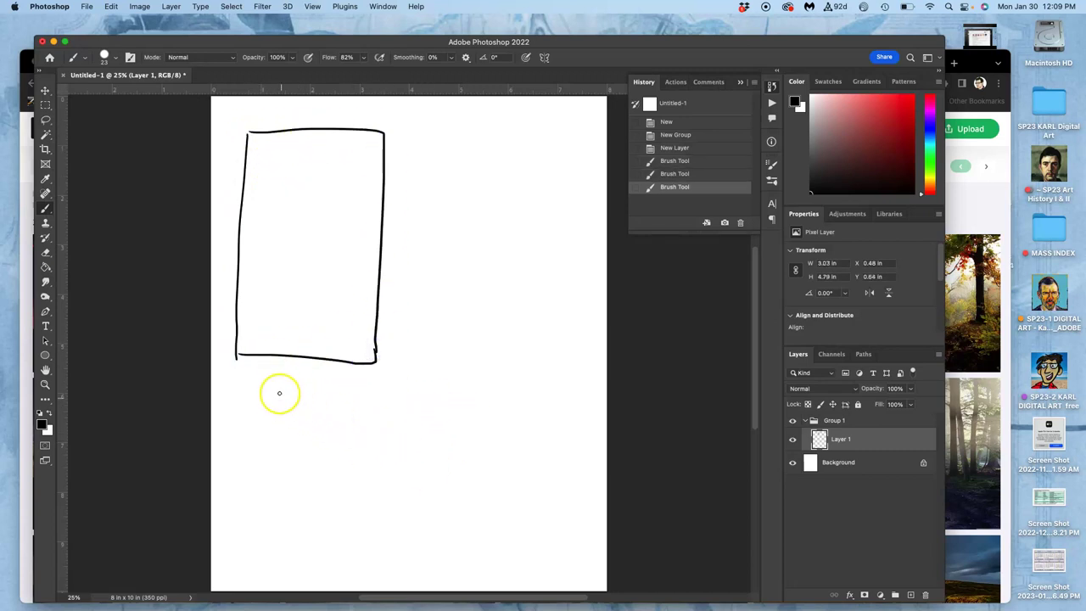
Draw a wide frame below it and handwrite 'Candyland' at the top right.
{"action": "mouse_move", "coordinate": [279, 384]}
{"action": "left_mouse_down"}
{"action": "mouse_move", "coordinate": [276, 540]}
{"action": "mouse_move", "coordinate": [496, 541]}
{"action": "left_mouse_up"}
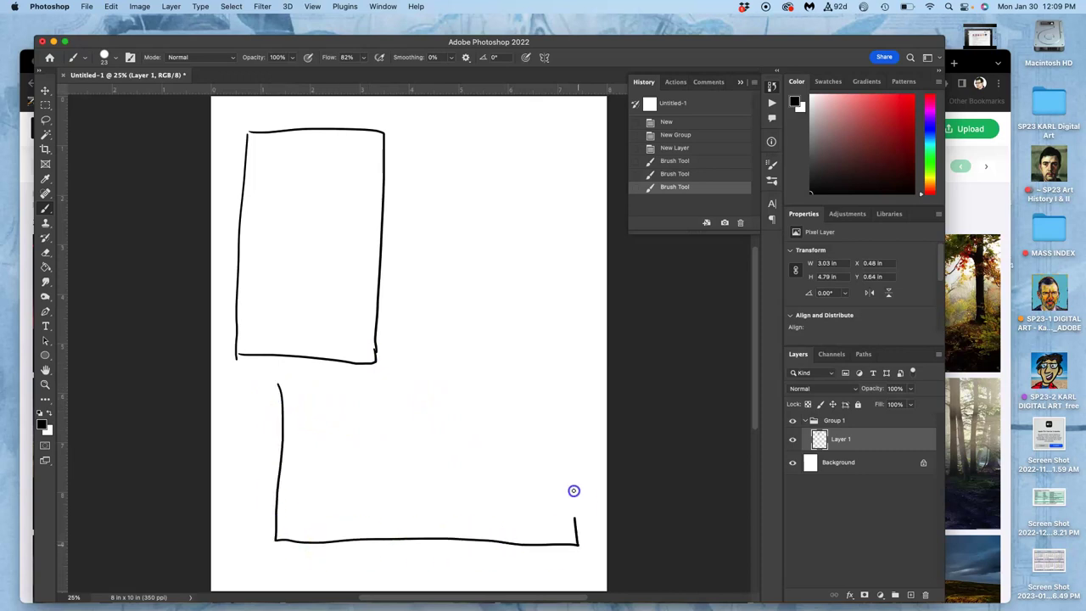
{"action": "mouse_move", "coordinate": [573, 490]}
{"action": "left_mouse_down"}
{"action": "mouse_move", "coordinate": [571, 375]}
{"action": "mouse_move", "coordinate": [356, 378]}
{"action": "mouse_move", "coordinate": [570, 374]}
{"action": "left_mouse_up"}
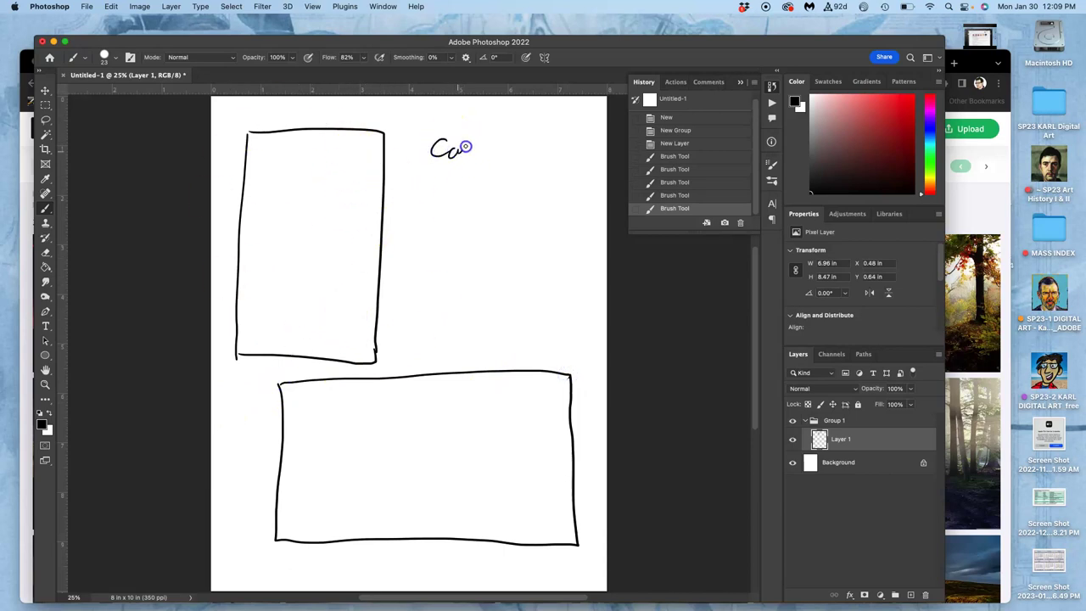
{"action": "left_click_drag", "start_coordinate": [486, 142], "coordinate": [489, 165]}
{"action": "mouse_move", "coordinate": [507, 126]}
{"action": "left_mouse_down"}
{"action": "mouse_move", "coordinate": [511, 142]}
{"action": "mouse_move", "coordinate": [552, 116]}
{"action": "left_mouse_up"}
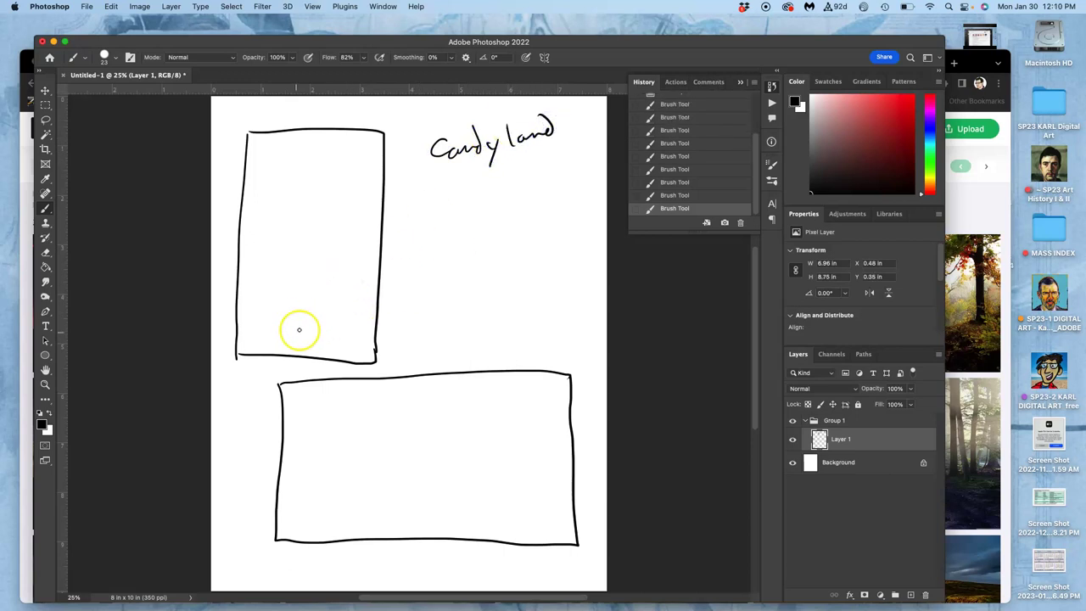
Show the Canvas page's Foreground, Midground and Background Focused Landscapes examples, zoomed out, with Chrome moved aside.
{"action": "left_click", "coordinate": [987, 212]}
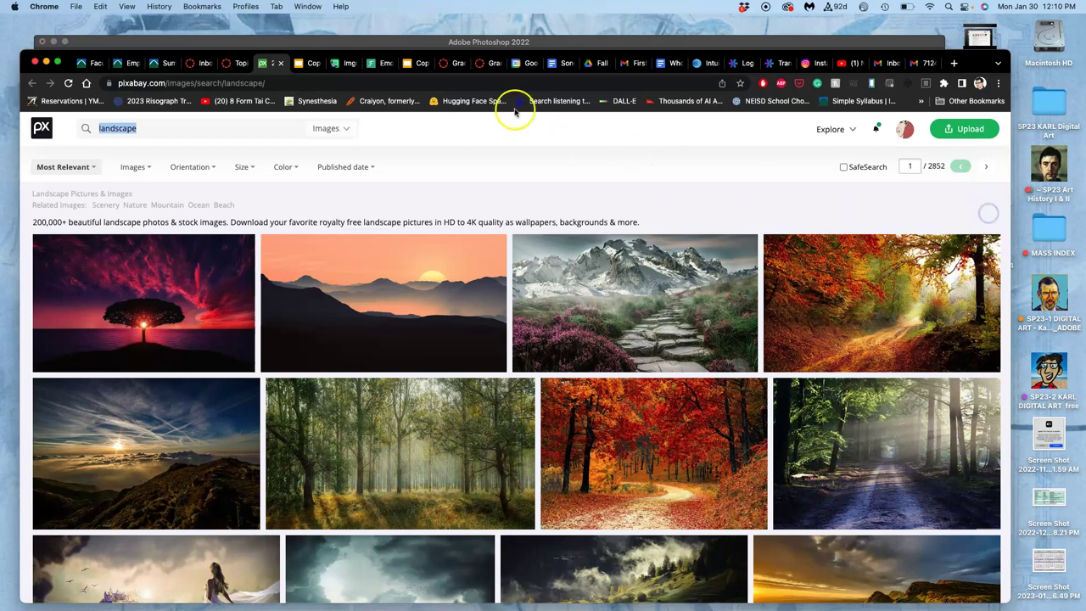
{"action": "left_click", "coordinate": [244, 62]}
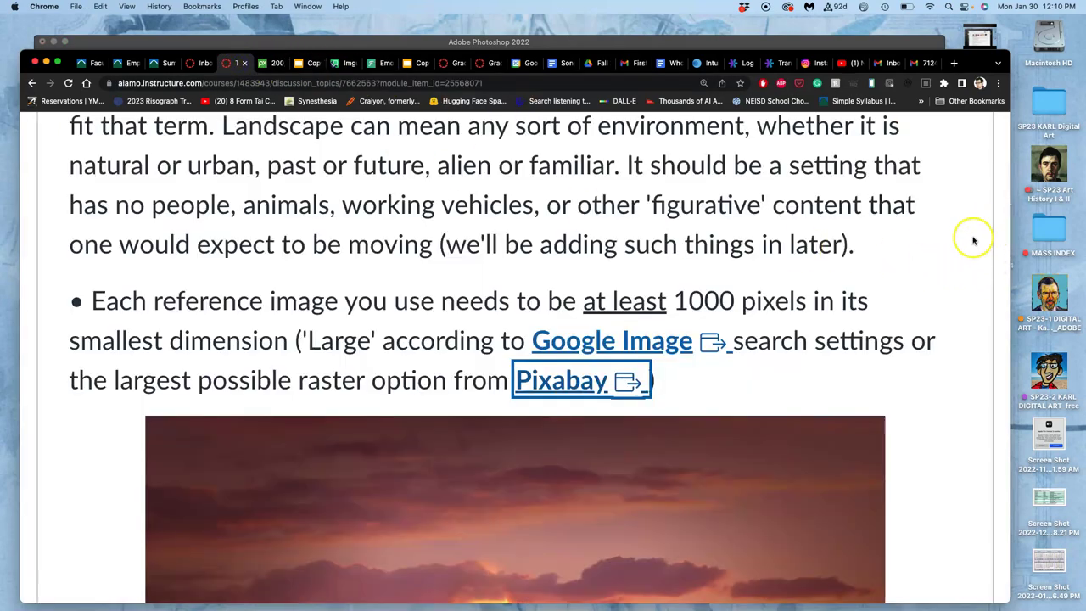
{"action": "scroll", "coordinate": [937, 245], "scroll_direction": "down", "scroll_amount": 20}
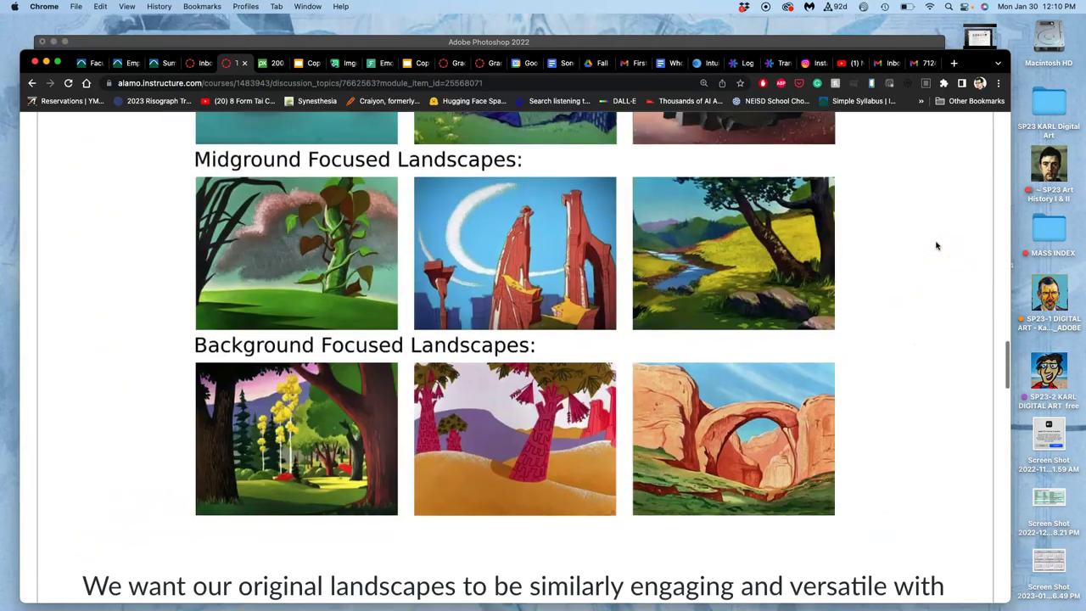
{"action": "scroll", "coordinate": [937, 245], "scroll_direction": "up", "scroll_amount": 3}
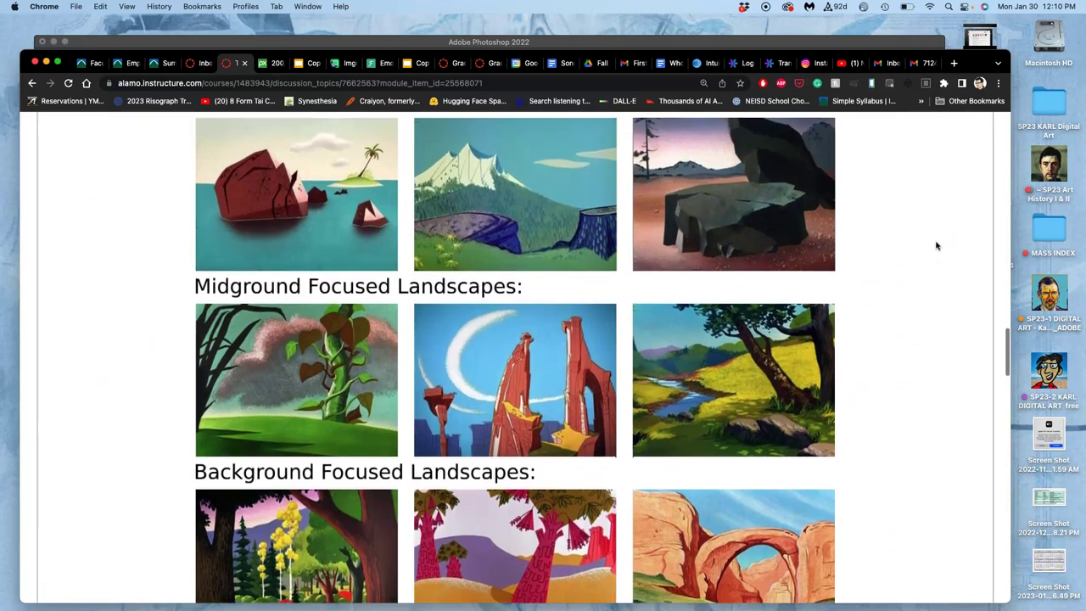
{"action": "key", "text": "super+minus"}
{"action": "scroll", "coordinate": [936, 246], "scroll_direction": "down", "scroll_amount": 4}
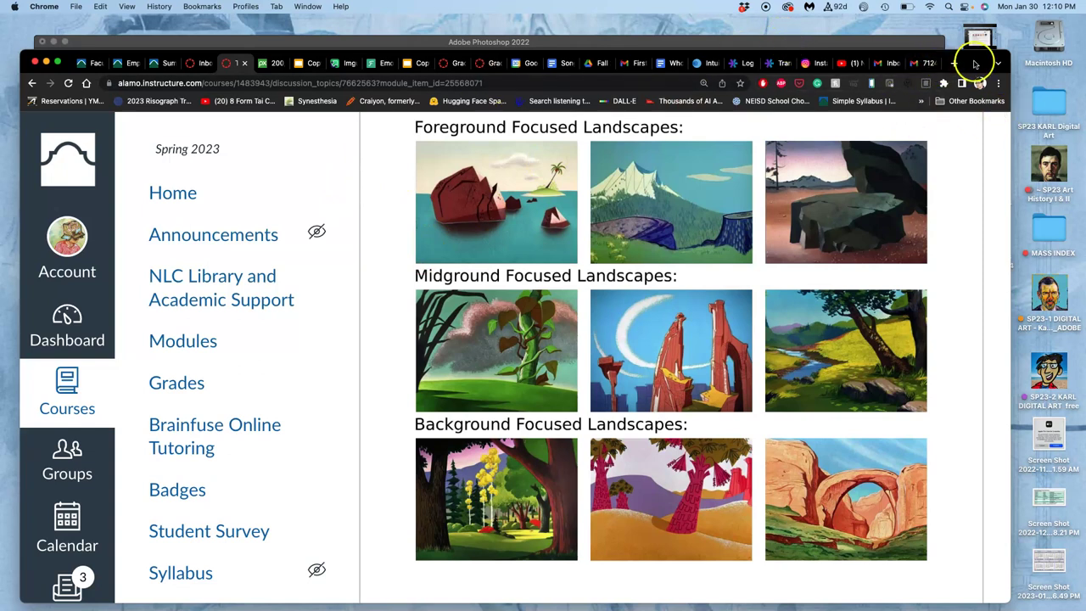
{"action": "left_click_drag", "start_coordinate": [977, 63], "coordinate": [1034, 40]}
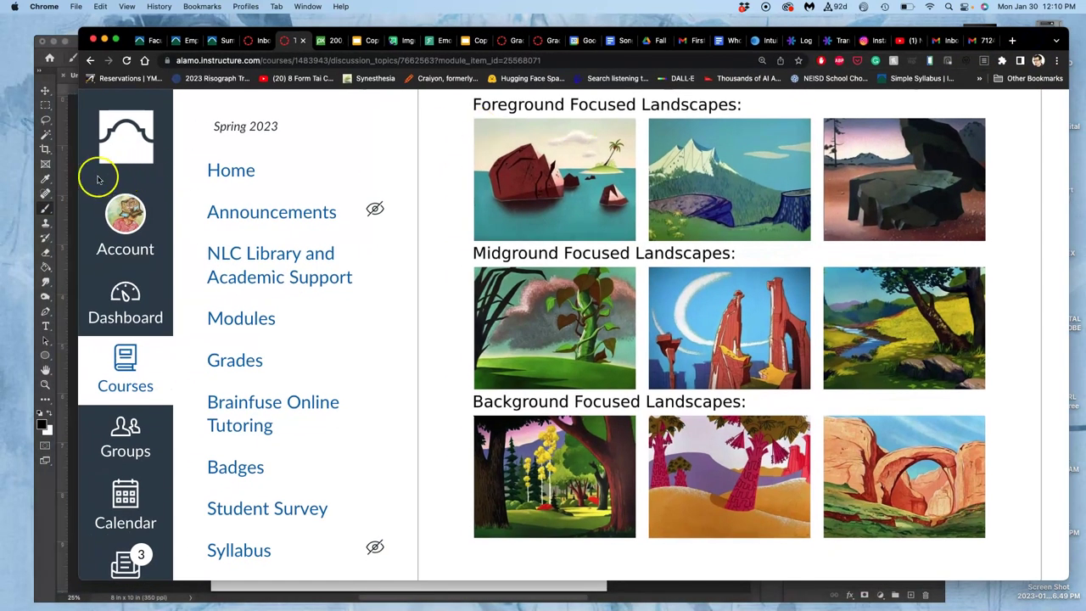
Sketch licorice sticks in the tall and wide frames, with a leader line toward the label.
{"action": "left_click", "coordinate": [70, 179]}
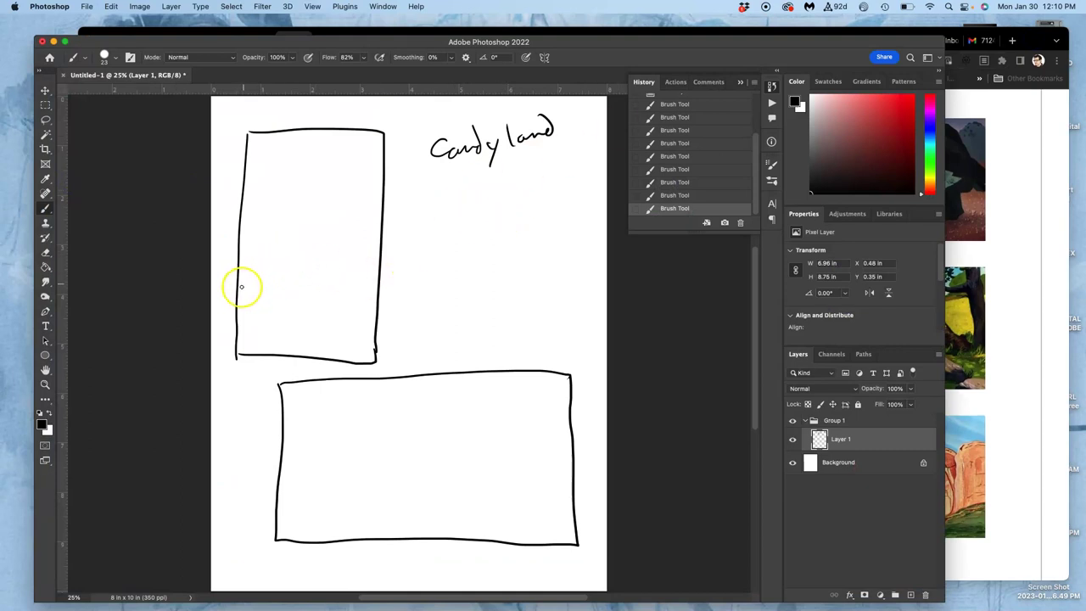
{"action": "left_click_drag", "start_coordinate": [243, 289], "coordinate": [251, 275]}
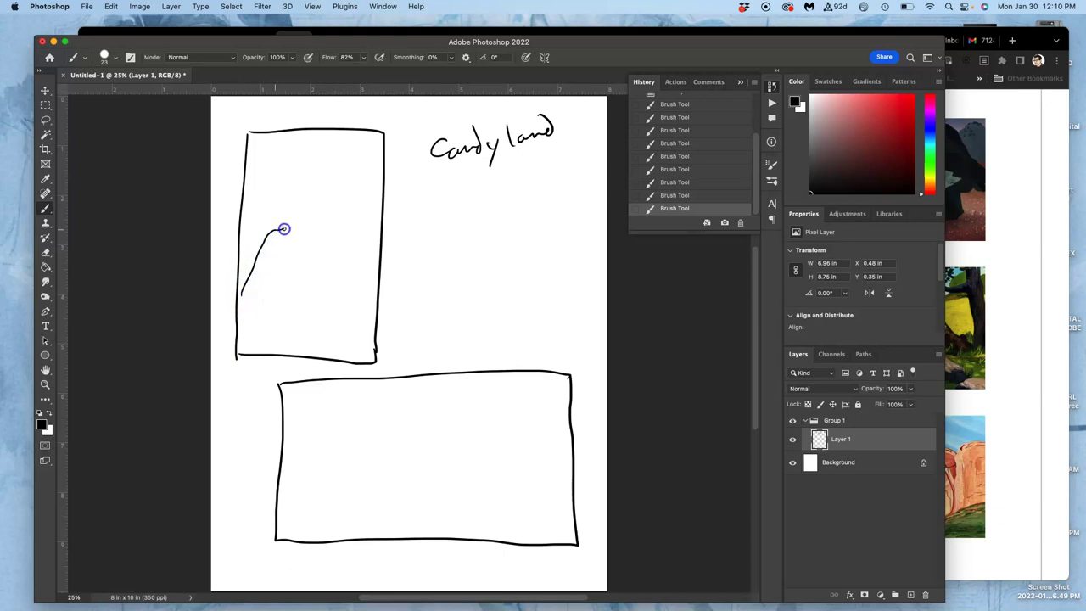
{"action": "mouse_move", "coordinate": [247, 358]}
{"action": "left_mouse_down"}
{"action": "mouse_move", "coordinate": [262, 311]}
{"action": "mouse_move", "coordinate": [304, 278]}
{"action": "left_mouse_up"}
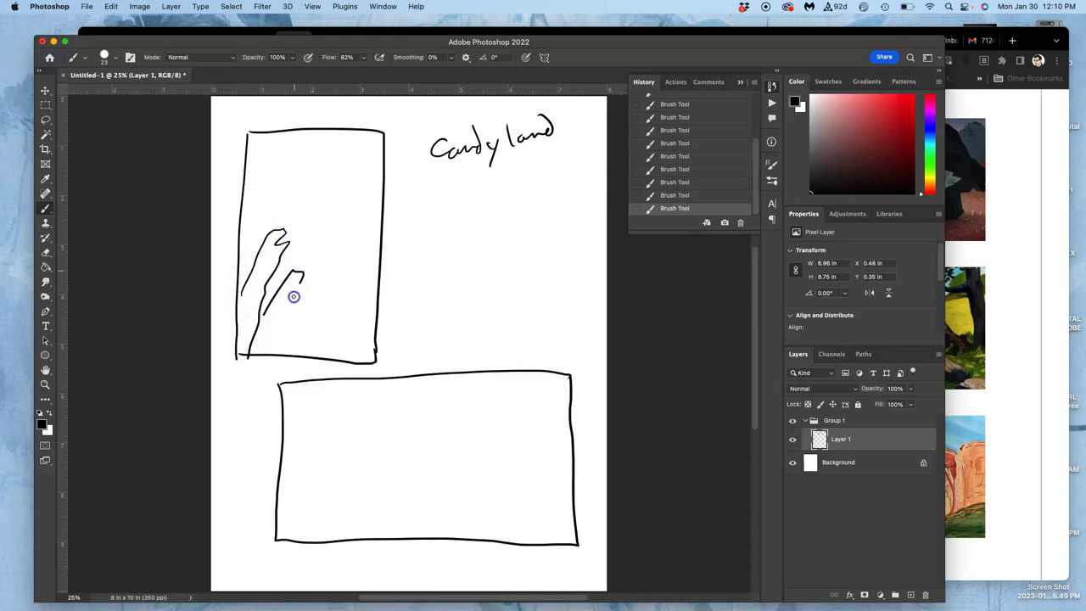
{"action": "left_click_drag", "start_coordinate": [242, 293], "coordinate": [253, 246]}
{"action": "left_click_drag", "start_coordinate": [251, 348], "coordinate": [232, 382]}
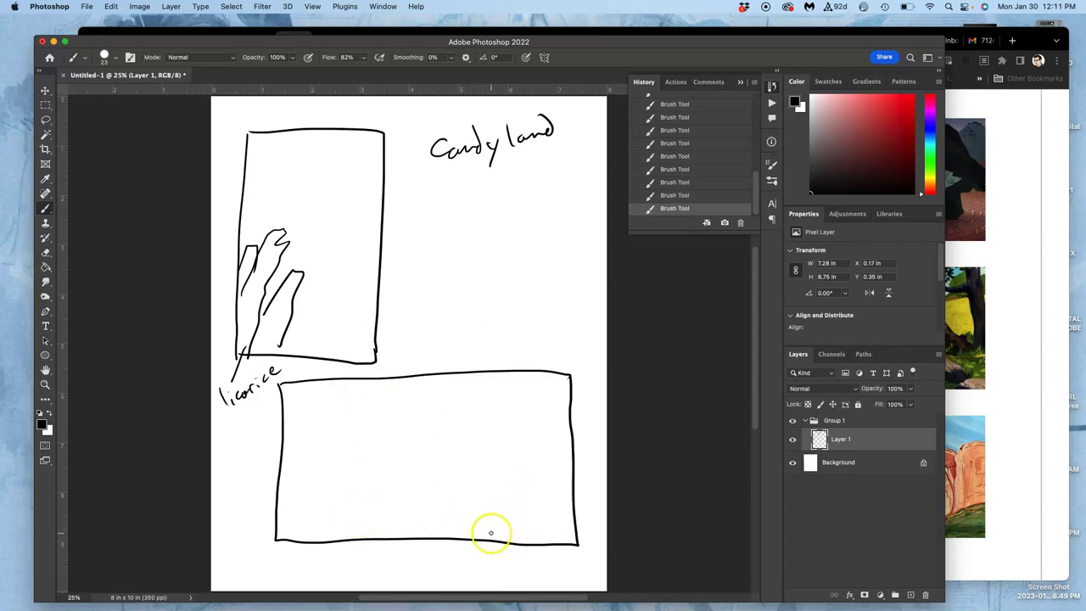
{"action": "left_click_drag", "start_coordinate": [489, 533], "coordinate": [485, 484]}
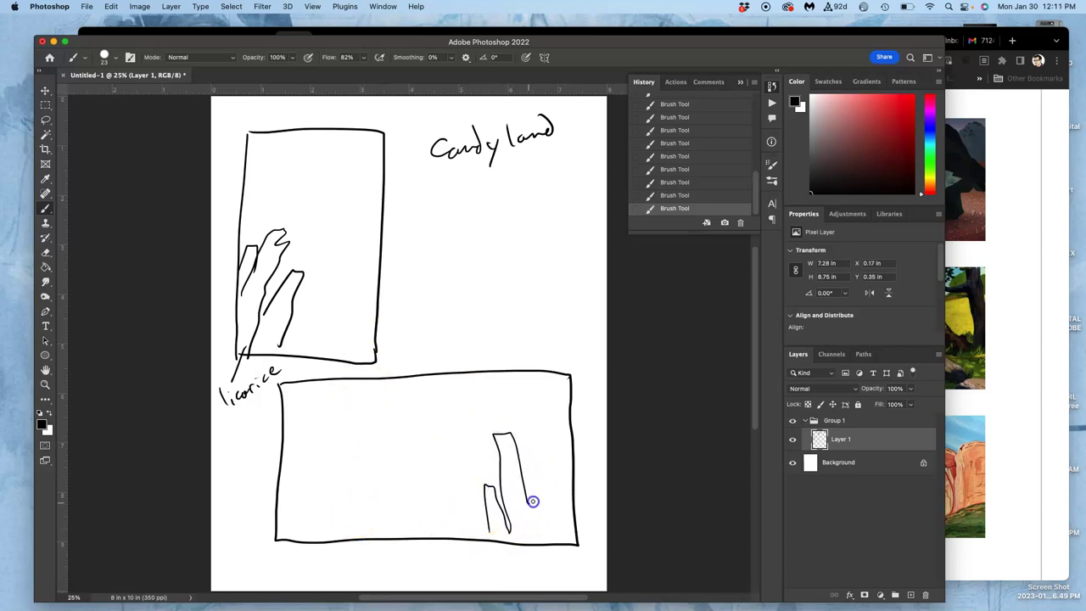
{"action": "mouse_move", "coordinate": [582, 509]}
{"action": "left_mouse_down"}
{"action": "mouse_move", "coordinate": [524, 513]}
{"action": "mouse_move", "coordinate": [522, 553]}
{"action": "left_mouse_up"}
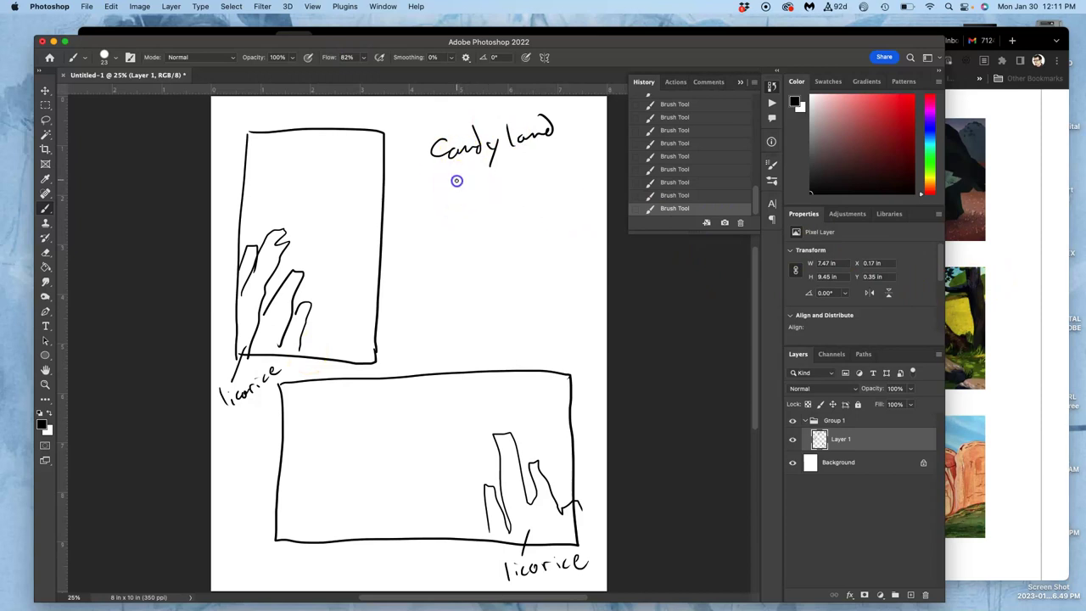
Label 'cotton candy fields' with a leader line, and add a ground line and a hill line.
{"action": "left_click_drag", "start_coordinate": [456, 177], "coordinate": [456, 183]}
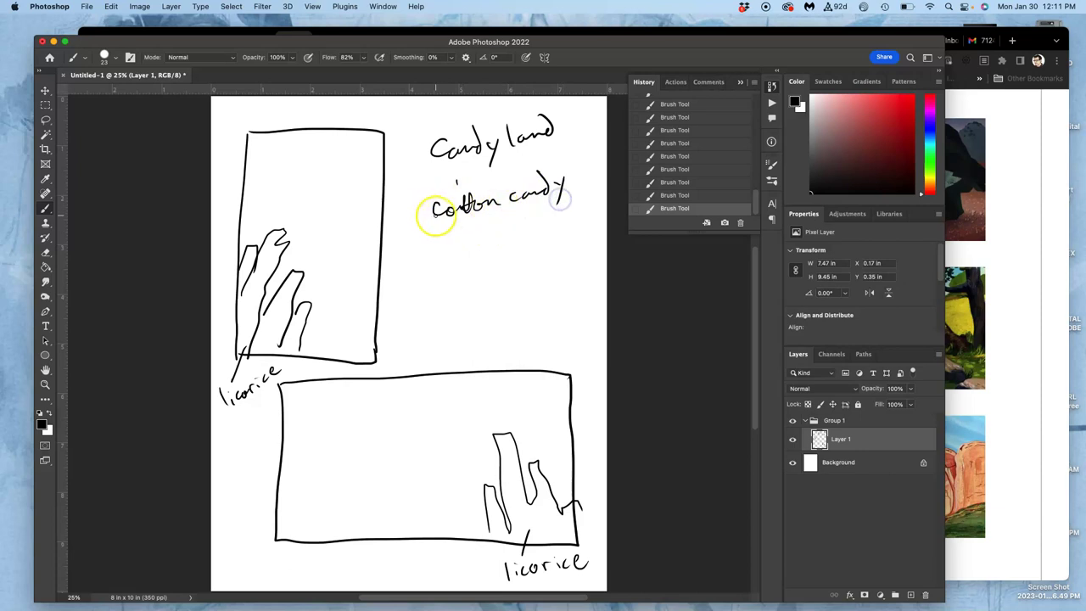
{"action": "mouse_move", "coordinate": [432, 206]}
{"action": "left_mouse_down"}
{"action": "mouse_move", "coordinate": [349, 244]}
{"action": "mouse_move", "coordinate": [296, 240]}
{"action": "mouse_move", "coordinate": [373, 230]}
{"action": "left_mouse_up"}
{"action": "left_click_drag", "start_coordinate": [319, 332], "coordinate": [364, 321]}
{"action": "left_click_drag", "start_coordinate": [488, 215], "coordinate": [493, 232]}
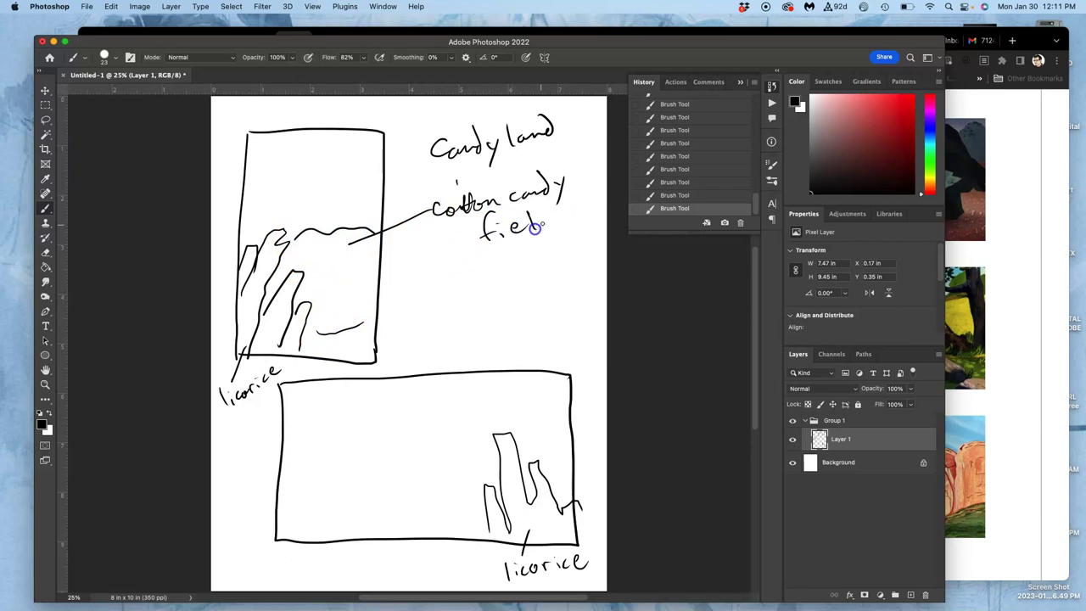
{"action": "left_click_drag", "start_coordinate": [563, 209], "coordinate": [557, 223]}
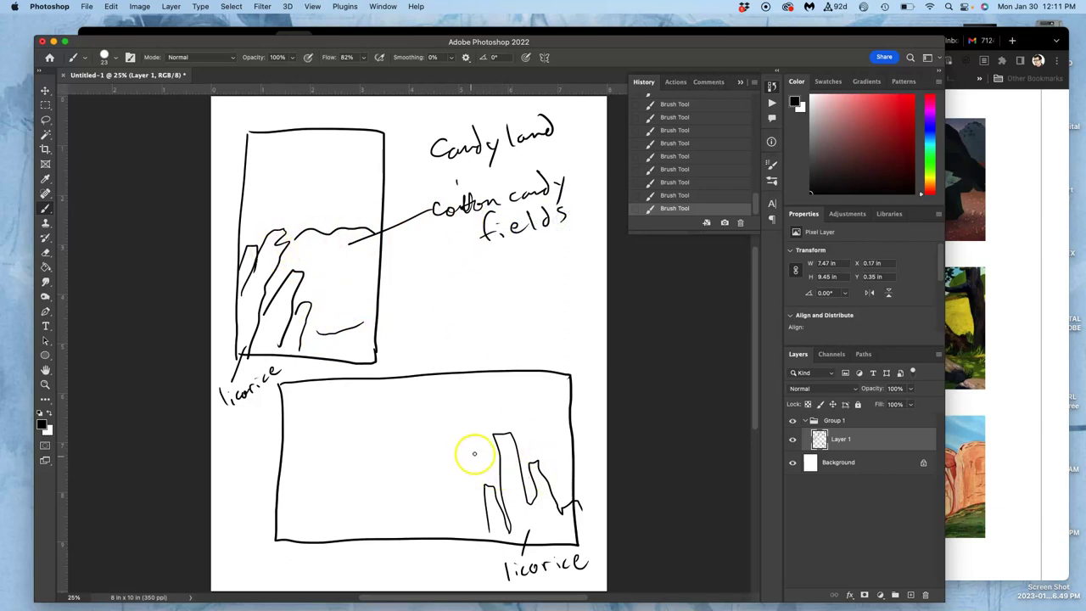
{"action": "mouse_move", "coordinate": [495, 452]}
{"action": "left_mouse_down"}
{"action": "mouse_move", "coordinate": [386, 468]}
{"action": "mouse_move", "coordinate": [310, 538]}
{"action": "left_mouse_up"}
{"action": "mouse_move", "coordinate": [446, 456]}
{"action": "left_mouse_down"}
{"action": "mouse_move", "coordinate": [518, 441]}
{"action": "mouse_move", "coordinate": [579, 448]}
{"action": "left_mouse_up"}
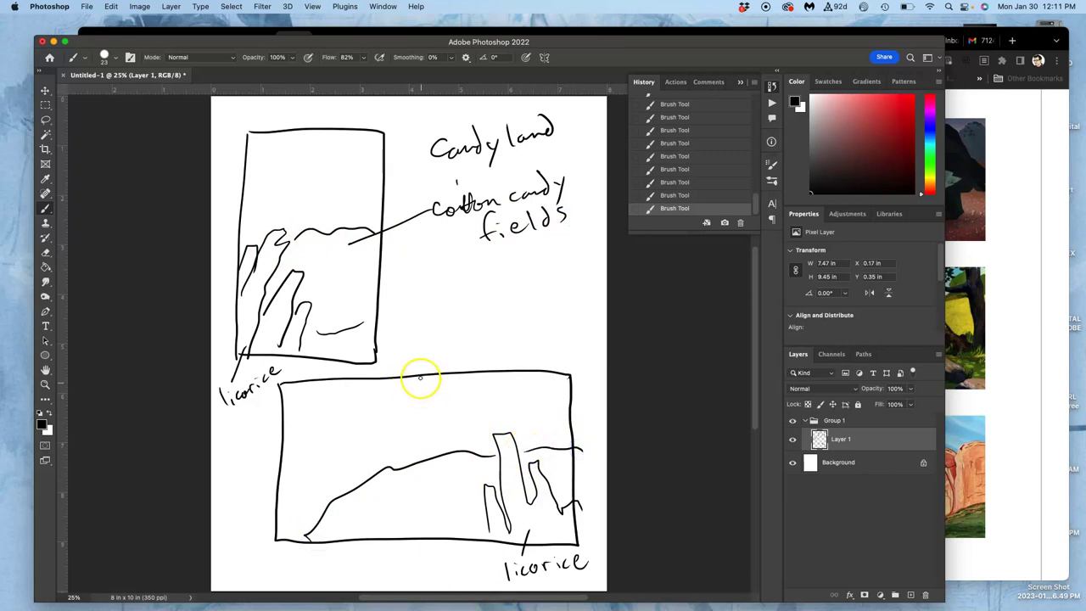
Mark licorice with circled 1 and cotton candy fields with circled 2 in both frames.
{"action": "mouse_move", "coordinate": [251, 409]}
{"action": "left_mouse_down"}
{"action": "mouse_move", "coordinate": [252, 421]}
{"action": "mouse_move", "coordinate": [251, 407]}
{"action": "left_mouse_up"}
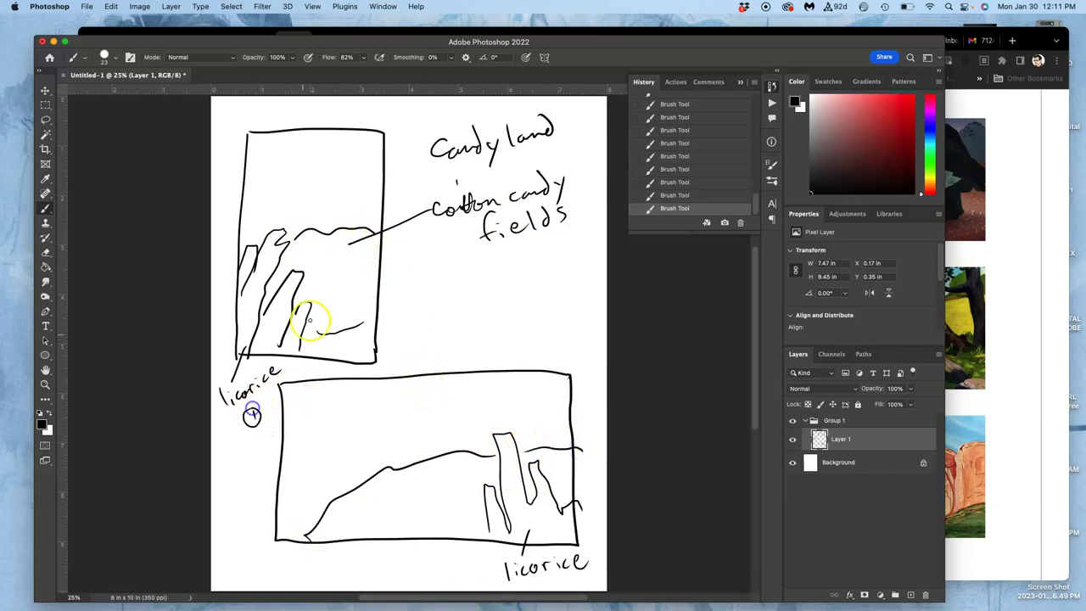
{"action": "mouse_move", "coordinate": [340, 251]}
{"action": "left_mouse_down"}
{"action": "mouse_move", "coordinate": [351, 265]}
{"action": "mouse_move", "coordinate": [343, 246]}
{"action": "left_mouse_up"}
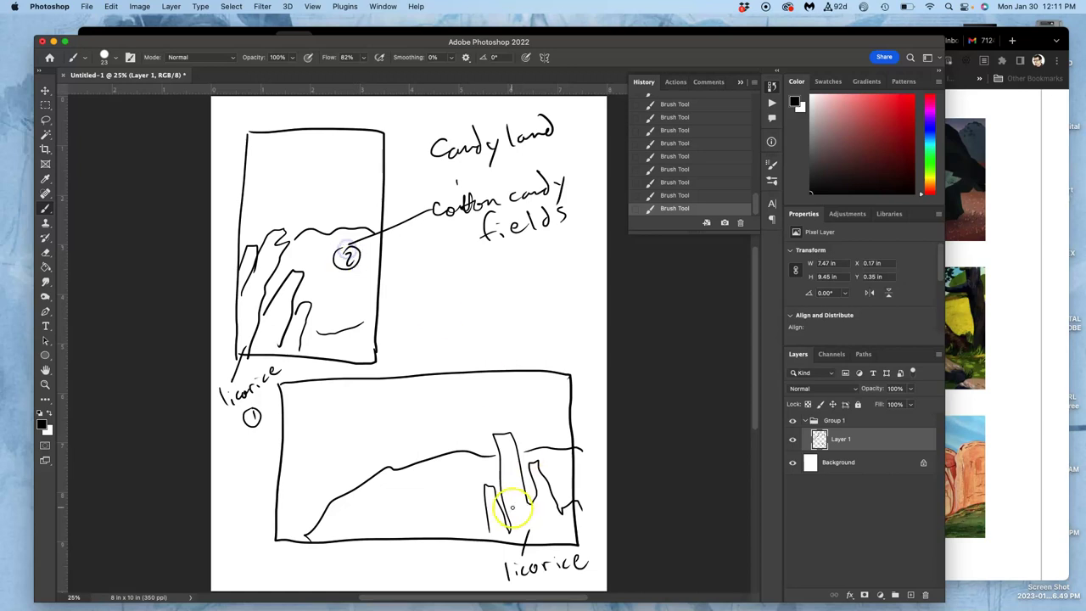
{"action": "left_click_drag", "start_coordinate": [430, 510], "coordinate": [433, 521]}
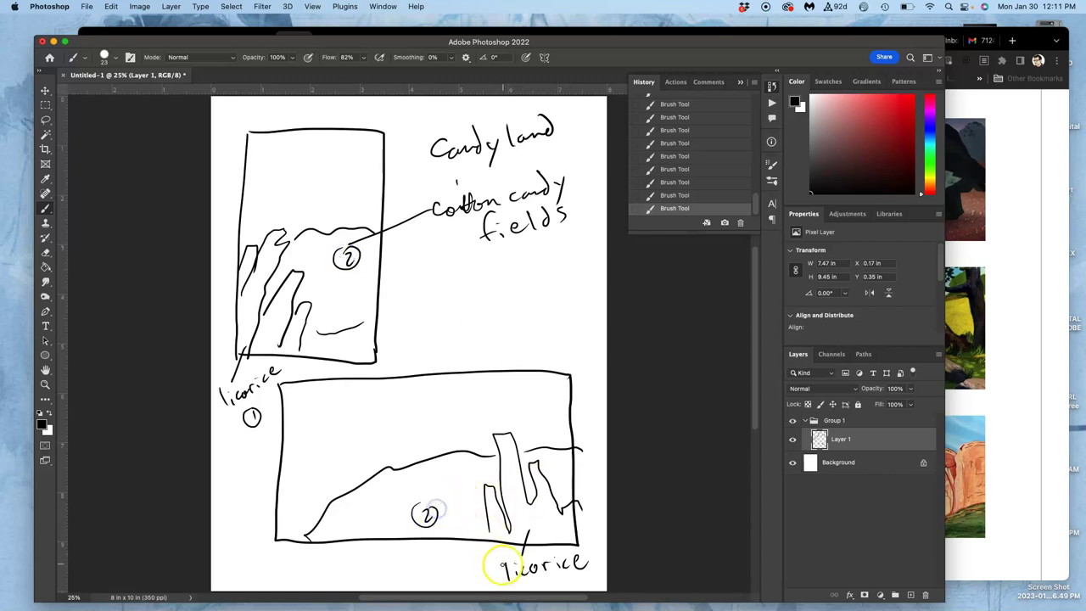
{"action": "left_click_drag", "start_coordinate": [497, 562], "coordinate": [496, 580]}
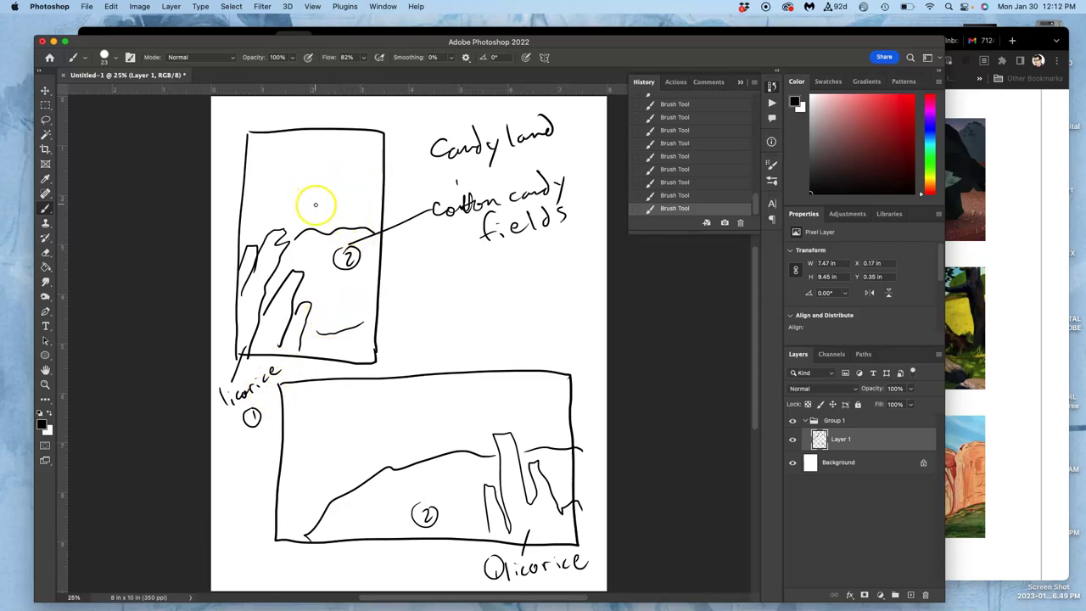
Sketch upper mountains with a circled 3 and label them 'Big Rock candy Mountains'.
{"action": "mouse_move", "coordinate": [314, 222]}
{"action": "left_mouse_down"}
{"action": "mouse_move", "coordinate": [335, 180]}
{"action": "mouse_move", "coordinate": [346, 186]}
{"action": "mouse_move", "coordinate": [358, 168]}
{"action": "mouse_move", "coordinate": [382, 179]}
{"action": "left_mouse_up"}
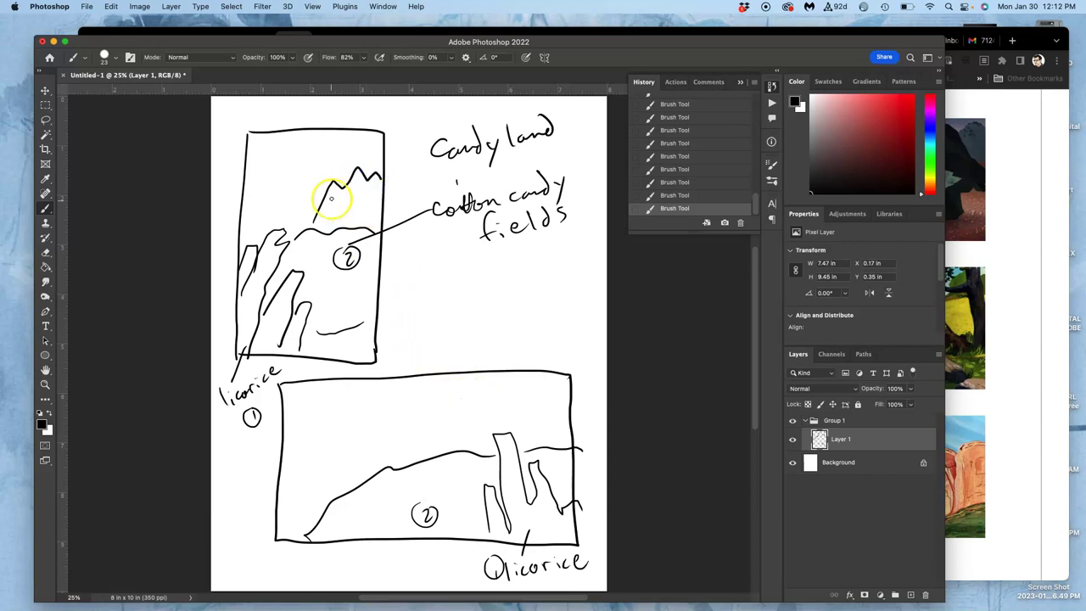
{"action": "left_click_drag", "start_coordinate": [245, 176], "coordinate": [311, 214]}
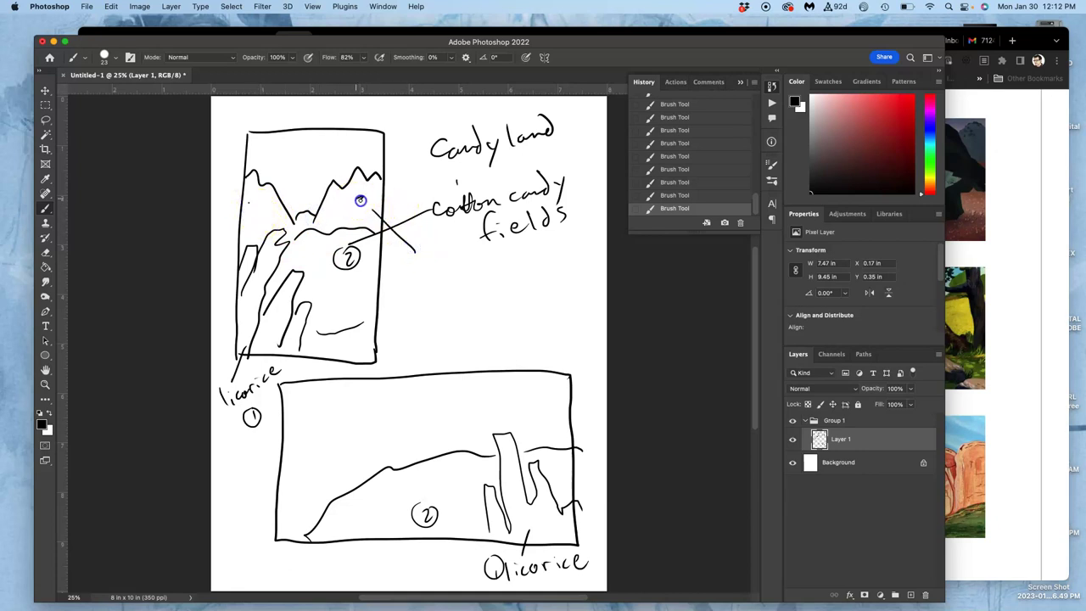
{"action": "mouse_move", "coordinate": [357, 194]}
{"action": "left_mouse_down"}
{"action": "mouse_move", "coordinate": [361, 208]}
{"action": "mouse_move", "coordinate": [366, 189]}
{"action": "left_mouse_up"}
{"action": "mouse_move", "coordinate": [371, 209]}
{"action": "left_mouse_down"}
{"action": "mouse_move", "coordinate": [428, 265]}
{"action": "mouse_move", "coordinate": [428, 278]}
{"action": "mouse_move", "coordinate": [462, 280]}
{"action": "mouse_move", "coordinate": [436, 297]}
{"action": "left_mouse_up"}
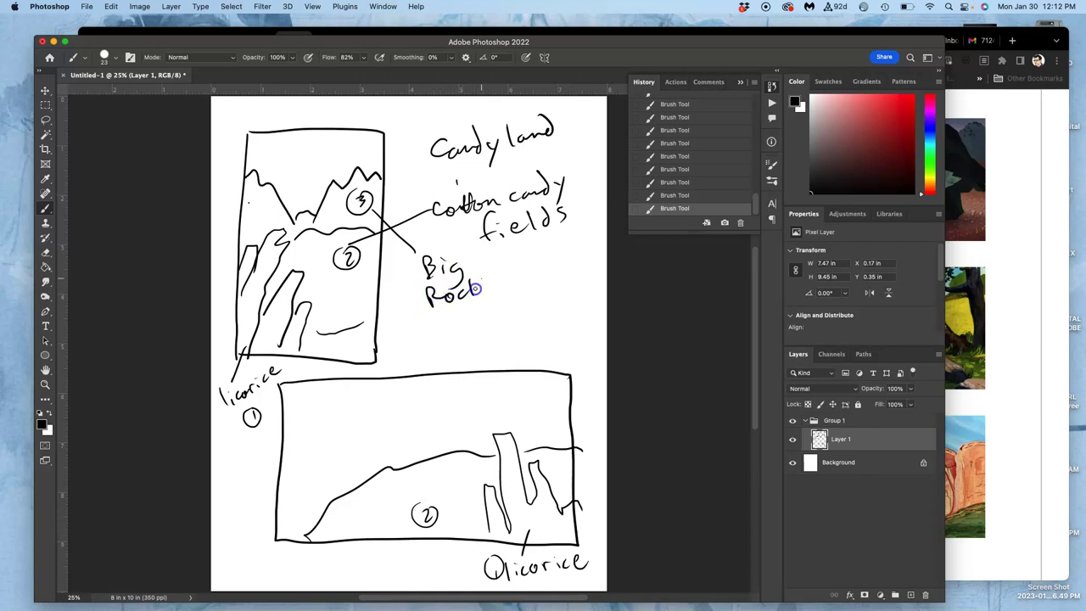
{"action": "left_click_drag", "start_coordinate": [472, 307], "coordinate": [492, 315]}
{"action": "left_click_drag", "start_coordinate": [489, 308], "coordinate": [497, 328]}
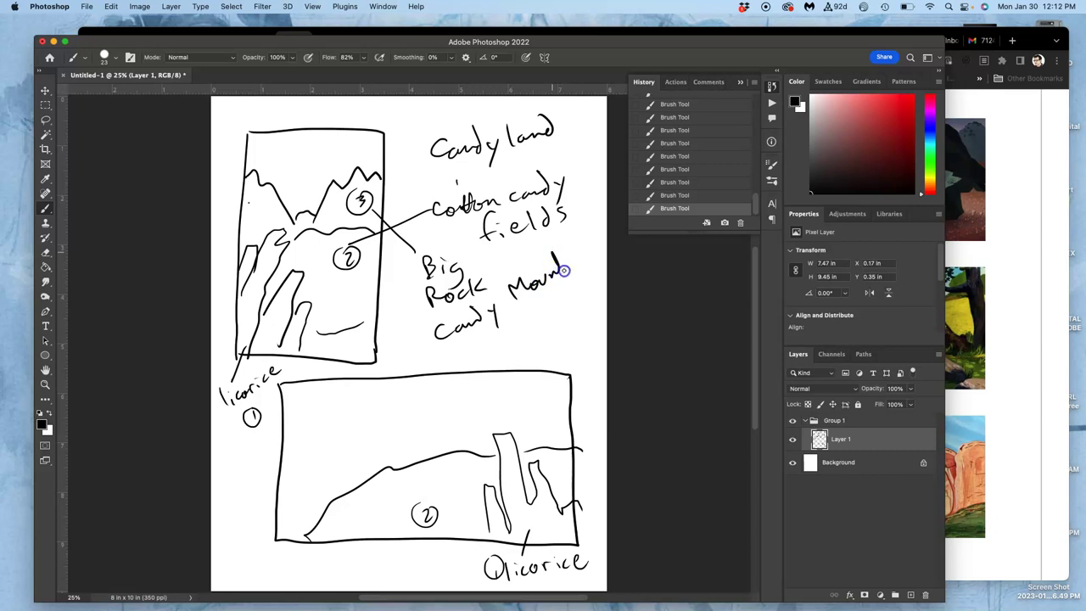
{"action": "left_click_drag", "start_coordinate": [599, 242], "coordinate": [592, 252]}
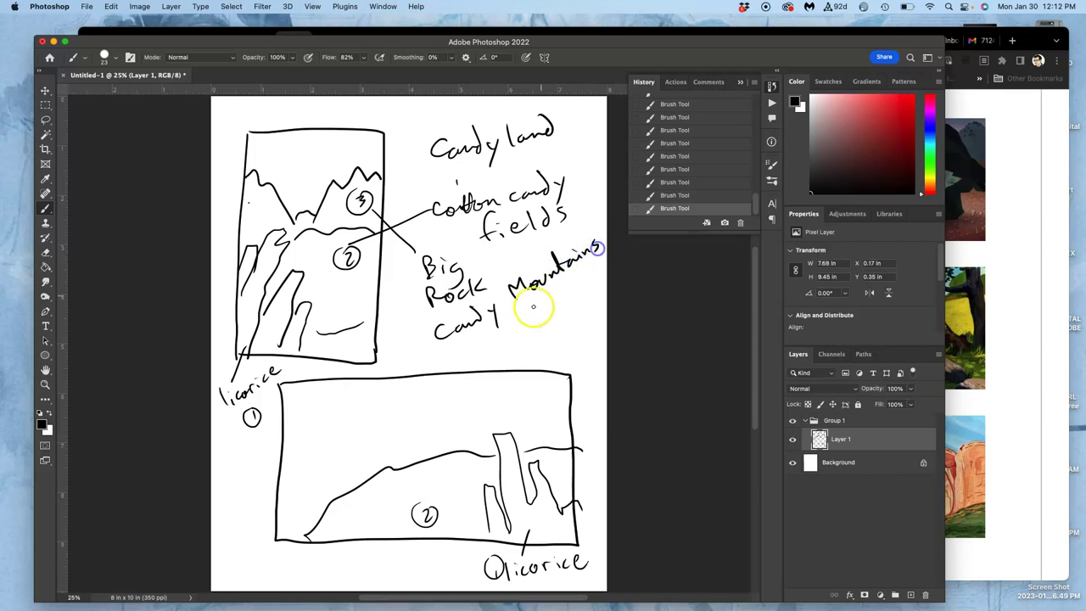
Draw the lower mountain ridge and a leader line to it from the label.
{"action": "mouse_move", "coordinate": [288, 426]}
{"action": "left_mouse_down"}
{"action": "mouse_move", "coordinate": [330, 406]}
{"action": "mouse_move", "coordinate": [355, 437]}
{"action": "left_mouse_up"}
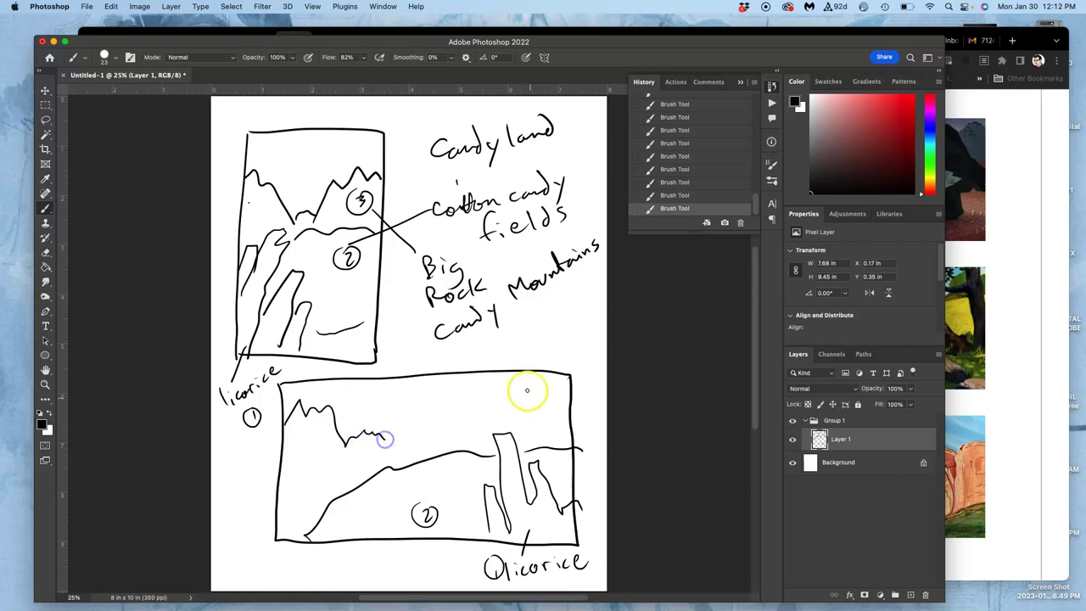
{"action": "mouse_move", "coordinate": [454, 435]}
{"action": "left_mouse_down"}
{"action": "mouse_move", "coordinate": [480, 401]}
{"action": "mouse_move", "coordinate": [522, 413]}
{"action": "mouse_move", "coordinate": [543, 394]}
{"action": "mouse_move", "coordinate": [576, 405]}
{"action": "left_mouse_up"}
{"action": "mouse_move", "coordinate": [386, 436]}
{"action": "left_mouse_down"}
{"action": "mouse_move", "coordinate": [412, 429]}
{"action": "mouse_move", "coordinate": [431, 440]}
{"action": "left_mouse_up"}
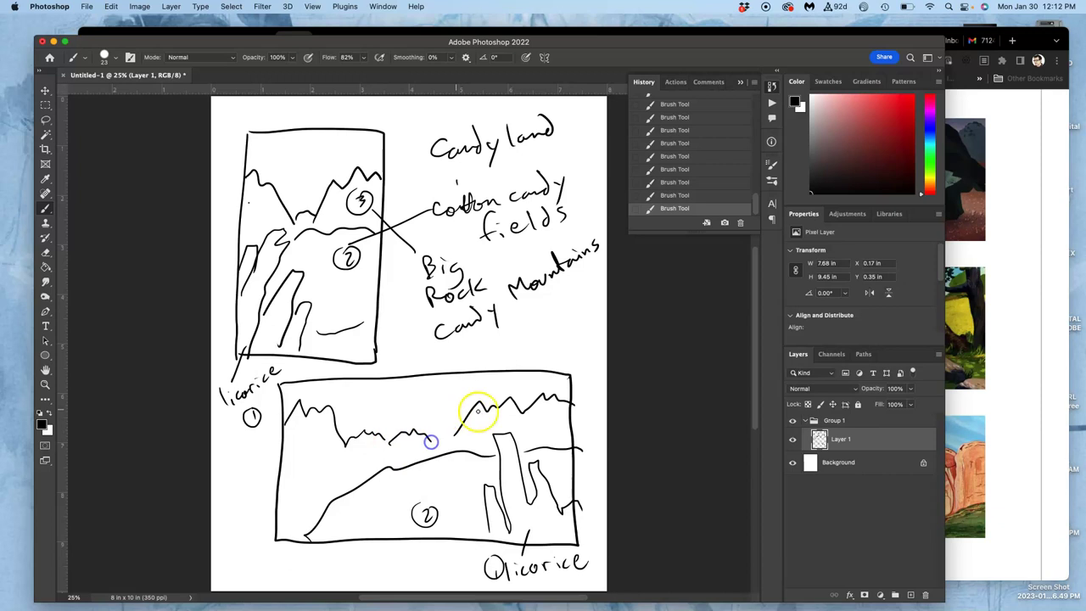
{"action": "left_click_drag", "start_coordinate": [517, 321], "coordinate": [535, 433]}
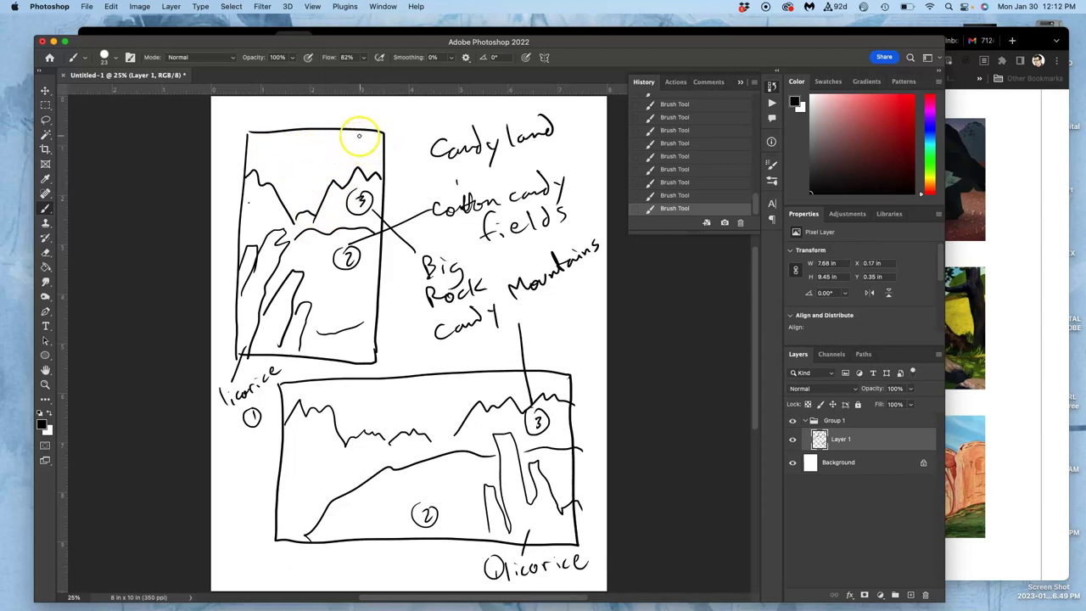
Sketch clouds in both thumbnails, each marked with a circled 4.
{"action": "mouse_move", "coordinate": [351, 132]}
{"action": "left_mouse_down"}
{"action": "mouse_move", "coordinate": [299, 146]}
{"action": "mouse_move", "coordinate": [282, 164]}
{"action": "left_mouse_up"}
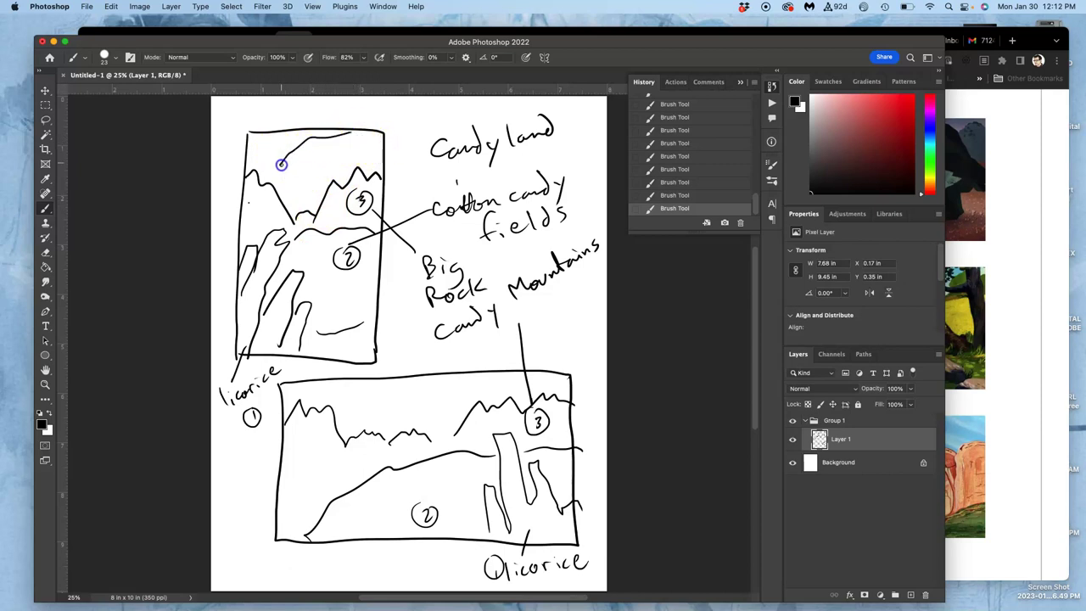
{"action": "mouse_move", "coordinate": [380, 136]}
{"action": "left_mouse_down"}
{"action": "mouse_move", "coordinate": [277, 153]}
{"action": "mouse_move", "coordinate": [250, 145]}
{"action": "left_mouse_up"}
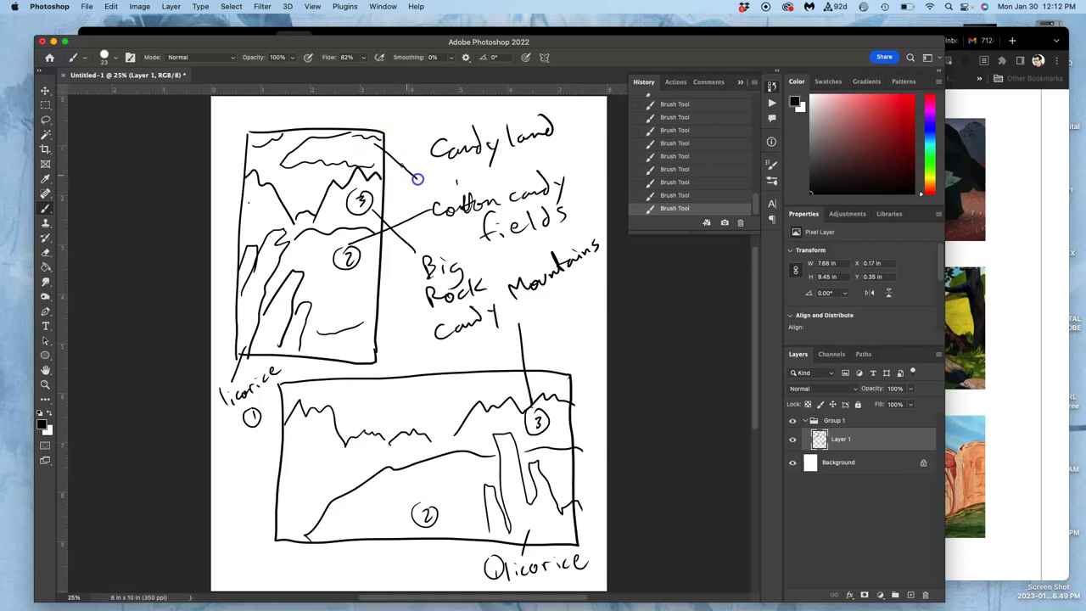
{"action": "mouse_move", "coordinate": [359, 131]}
{"action": "left_mouse_down"}
{"action": "mouse_move", "coordinate": [350, 153]}
{"action": "mouse_move", "coordinate": [357, 141]}
{"action": "left_mouse_up"}
{"action": "left_click_drag", "start_coordinate": [280, 145], "coordinate": [257, 139]}
{"action": "mouse_move", "coordinate": [299, 398]}
{"action": "left_mouse_down"}
{"action": "mouse_move", "coordinate": [404, 391]}
{"action": "mouse_move", "coordinate": [414, 370]}
{"action": "mouse_move", "coordinate": [361, 385]}
{"action": "mouse_move", "coordinate": [407, 261]}
{"action": "mouse_move", "coordinate": [438, 246]}
{"action": "left_mouse_up"}
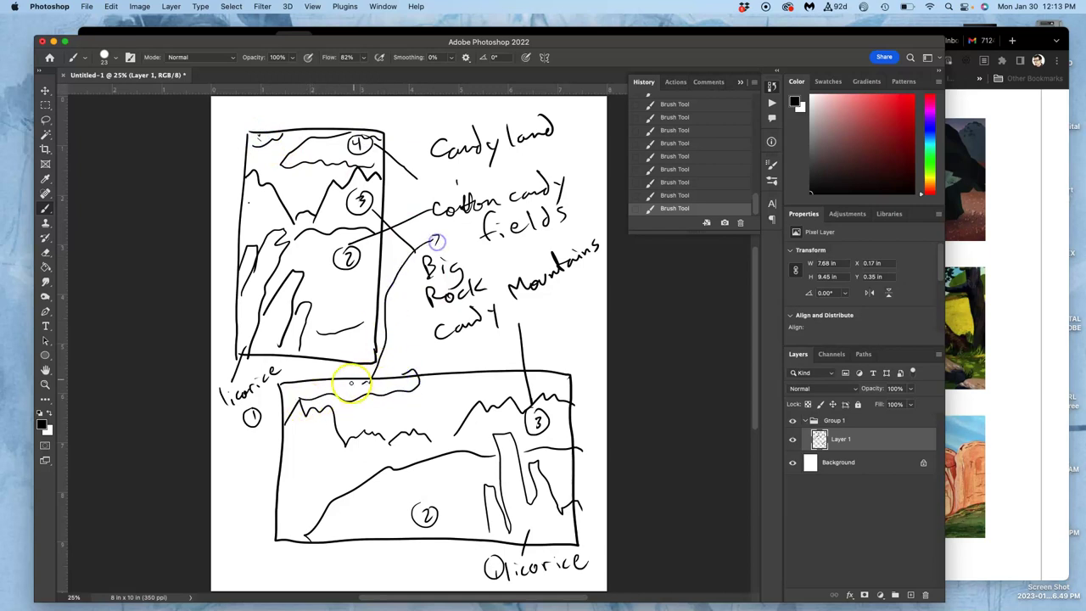
{"action": "left_click_drag", "start_coordinate": [349, 388], "coordinate": [347, 383]}
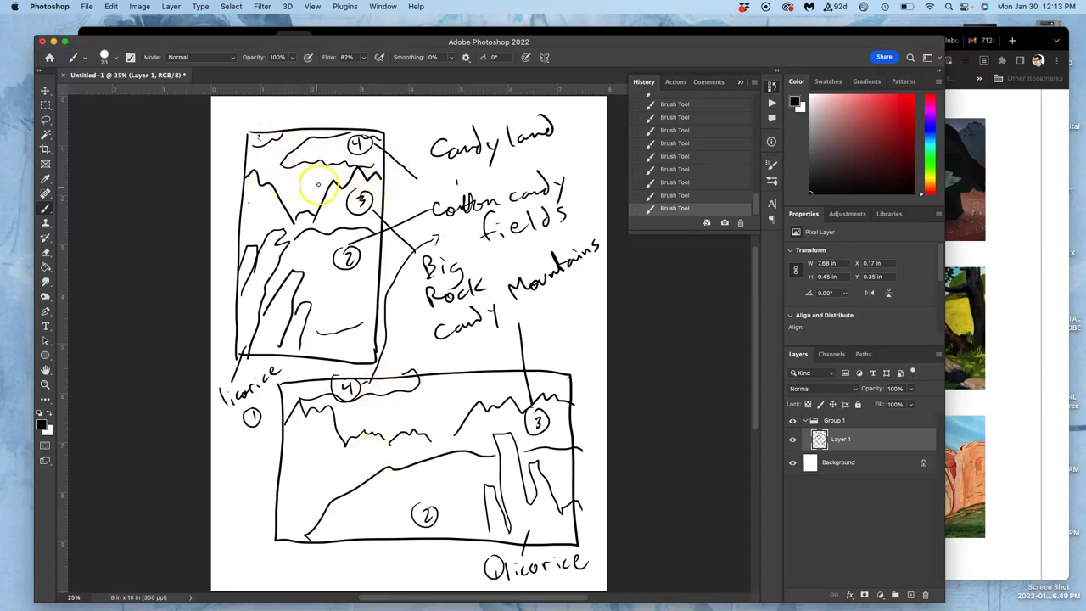
{"action": "left_click_drag", "start_coordinate": [286, 164], "coordinate": [373, 153]}
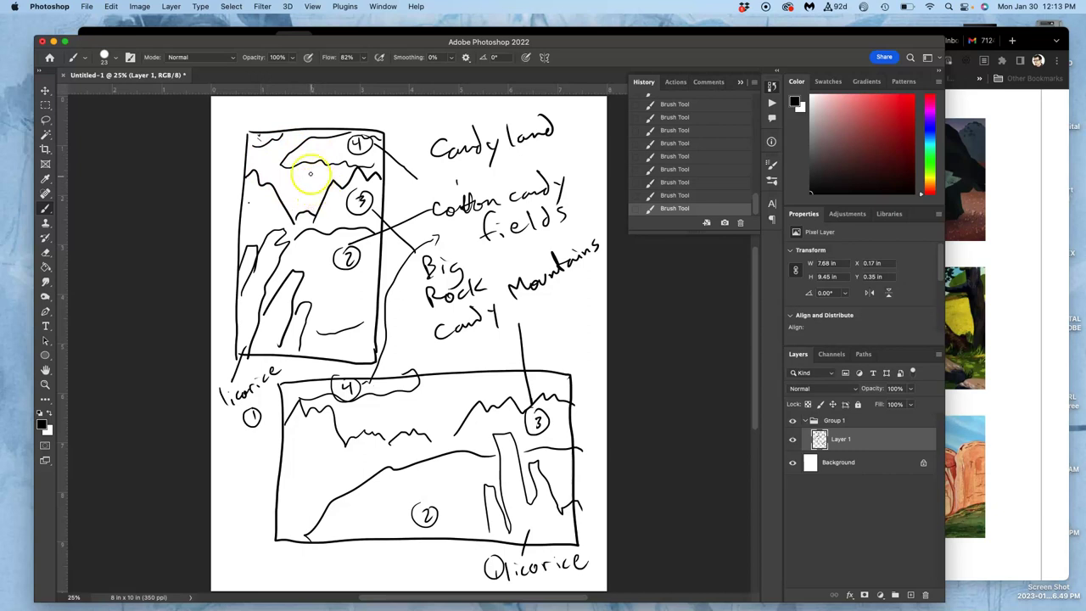
Draw the upper moon with a leader line to the label 'Jelly Bean Moon'.
{"action": "left_click_drag", "start_coordinate": [283, 146], "coordinate": [271, 156]}
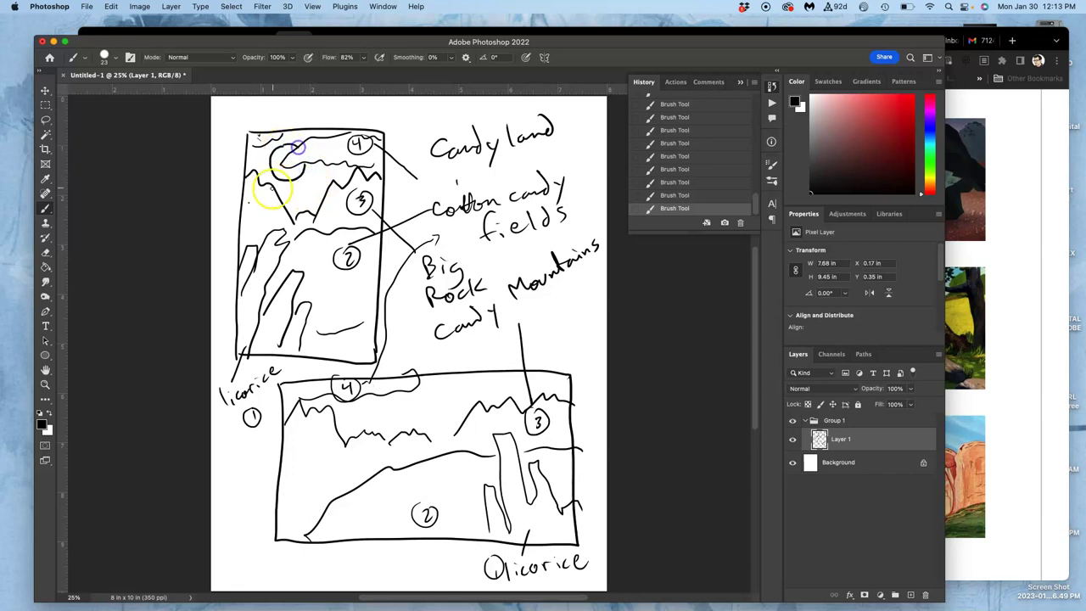
{"action": "mouse_move", "coordinate": [282, 161]}
{"action": "left_mouse_down"}
{"action": "mouse_move", "coordinate": [337, 108]}
{"action": "mouse_move", "coordinate": [274, 148]}
{"action": "left_mouse_up"}
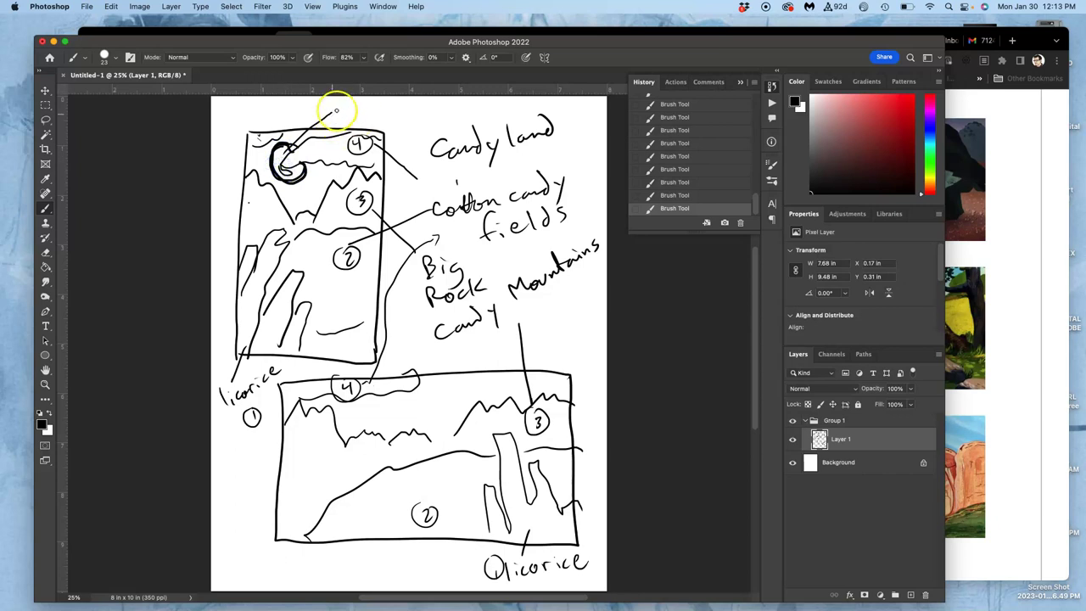
{"action": "mouse_move", "coordinate": [339, 105]}
{"action": "left_mouse_down"}
{"action": "mouse_move", "coordinate": [343, 122]}
{"action": "mouse_move", "coordinate": [380, 121]}
{"action": "left_mouse_up"}
{"action": "mouse_move", "coordinate": [385, 109]}
{"action": "left_mouse_down"}
{"action": "mouse_move", "coordinate": [392, 134]}
{"action": "mouse_move", "coordinate": [404, 126]}
{"action": "left_mouse_up"}
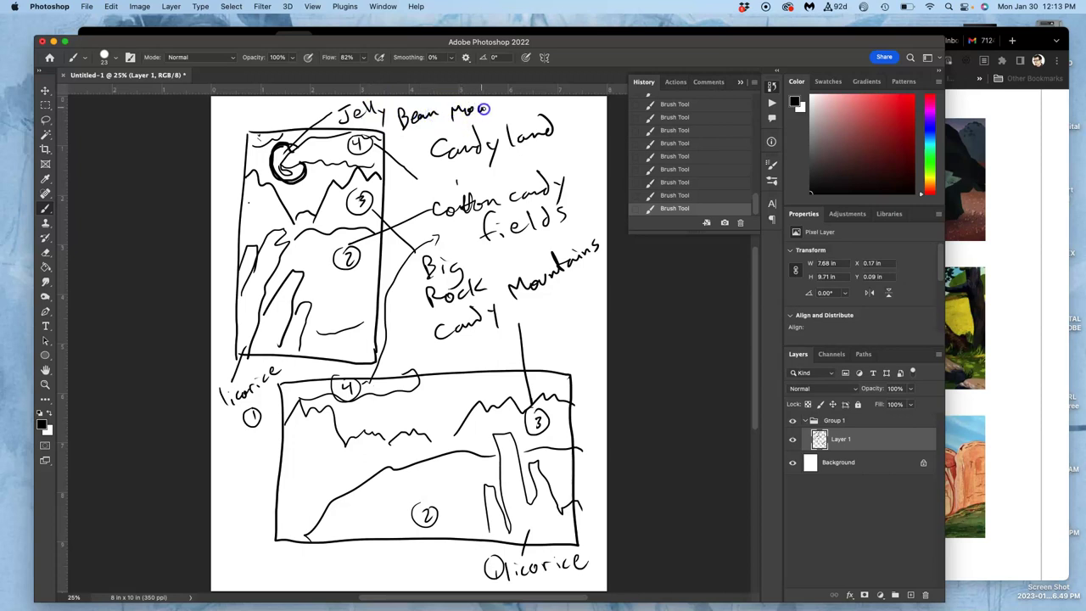
{"action": "left_click_drag", "start_coordinate": [482, 109], "coordinate": [490, 110]}
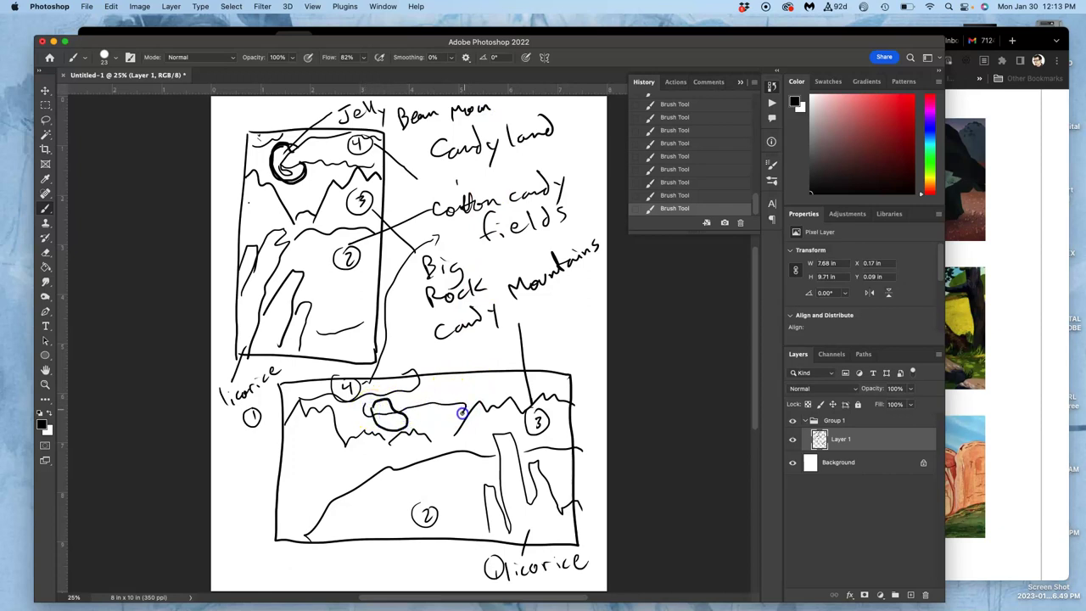
Draw the lower jelly bean moon, link it to the label, circle a 5, and screenshot.
{"action": "mouse_move", "coordinate": [368, 423]}
{"action": "left_mouse_down"}
{"action": "mouse_move", "coordinate": [388, 400]}
{"action": "mouse_move", "coordinate": [397, 407]}
{"action": "left_mouse_up"}
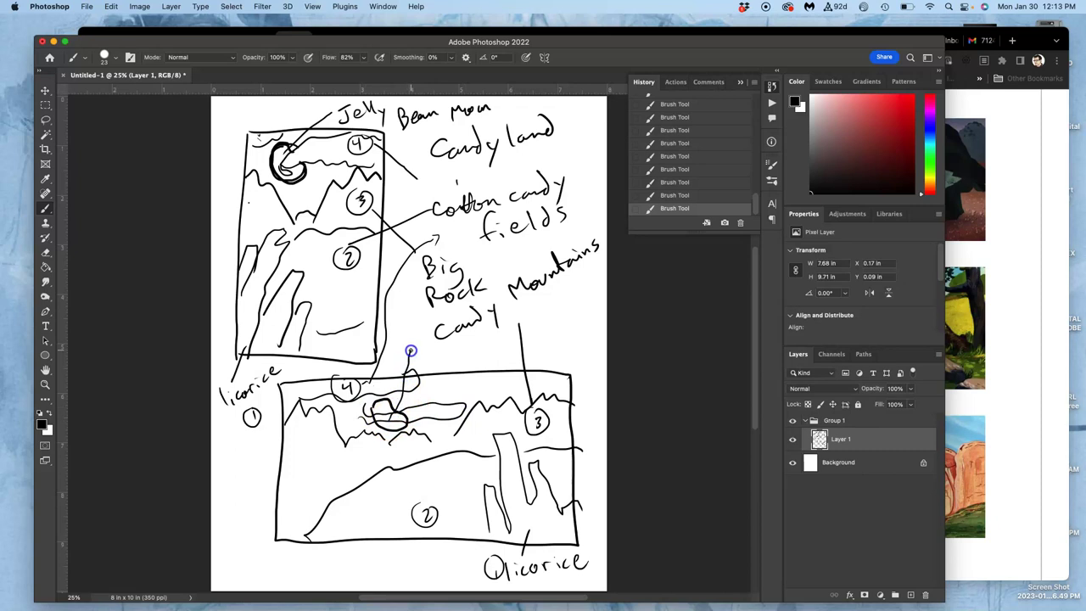
{"action": "left_click_drag", "start_coordinate": [414, 321], "coordinate": [409, 155]}
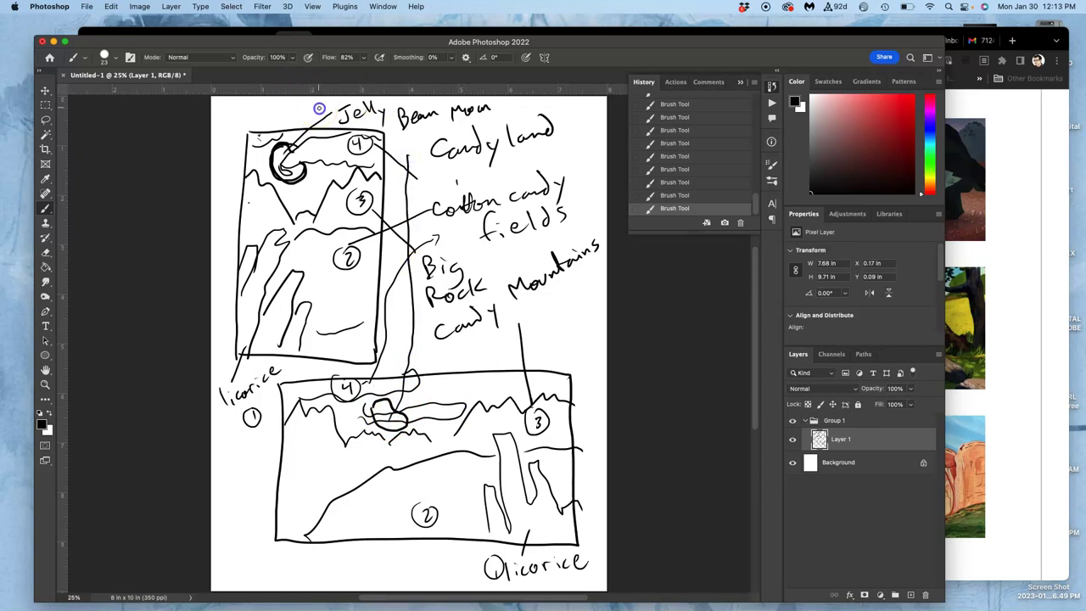
{"action": "left_click_drag", "start_coordinate": [309, 116], "coordinate": [316, 102]}
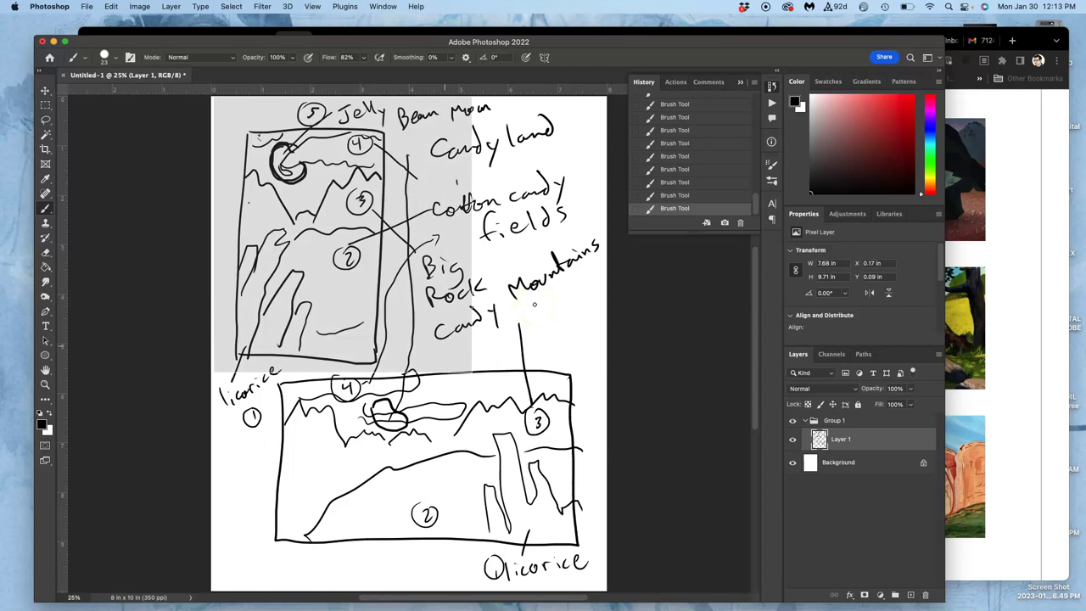
{"action": "left_click_drag", "start_coordinate": [602, 586], "coordinate": [602, 587]}
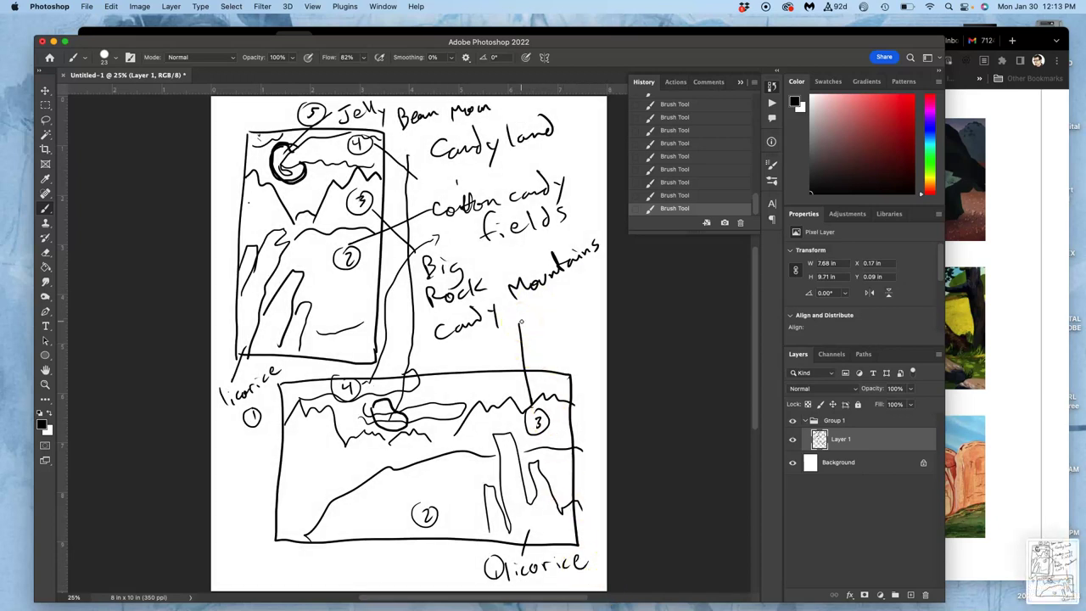
Bring Chrome forward on the Pixabay tab and clear the landscape search term.
{"action": "left_click", "coordinate": [1001, 176]}
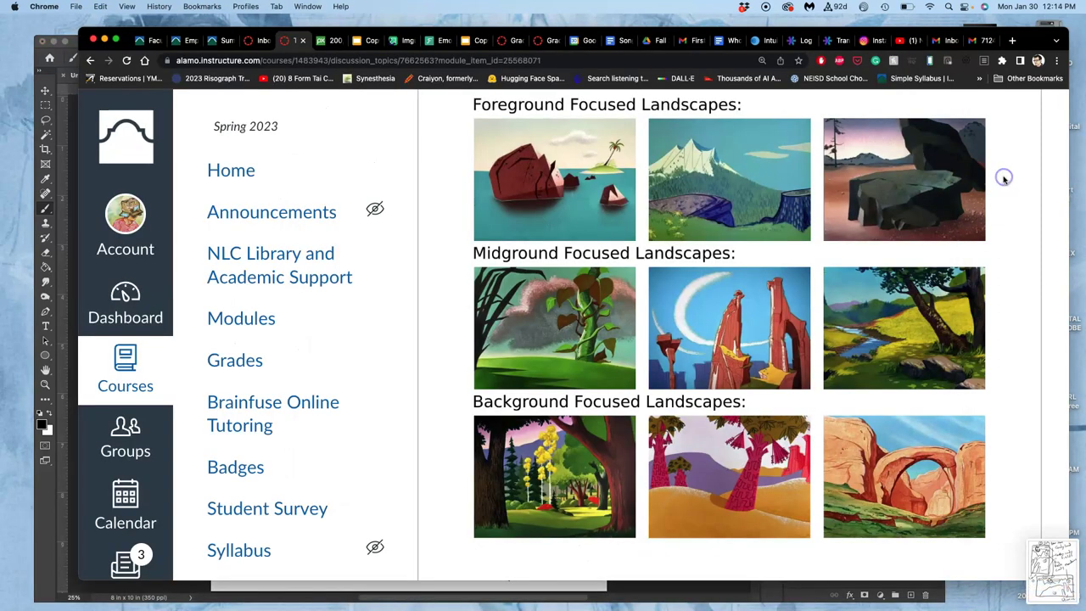
{"action": "scroll", "coordinate": [874, 195], "scroll_direction": "up", "scroll_amount": 10}
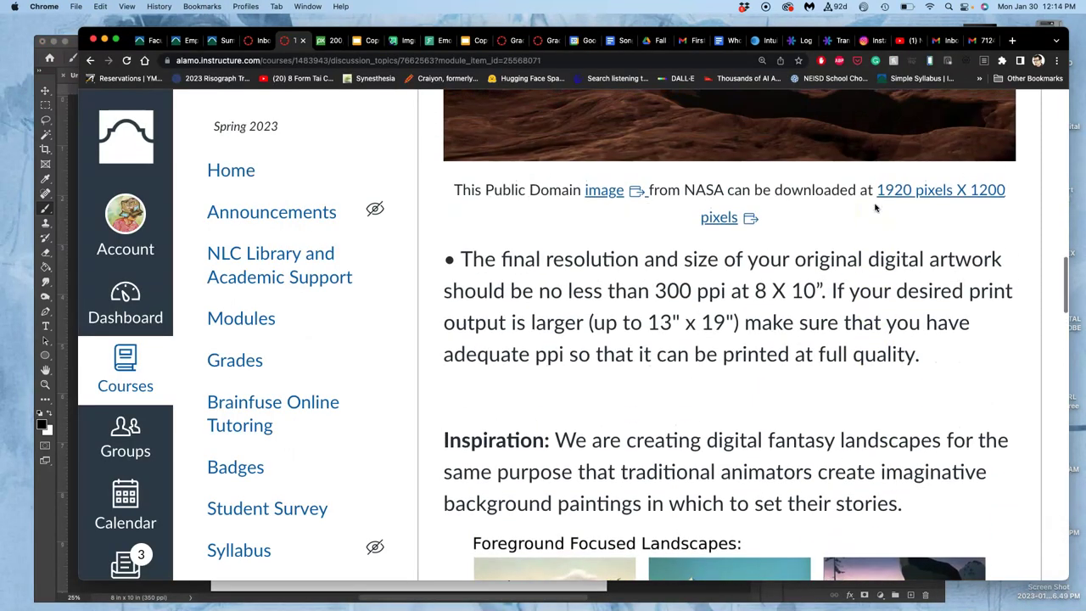
{"action": "left_click", "coordinate": [333, 42]}
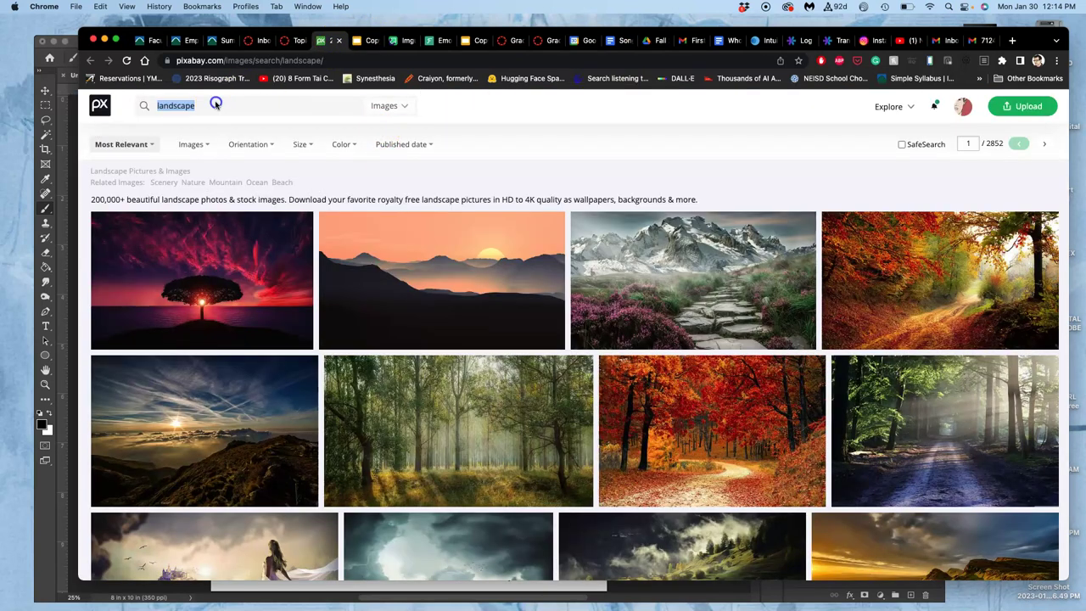
{"action": "left_click", "coordinate": [163, 105]}
{"action": "key", "text": "BackSpace"}
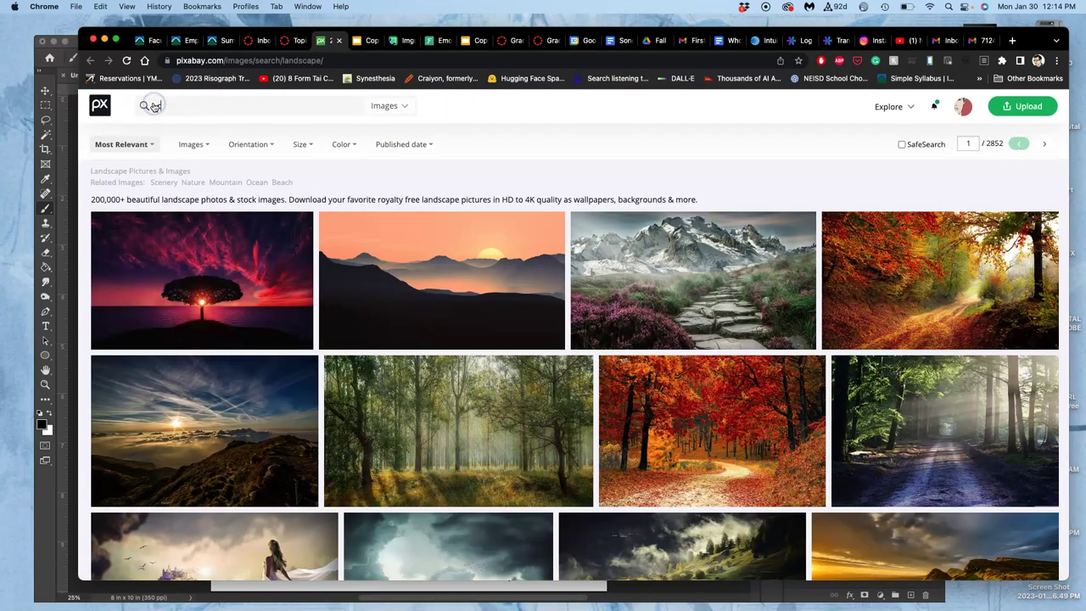
Search Pixabay for 'cotton candy' and browse the results.
{"action": "type", "text": "cotton can"}
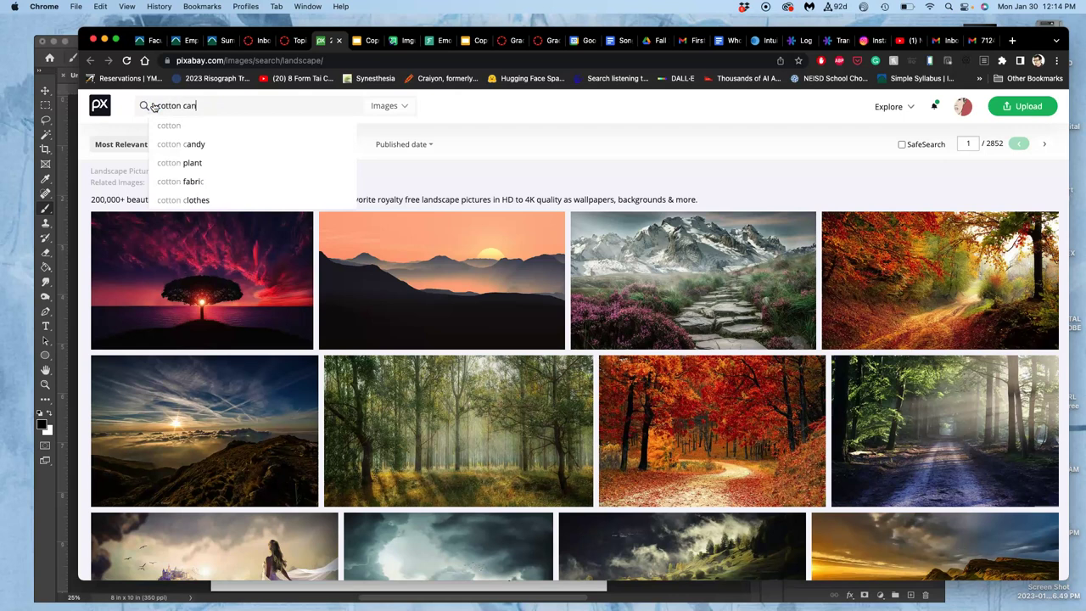
{"action": "type", "text": "dy"}
{"action": "key", "text": "Return"}
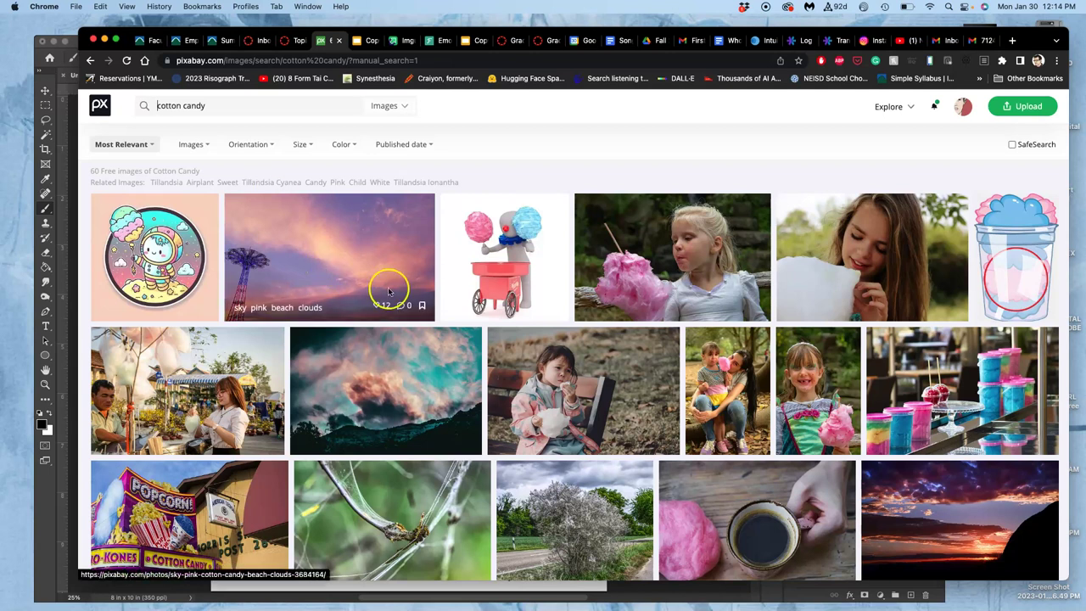
{"action": "scroll", "coordinate": [386, 294], "scroll_direction": "down", "scroll_amount": 2}
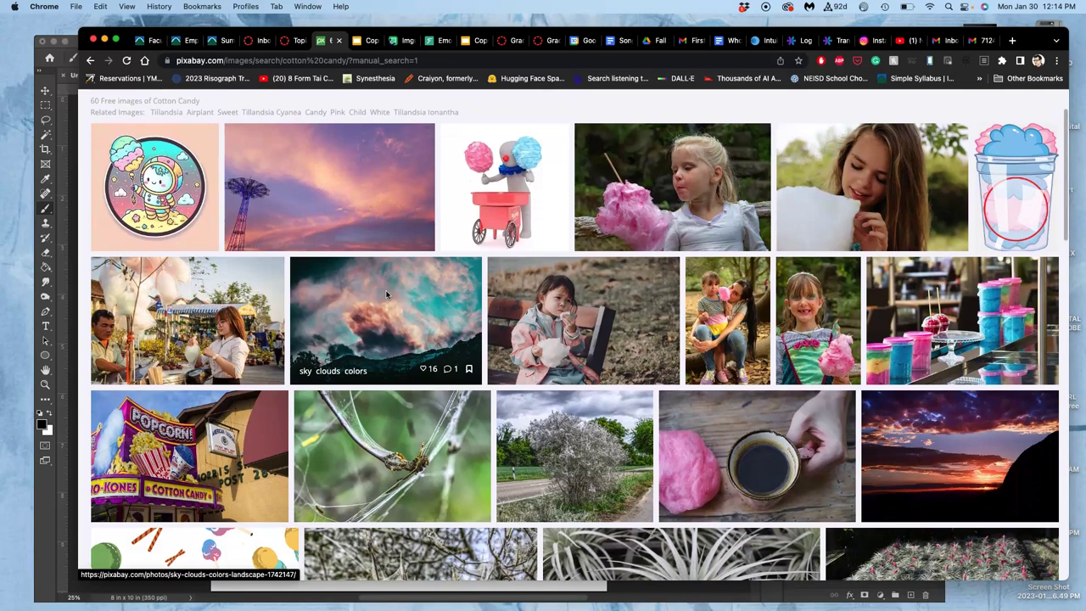
{"action": "scroll", "coordinate": [386, 294], "scroll_direction": "down", "scroll_amount": 3}
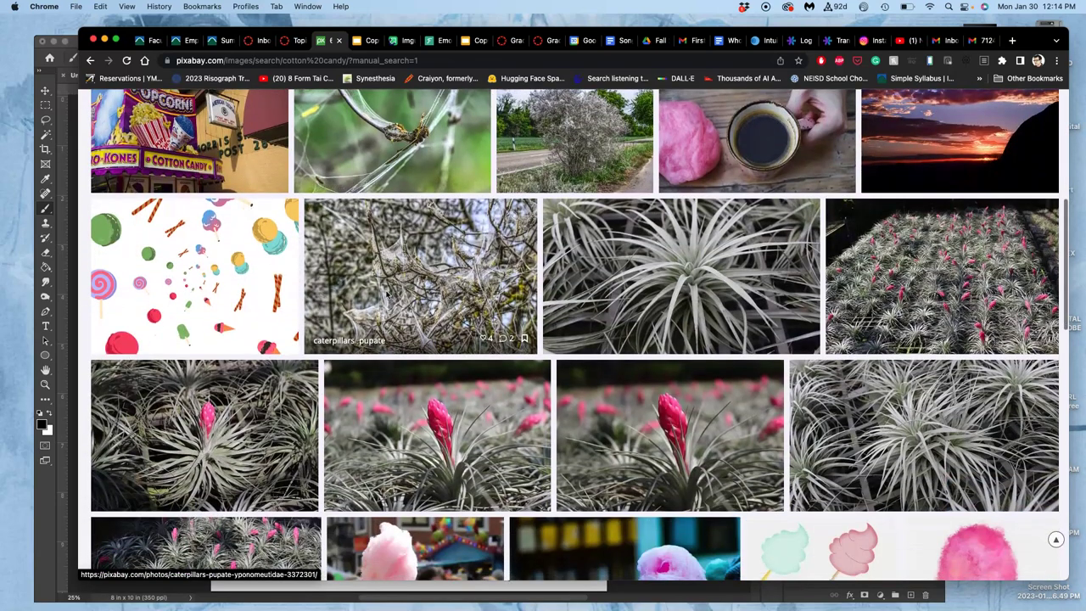
{"action": "scroll", "coordinate": [390, 293], "scroll_direction": "up", "scroll_amount": 4}
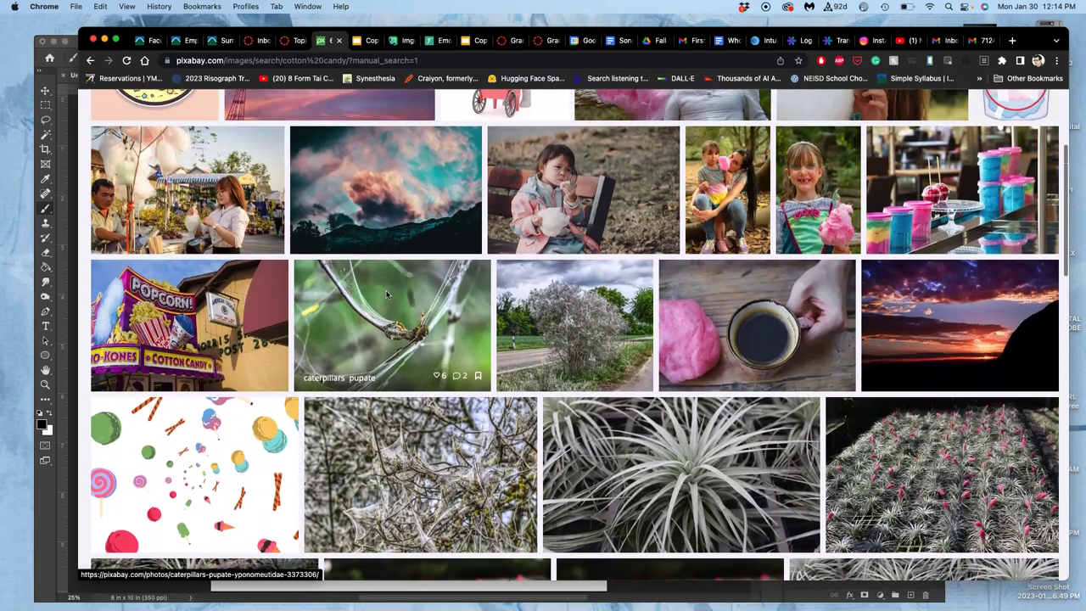
{"action": "scroll", "coordinate": [938, 366], "scroll_direction": "up", "scroll_amount": 5}
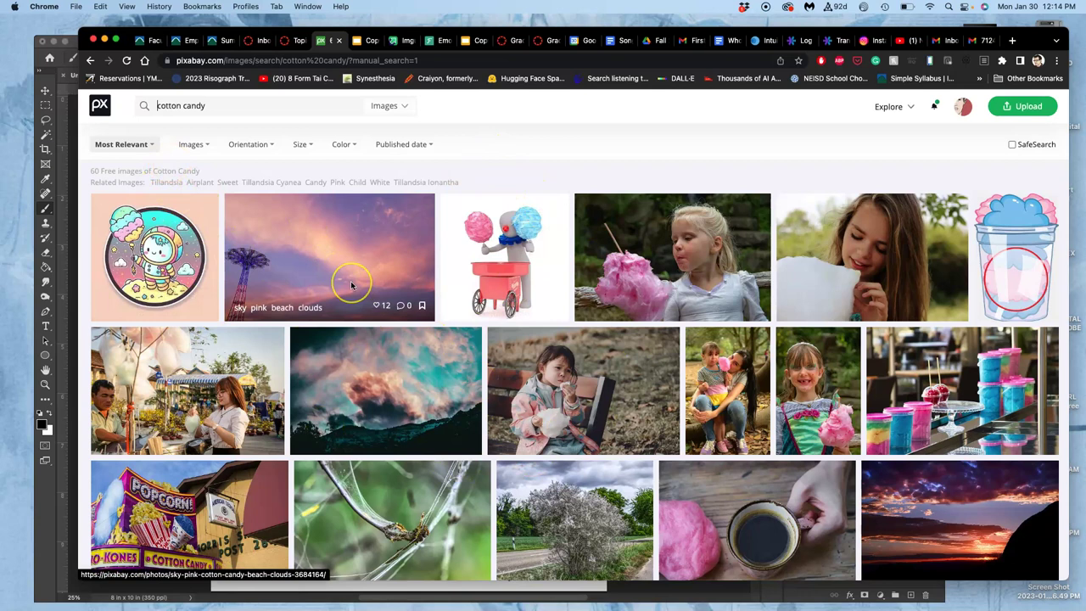
Open the sunset sky and festival cotton candy photos in new tabs.
{"action": "right_click", "coordinate": [343, 249]}
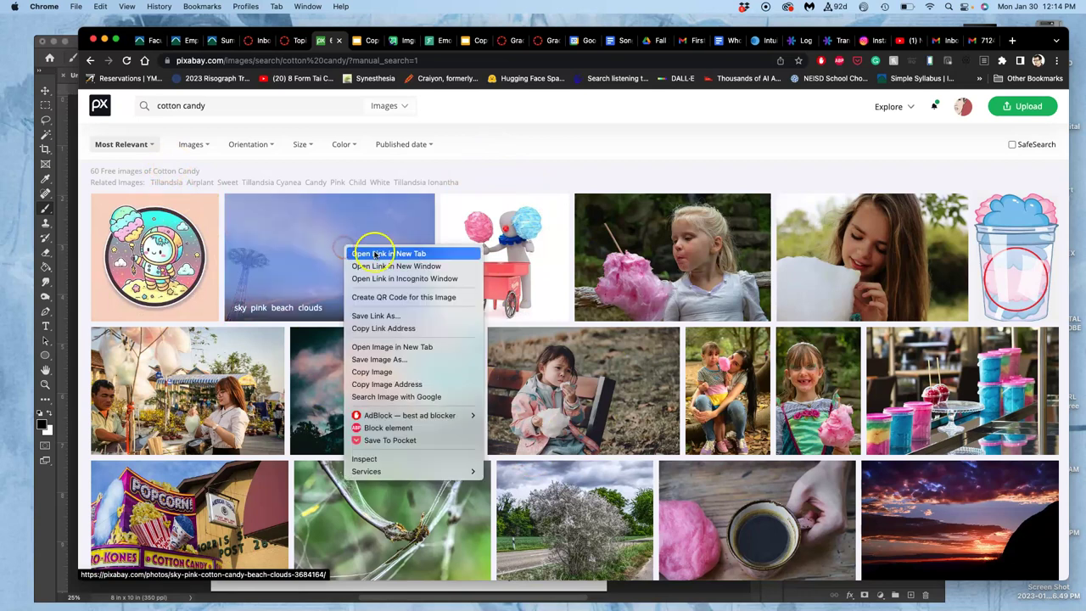
{"action": "left_click", "coordinate": [361, 249]}
{"action": "scroll", "coordinate": [373, 250], "scroll_direction": "down", "scroll_amount": 5}
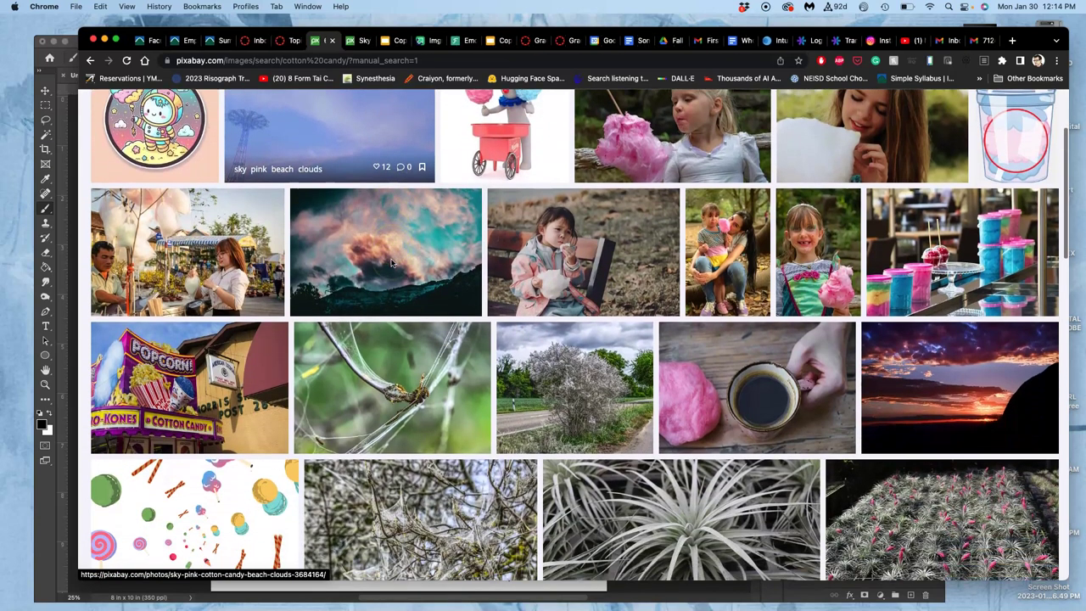
{"action": "scroll", "coordinate": [391, 264], "scroll_direction": "down", "scroll_amount": 10}
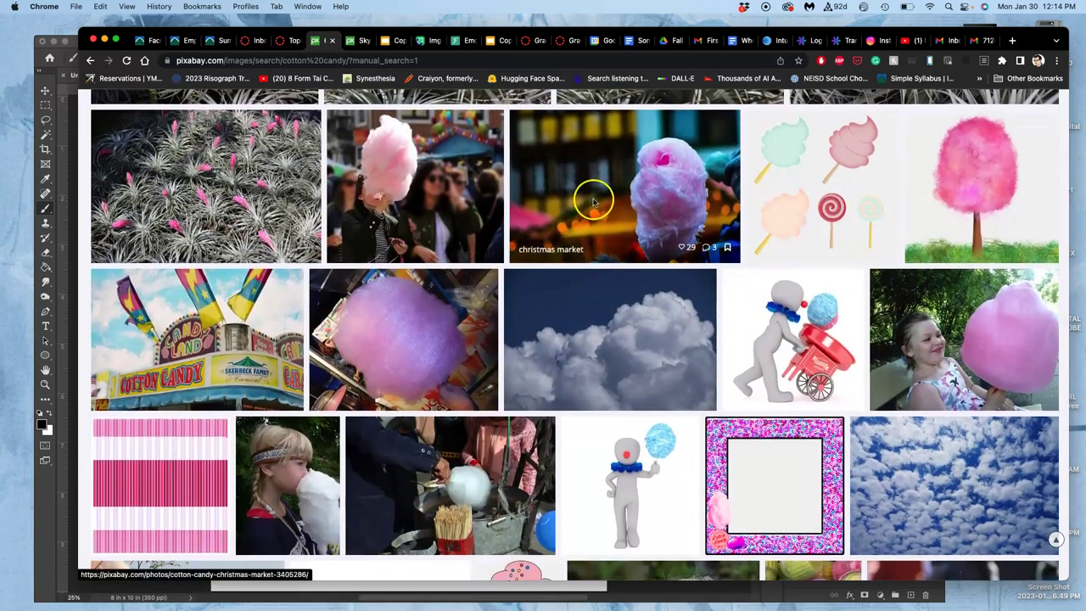
{"action": "right_click", "coordinate": [410, 178]}
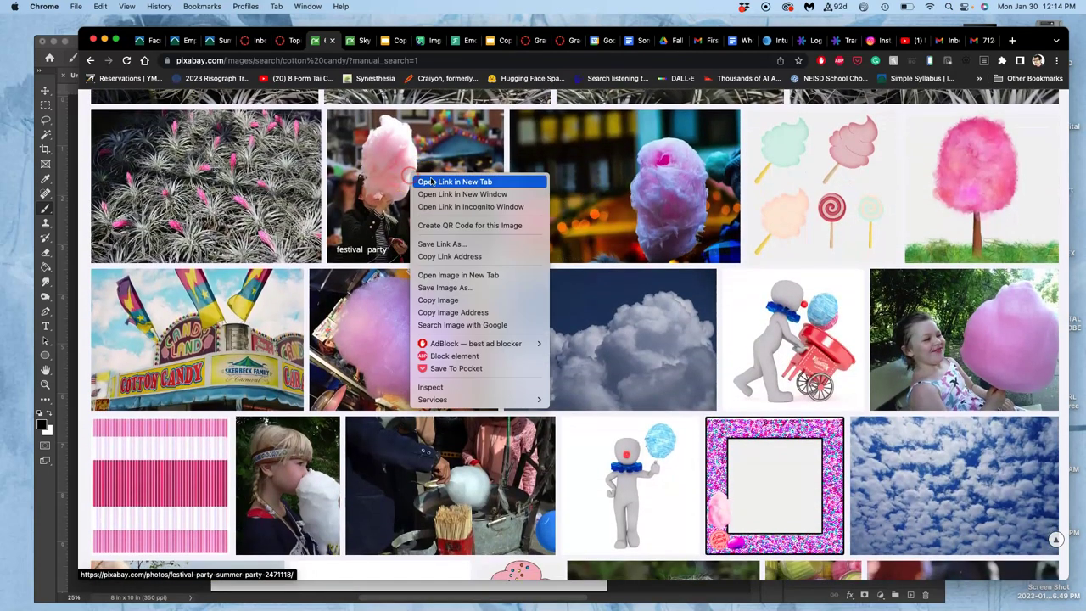
{"action": "left_click", "coordinate": [434, 181]}
Open the clouds, Christmas market and girl-with-cotton-candy photos in new tabs.
{"action": "scroll", "coordinate": [529, 262], "scroll_direction": "down", "scroll_amount": 1}
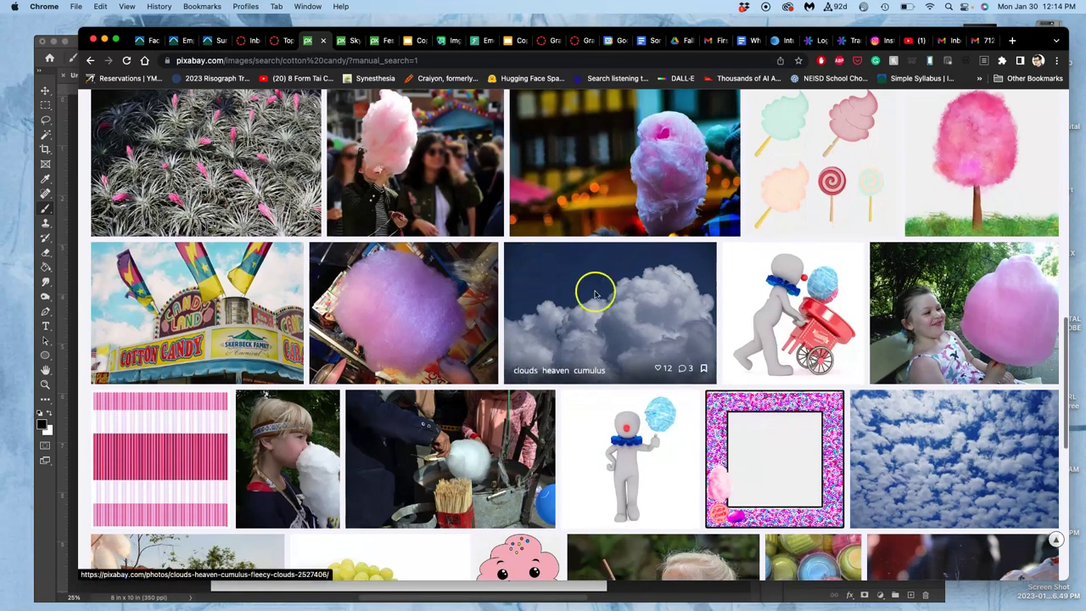
{"action": "right_click", "coordinate": [641, 296]}
{"action": "left_click", "coordinate": [671, 302]}
{"action": "right_click", "coordinate": [680, 180]}
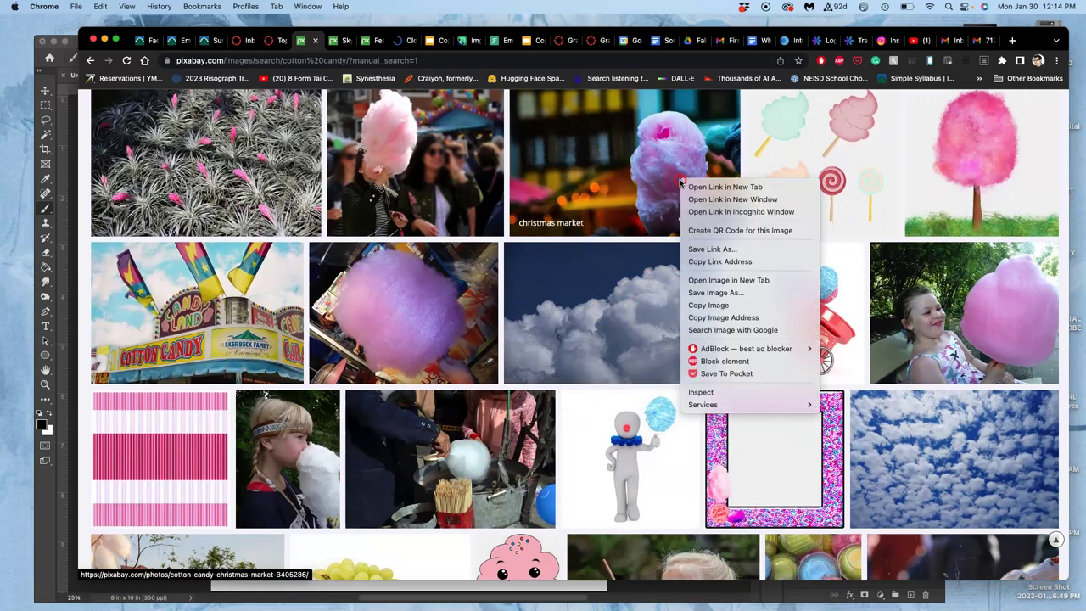
{"action": "left_click", "coordinate": [703, 188]}
{"action": "scroll", "coordinate": [565, 287], "scroll_direction": "down", "scroll_amount": 5}
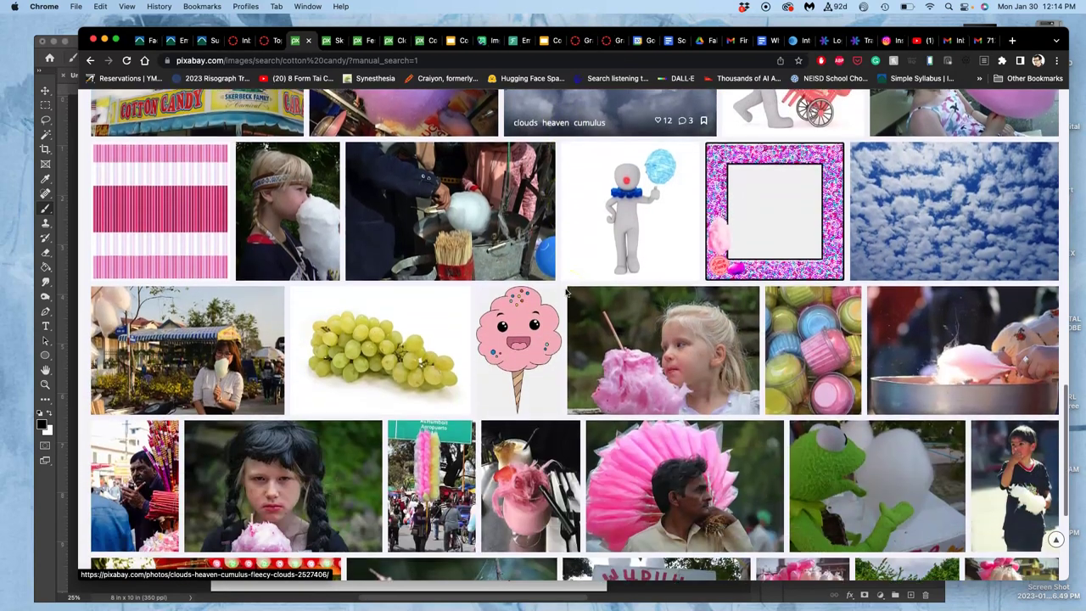
{"action": "scroll", "coordinate": [566, 291], "scroll_direction": "up", "scroll_amount": 5}
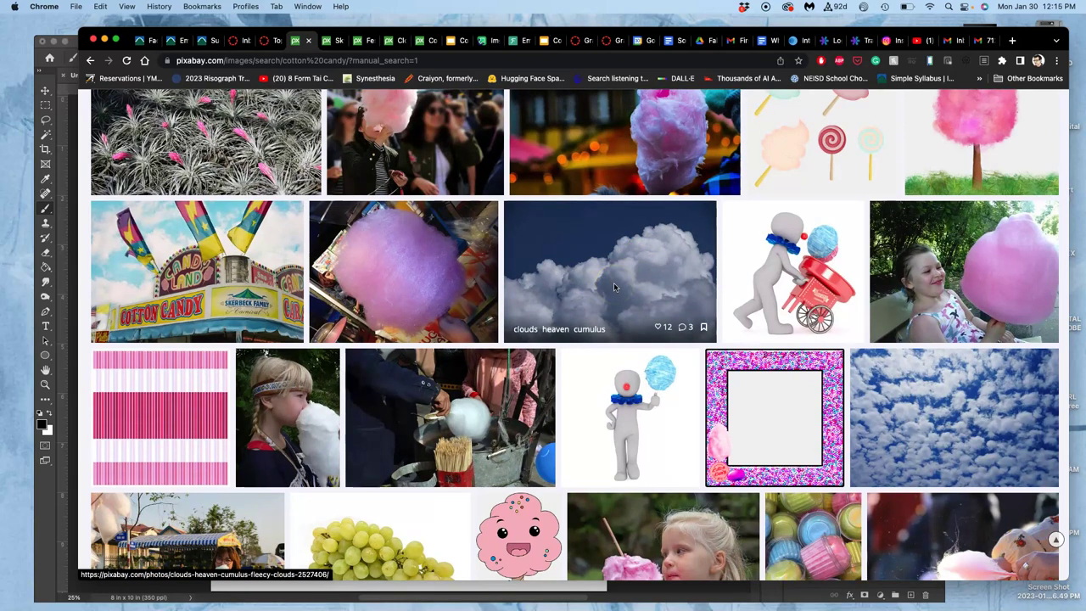
{"action": "scroll", "coordinate": [613, 283], "scroll_direction": "down", "scroll_amount": 5}
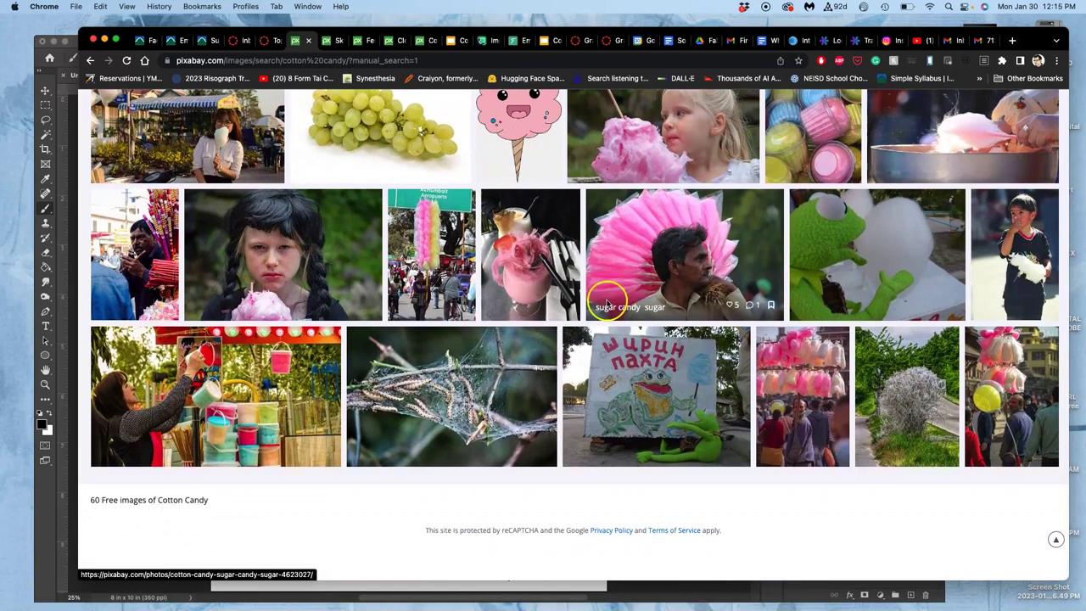
{"action": "scroll", "coordinate": [615, 318], "scroll_direction": "up", "scroll_amount": 5}
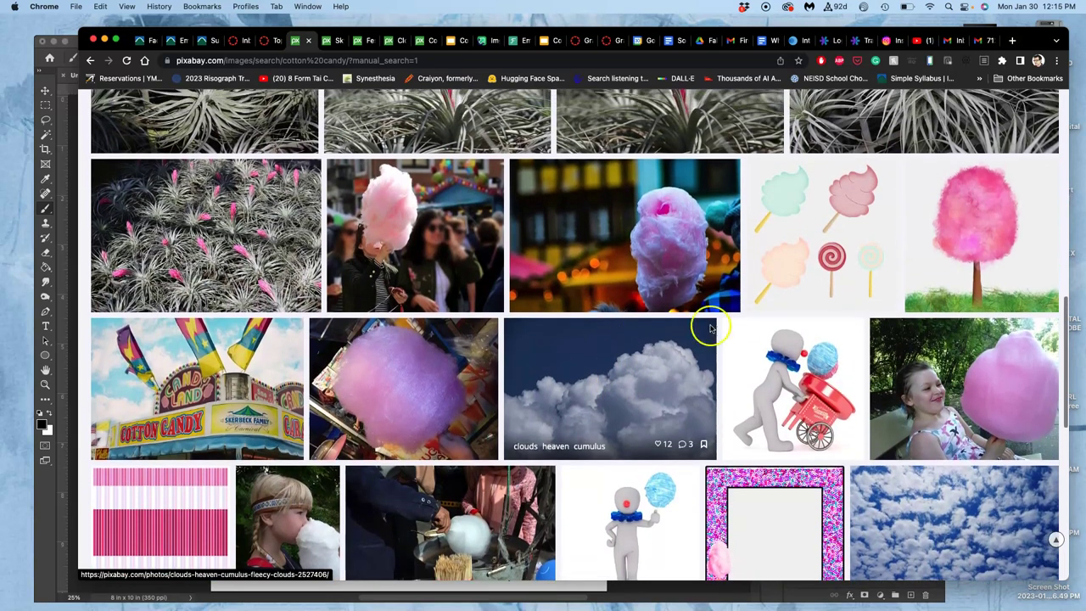
{"action": "right_click", "coordinate": [998, 402]}
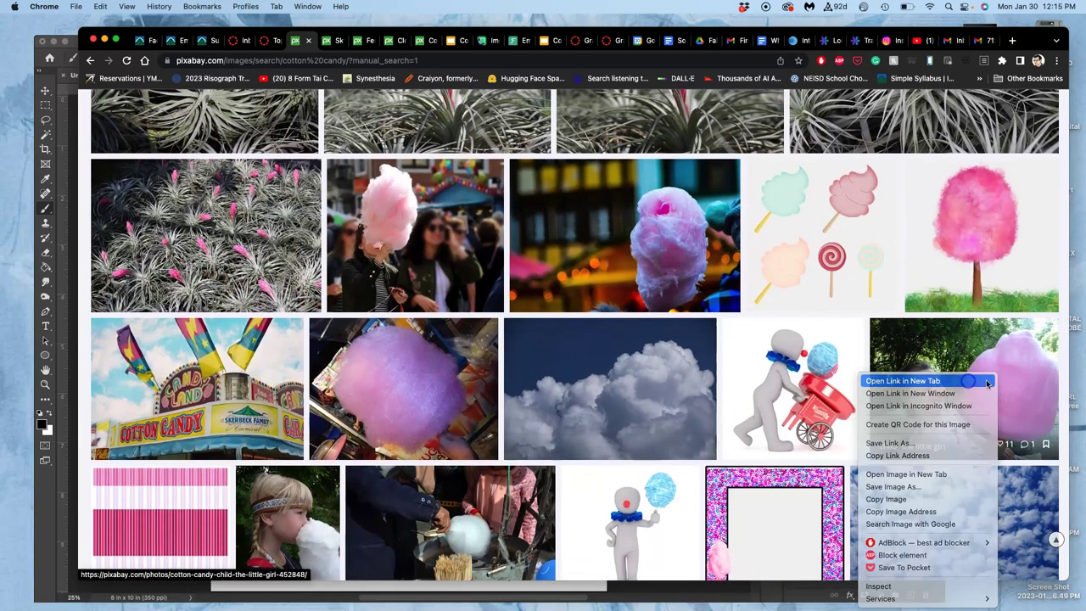
{"action": "left_click", "coordinate": [986, 381]}
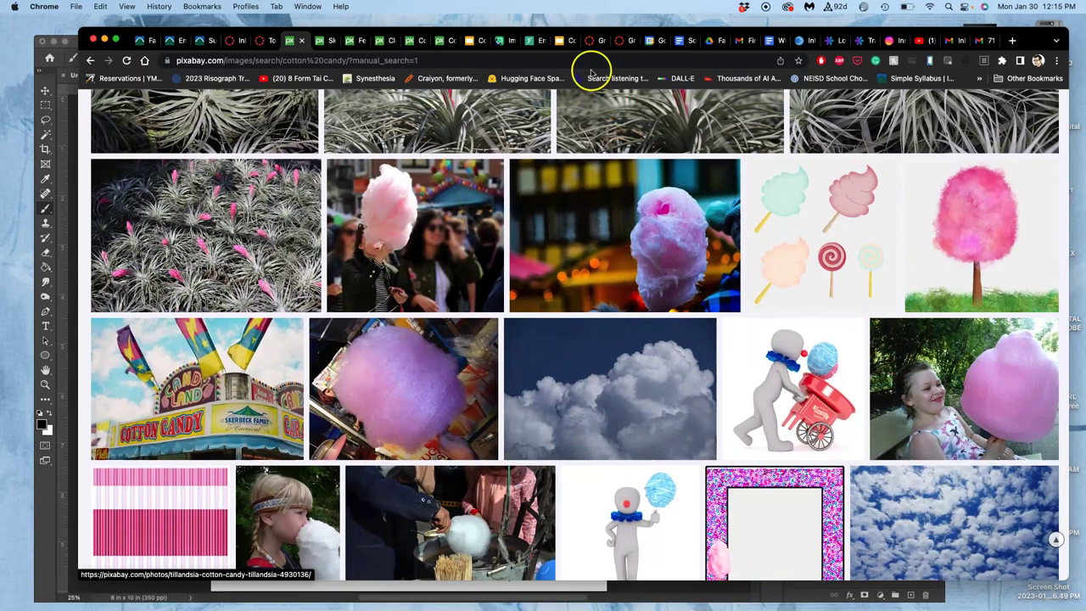
Download the sunset sky photo at the largest size and the festival cotton candy photo.
{"action": "left_click_drag", "start_coordinate": [270, 32], "coordinate": [267, 44]}
{"action": "left_click", "coordinate": [325, 51]}
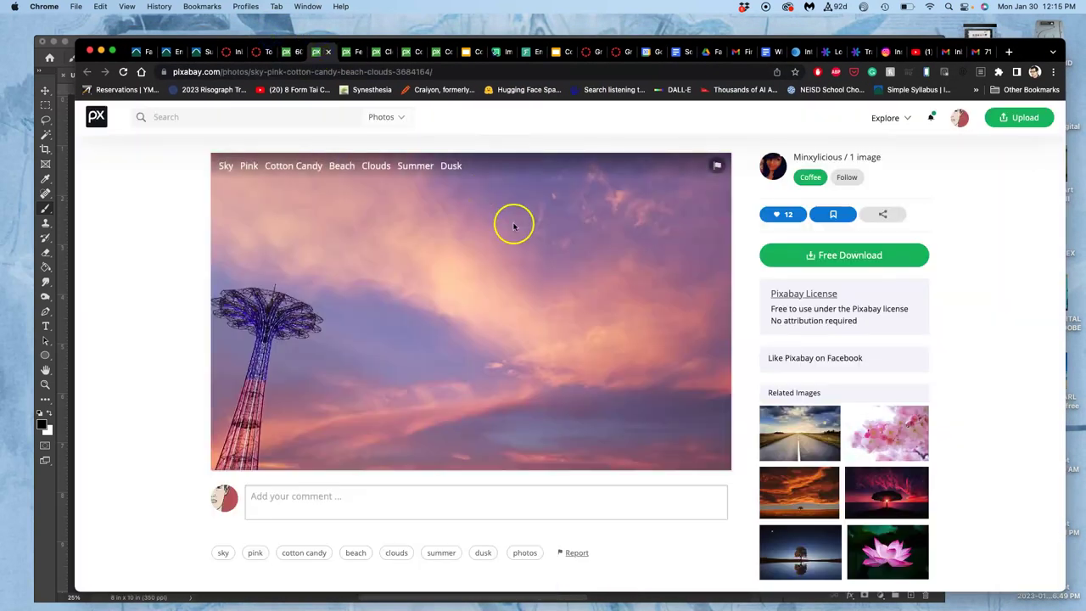
{"action": "left_click", "coordinate": [829, 255]}
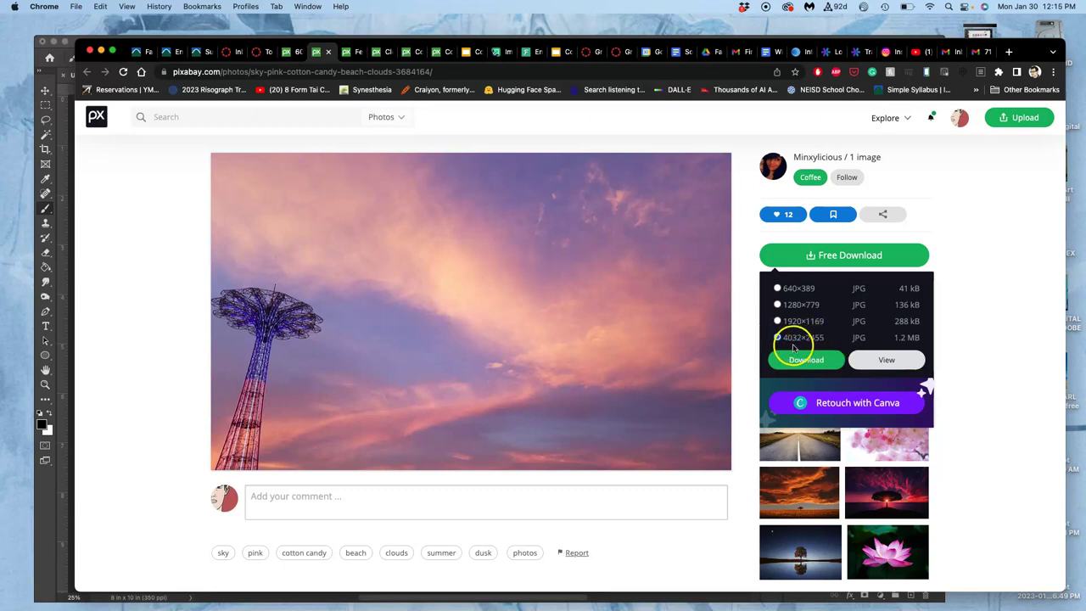
{"action": "left_click", "coordinate": [806, 360]}
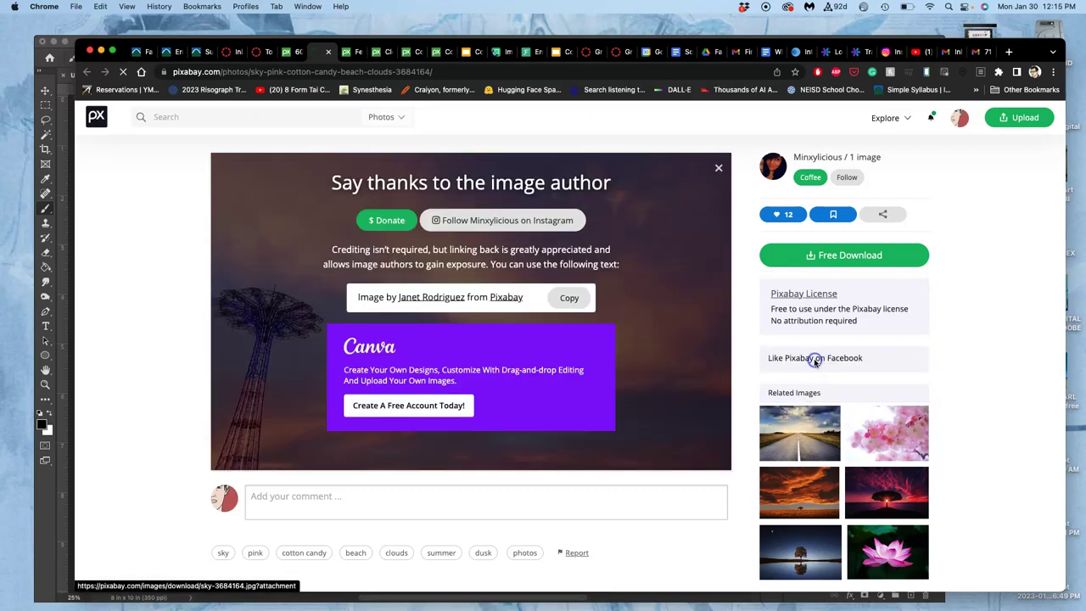
{"action": "left_click", "coordinate": [348, 51]}
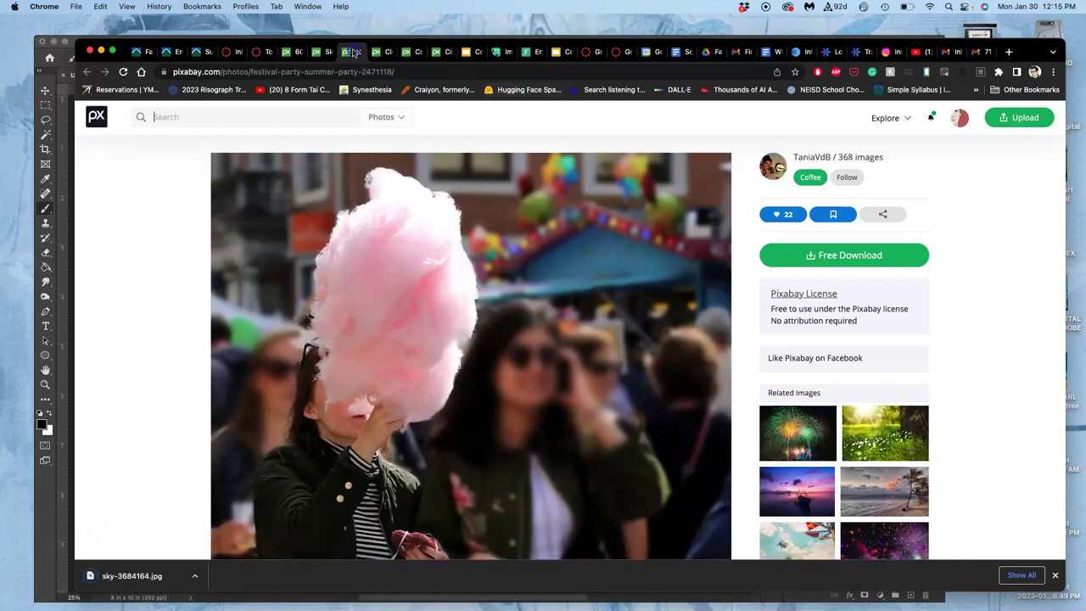
{"action": "left_click", "coordinate": [820, 257]}
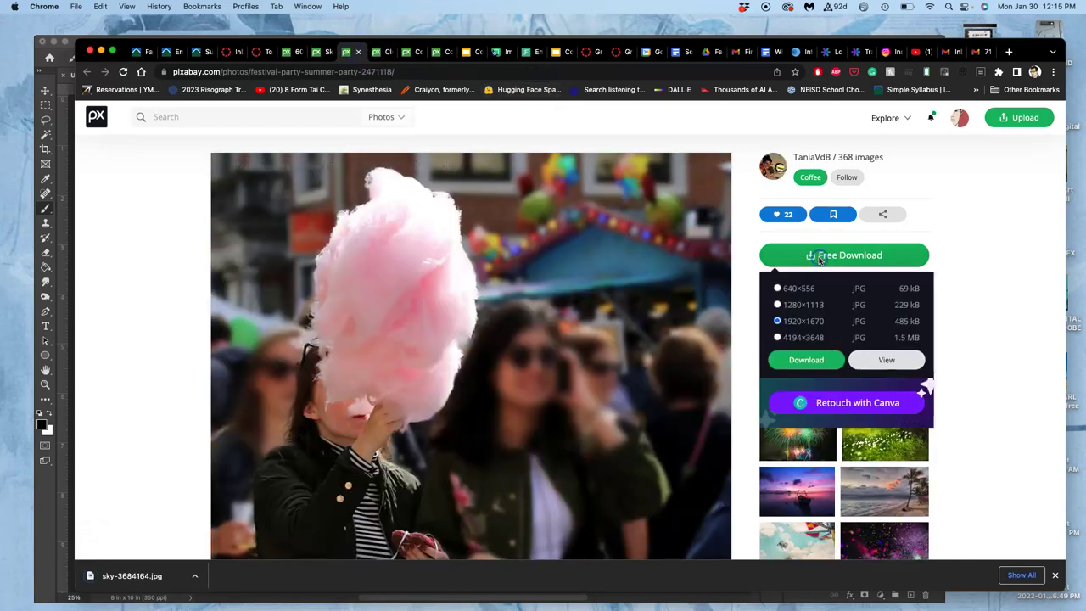
{"action": "left_click", "coordinate": [800, 360]}
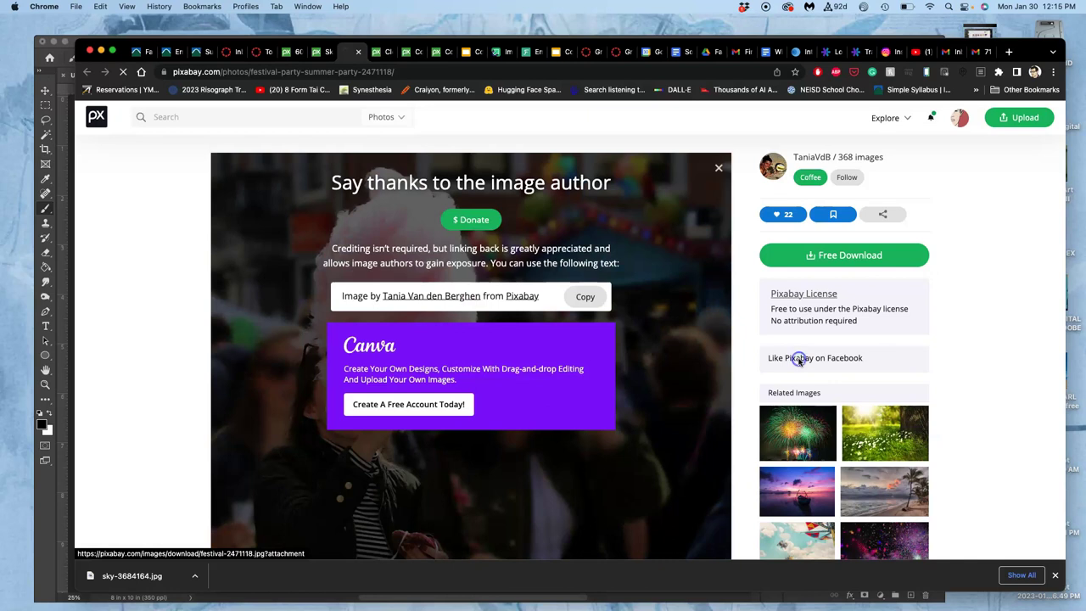
Download the clouds photo at 1920×1280 and the Christmas market photo at 6016×4000.
{"action": "left_click", "coordinate": [379, 51]}
{"action": "left_click", "coordinate": [820, 258]}
{"action": "left_click", "coordinate": [804, 321]}
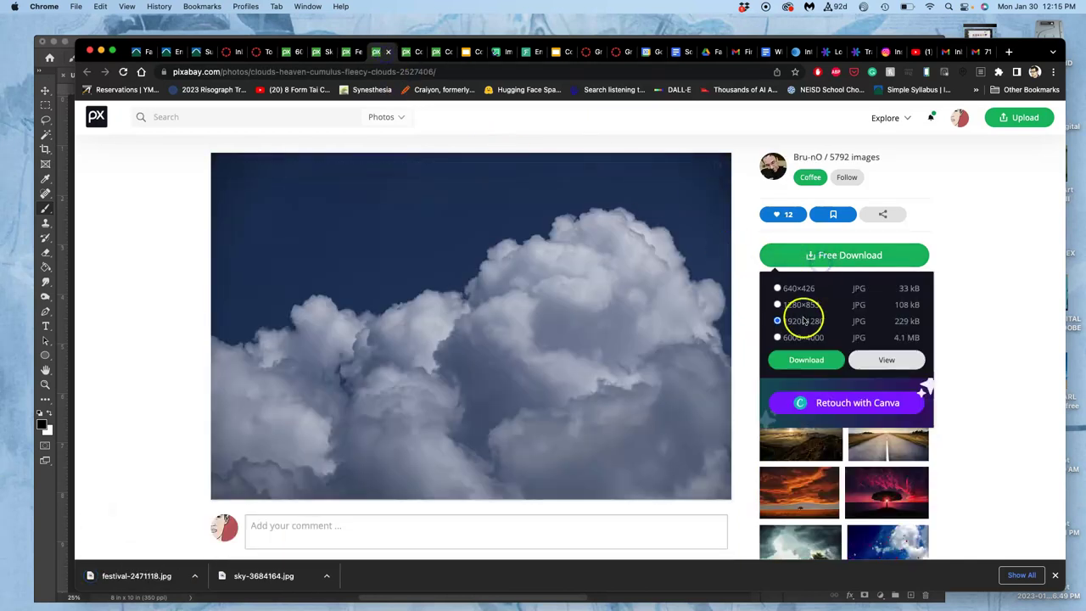
{"action": "left_click", "coordinate": [798, 358]}
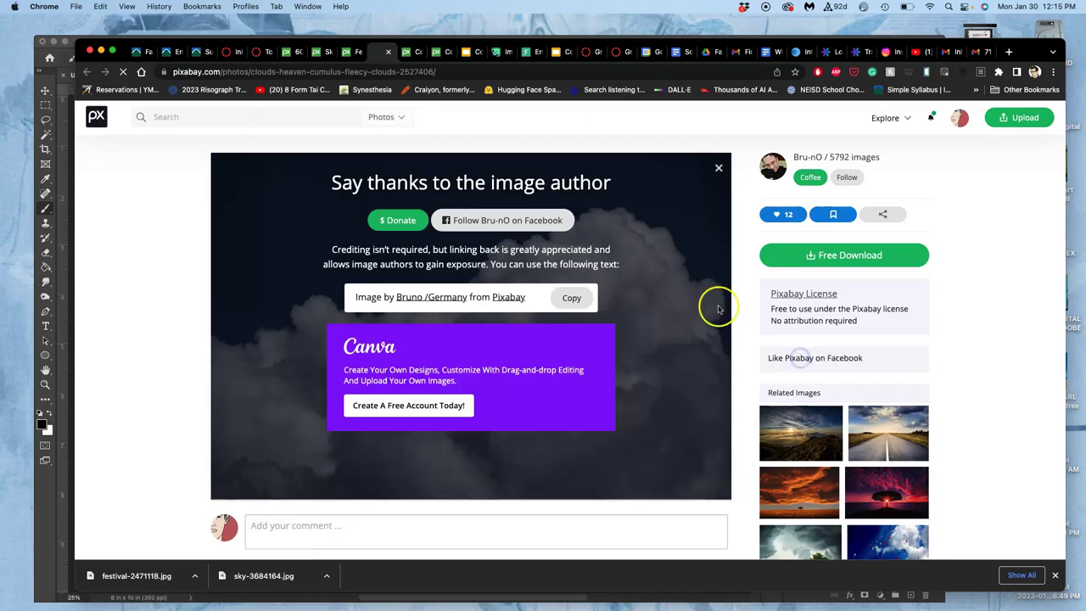
{"action": "left_click", "coordinate": [417, 52]}
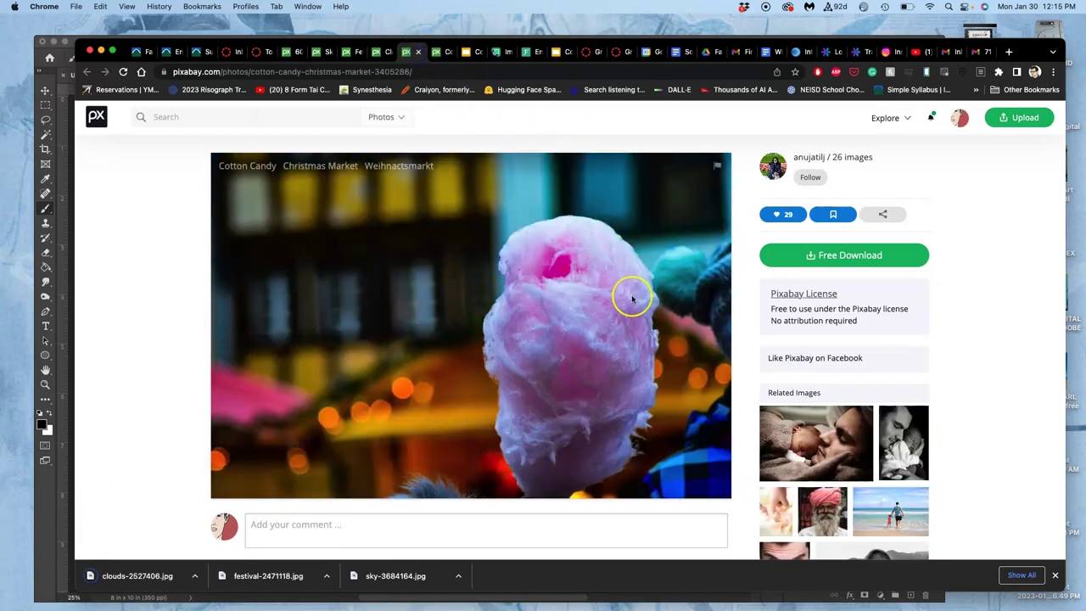
{"action": "left_click", "coordinate": [798, 260]}
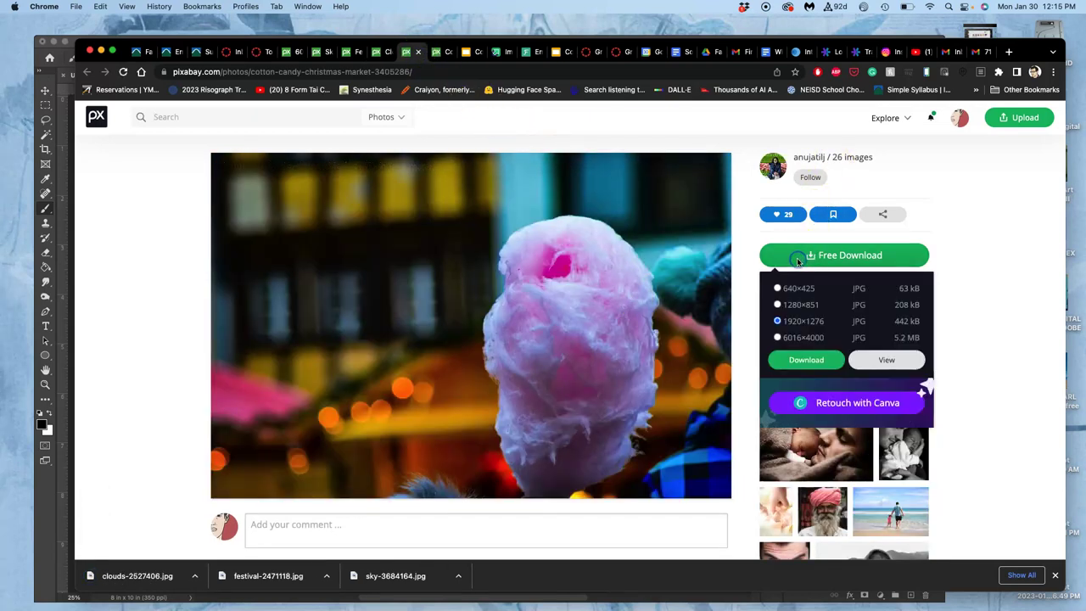
{"action": "left_click", "coordinate": [787, 360]}
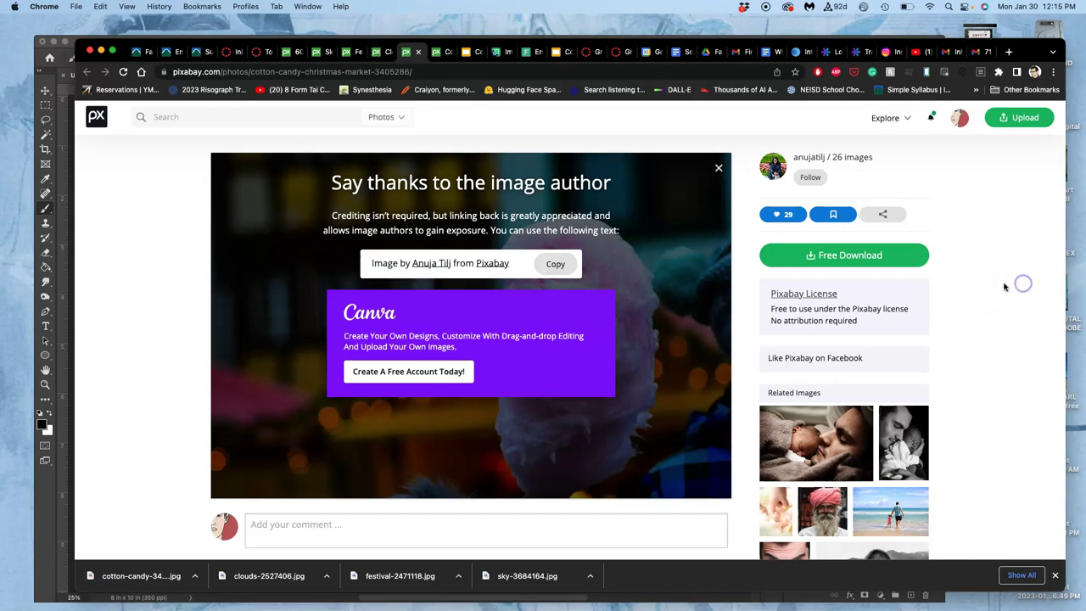
Download the girl's cotton candy photo at 2592×1944.
{"action": "left_click", "coordinate": [829, 263]}
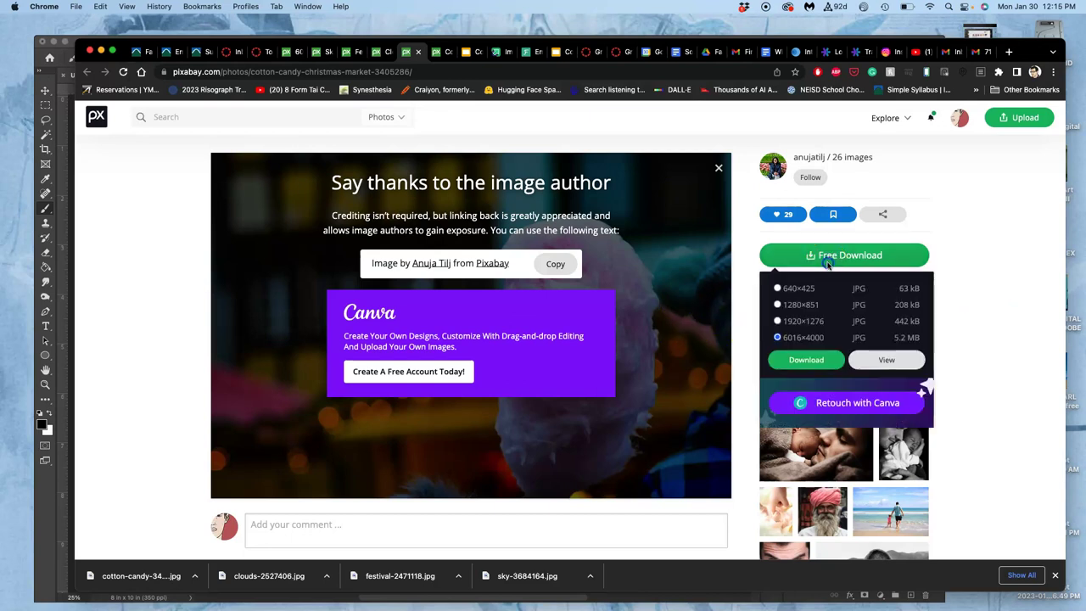
{"action": "left_click", "coordinate": [953, 292]}
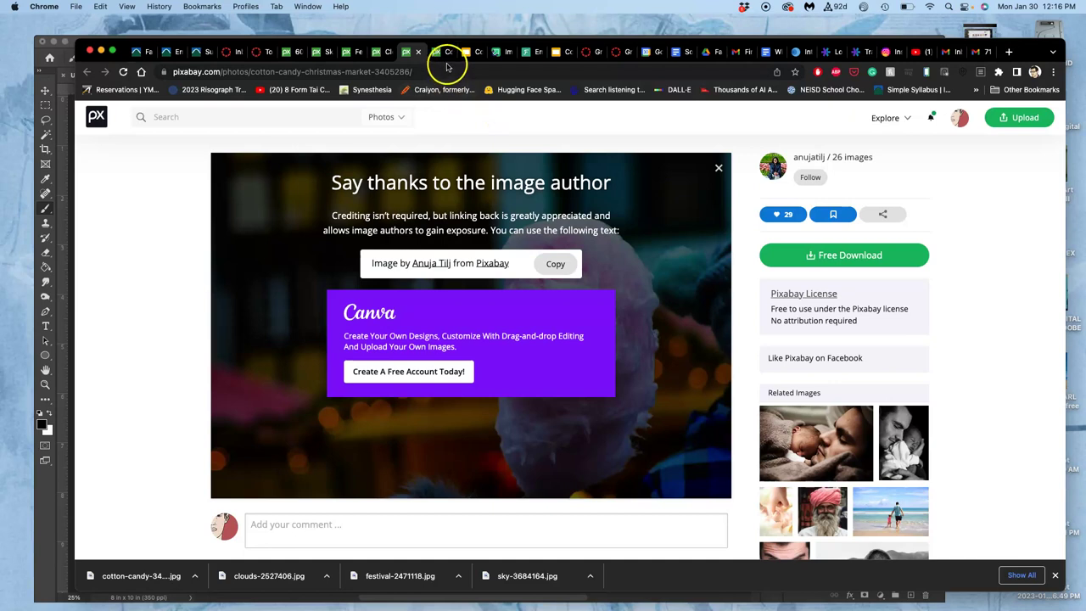
{"action": "left_click", "coordinate": [445, 54]}
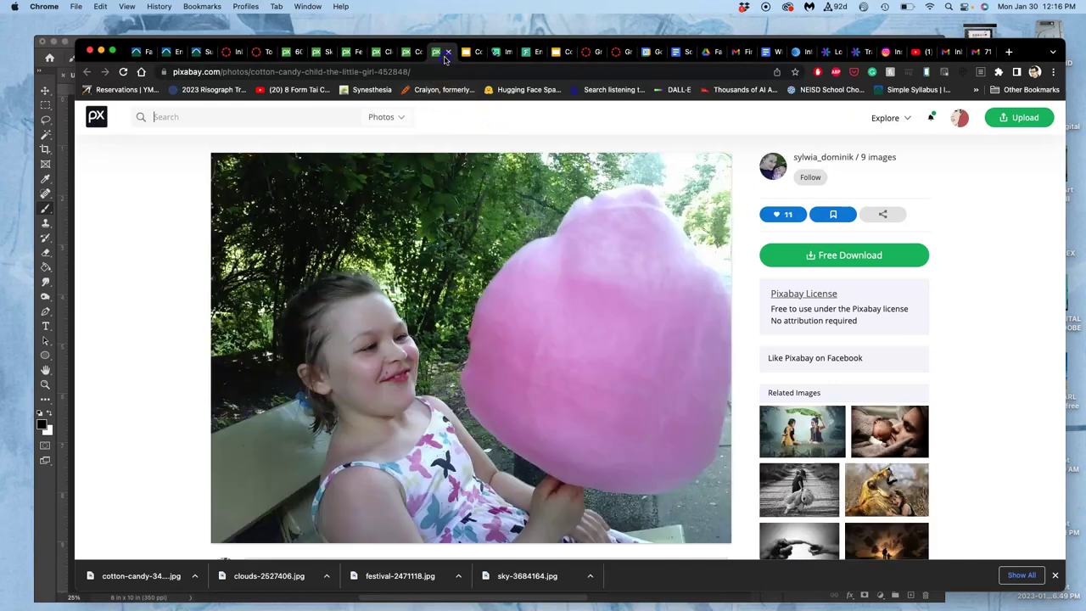
{"action": "left_click", "coordinate": [826, 254]}
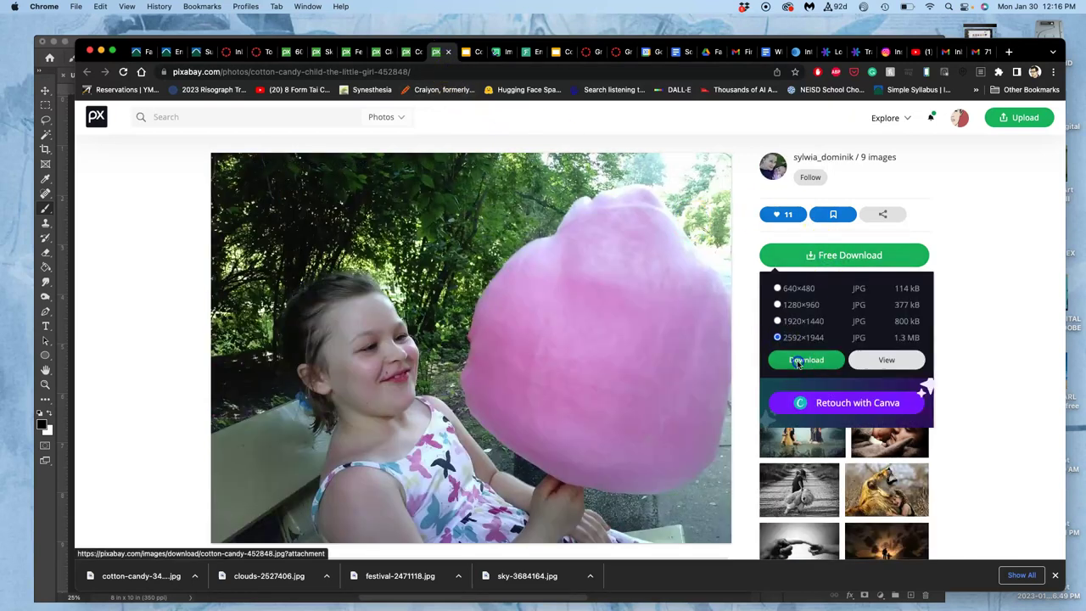
{"action": "left_click", "coordinate": [794, 360]}
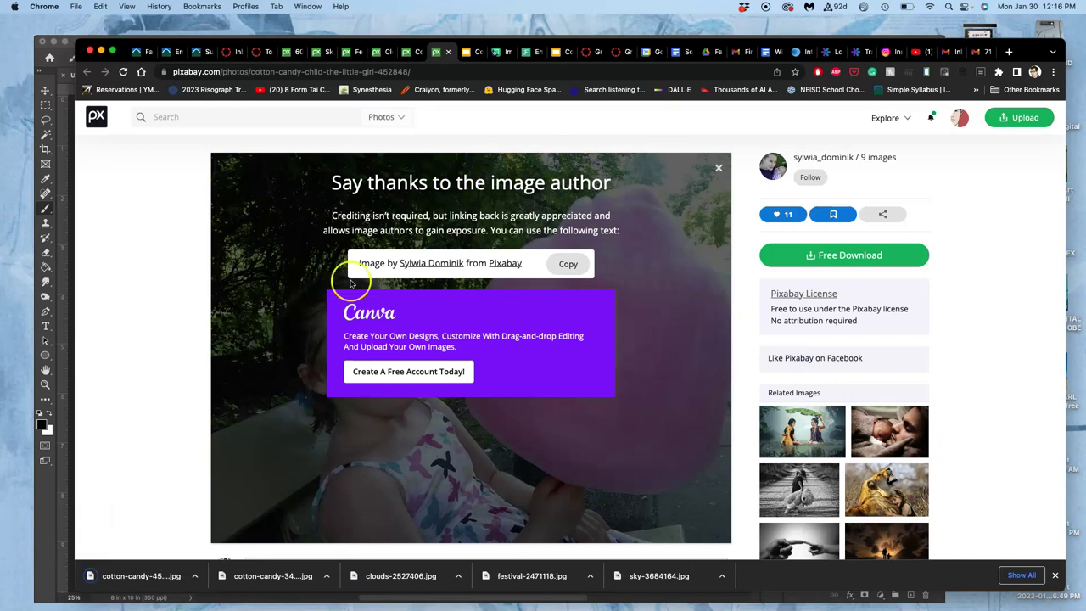